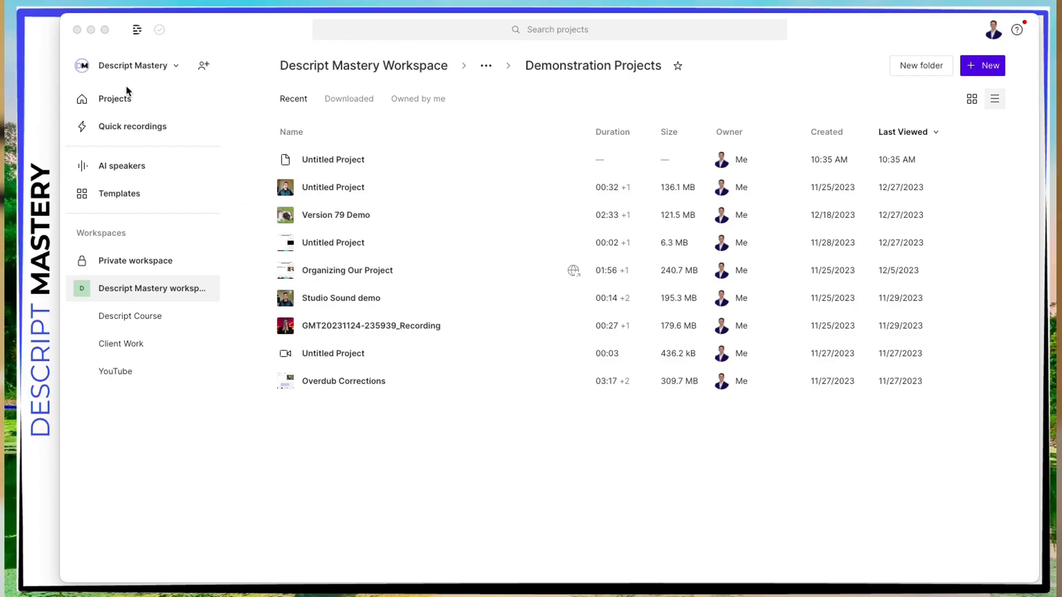
- Go to the full Projects list and bring up the New project choices
click(125, 94)
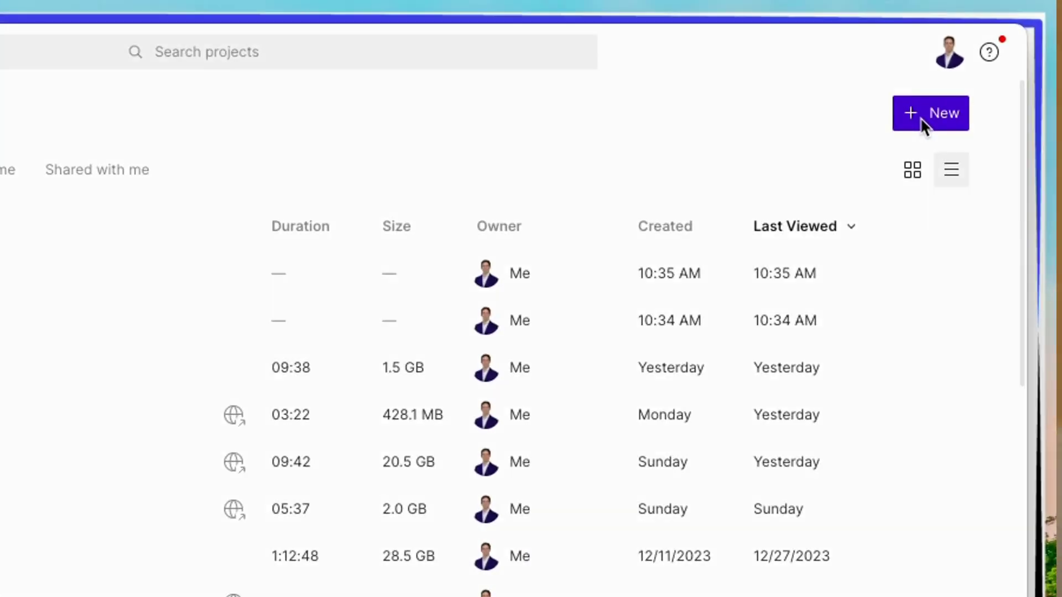
click(924, 119)
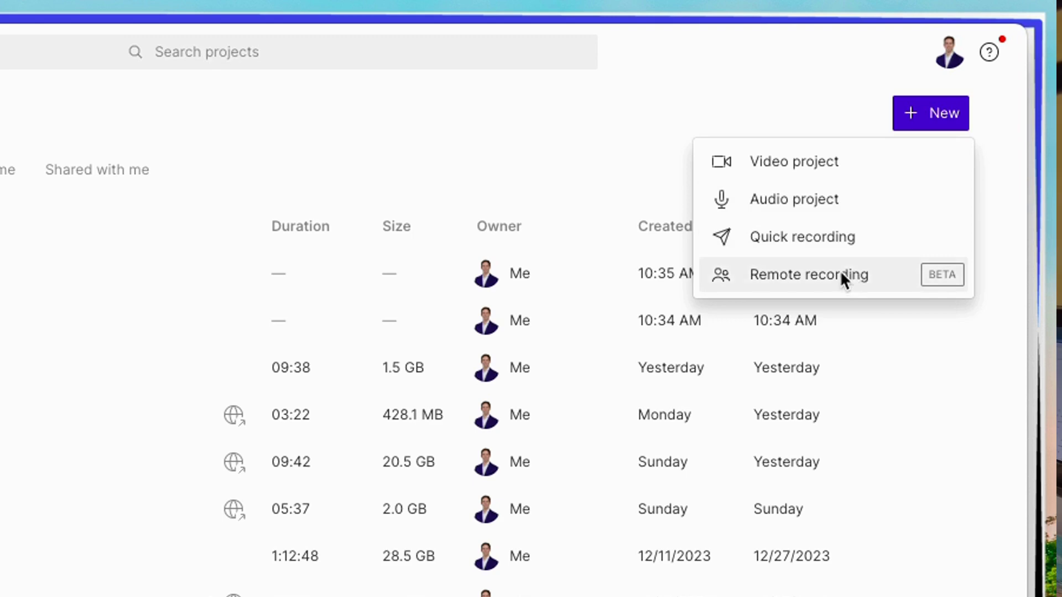
- Create a new blank video project from the New dropdown
click(771, 164)
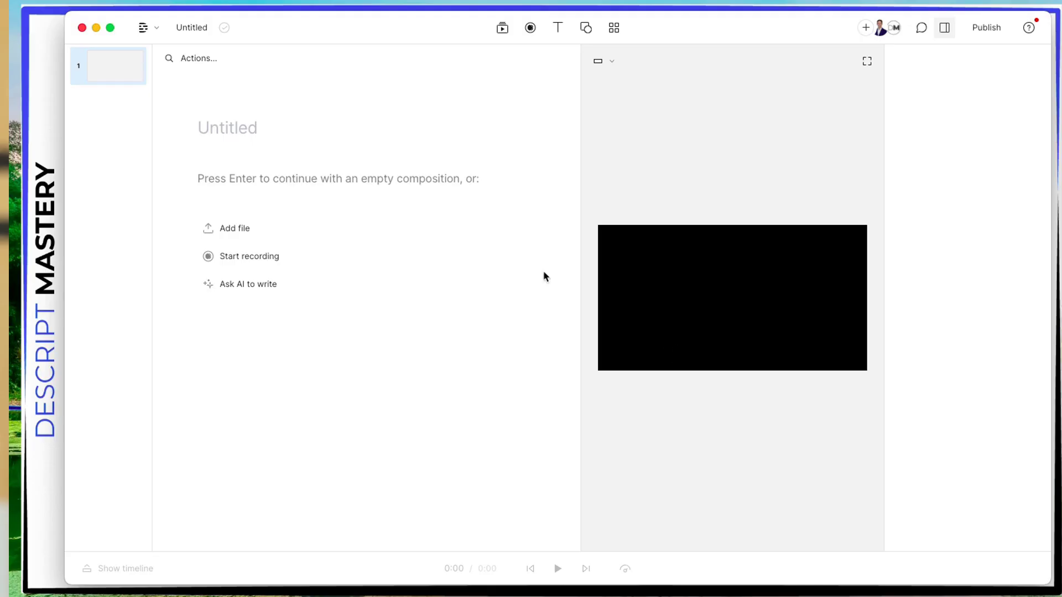
- Title the project 'January 2024 Tutorial' and continue to an empty script
click(246, 133)
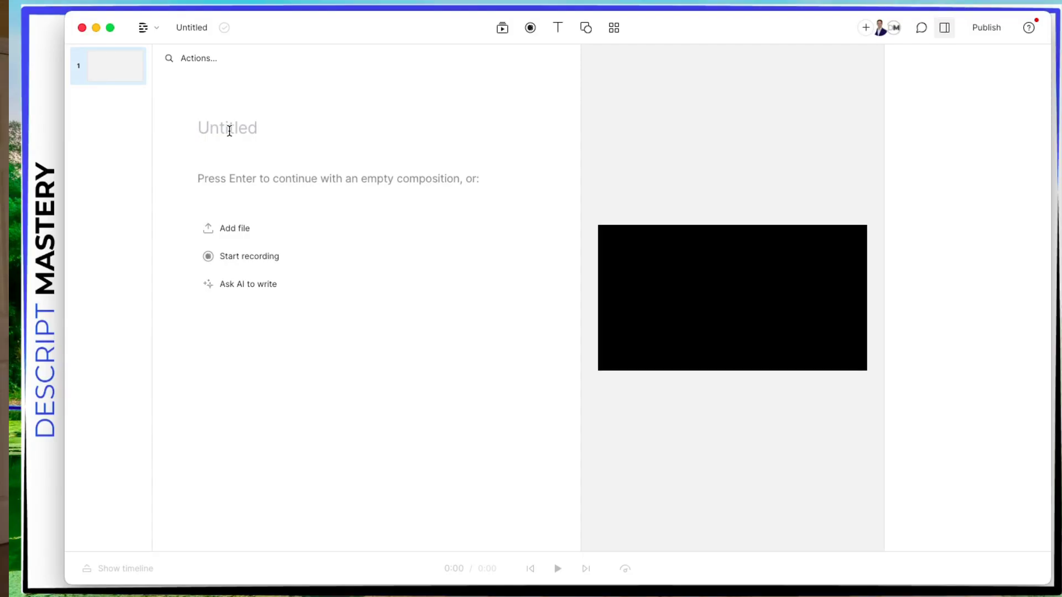
text(January 2024 Tutorial)
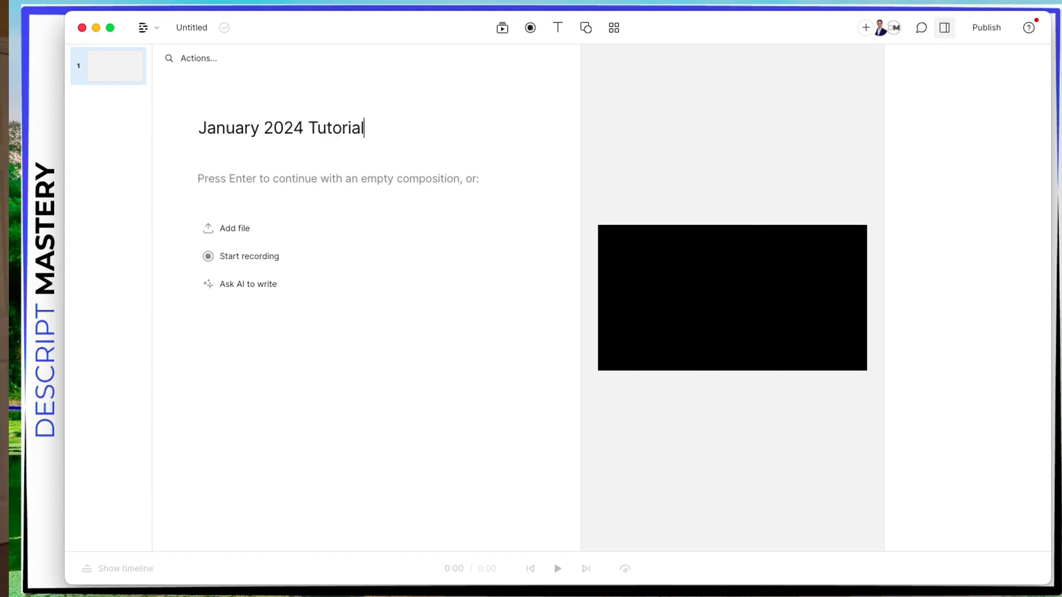
click(264, 185)
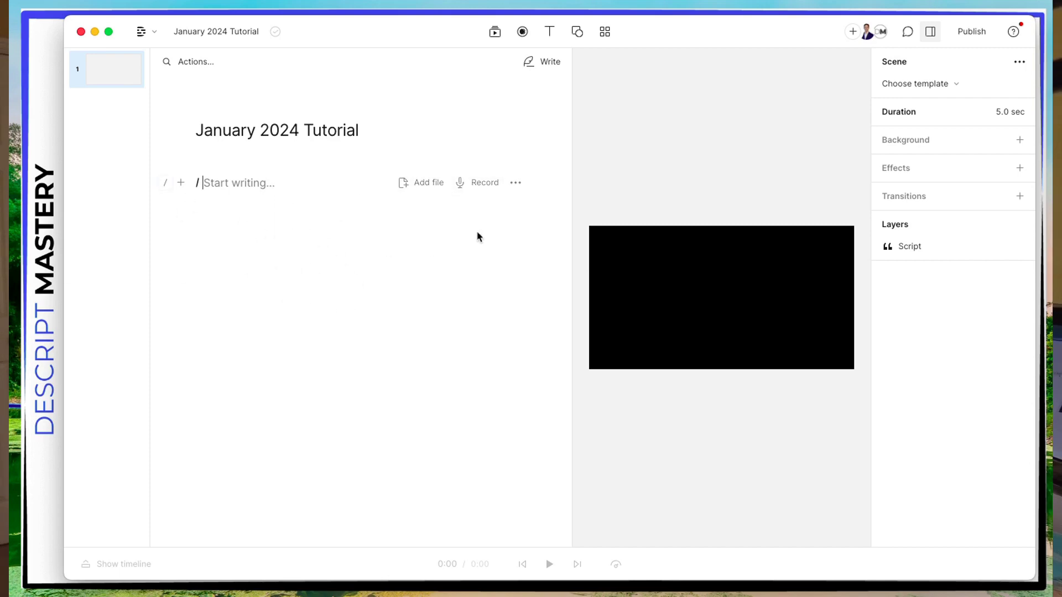
- Open the recording panel and compare the Camera, Audio only and Screen sources
click(481, 183)
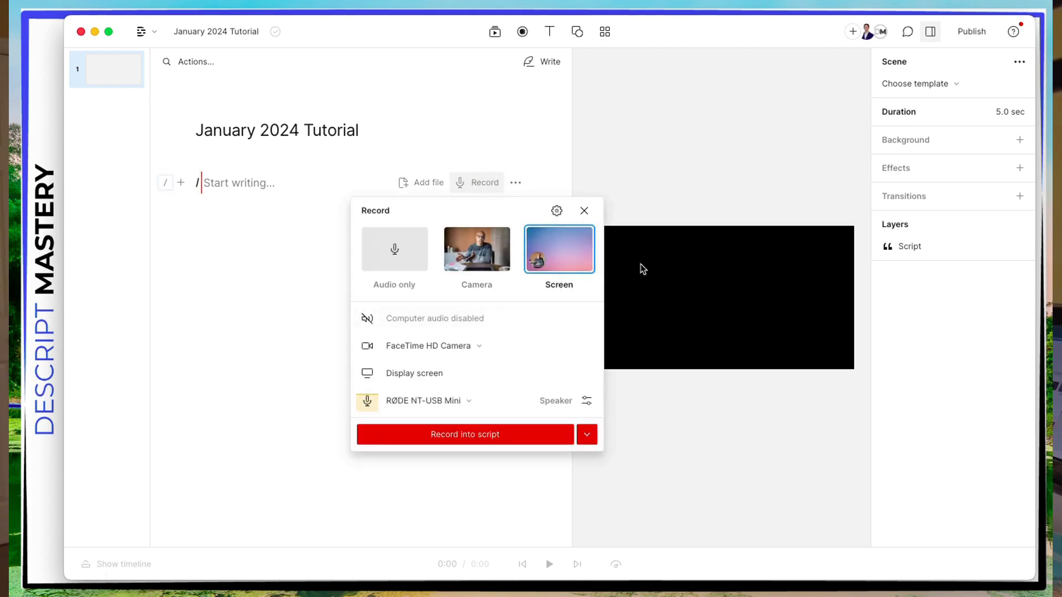
click(476, 250)
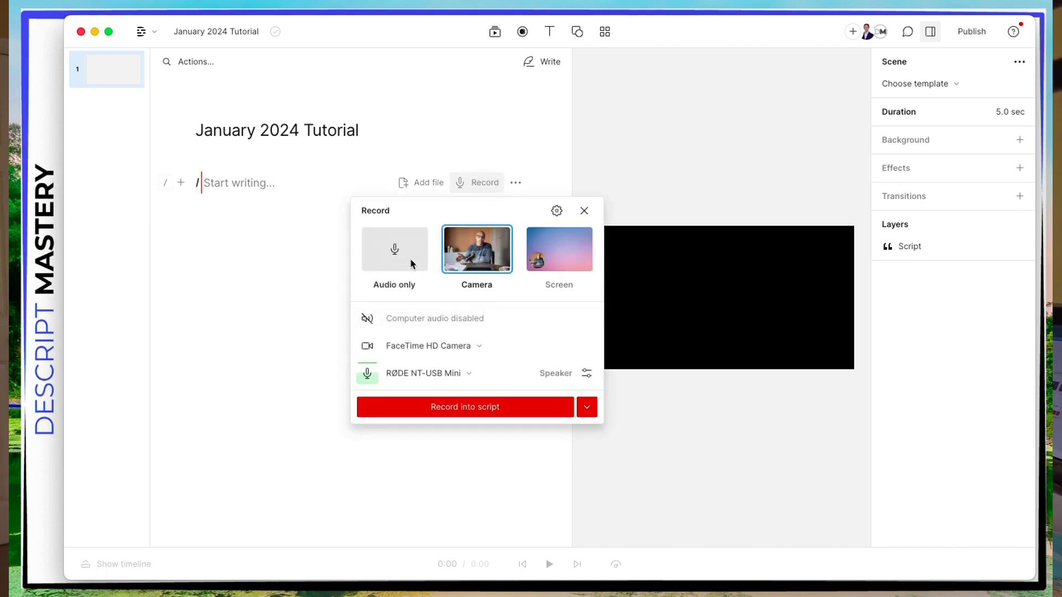
click(411, 263)
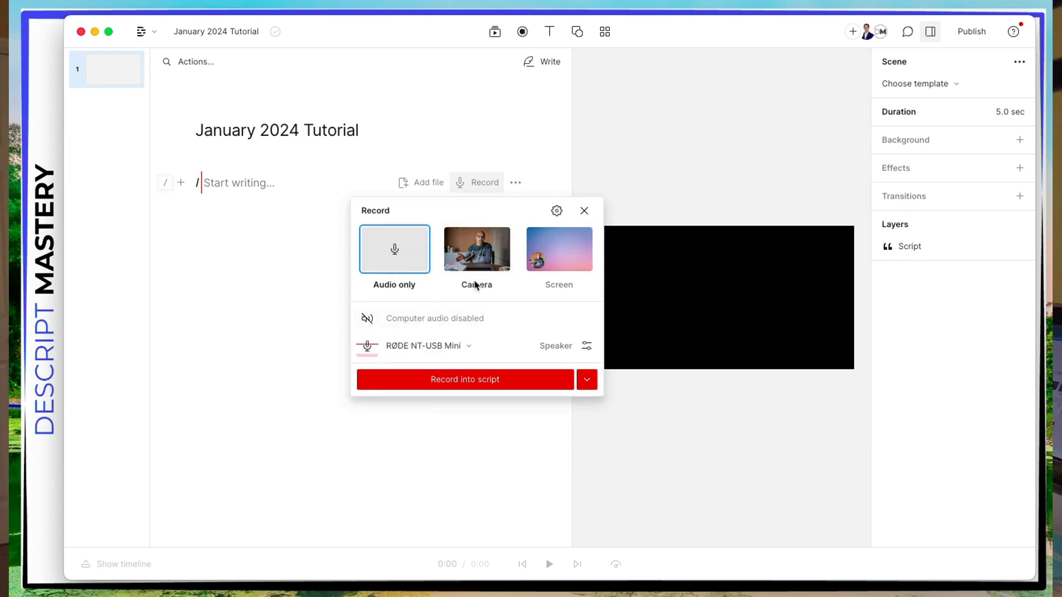
click(551, 281)
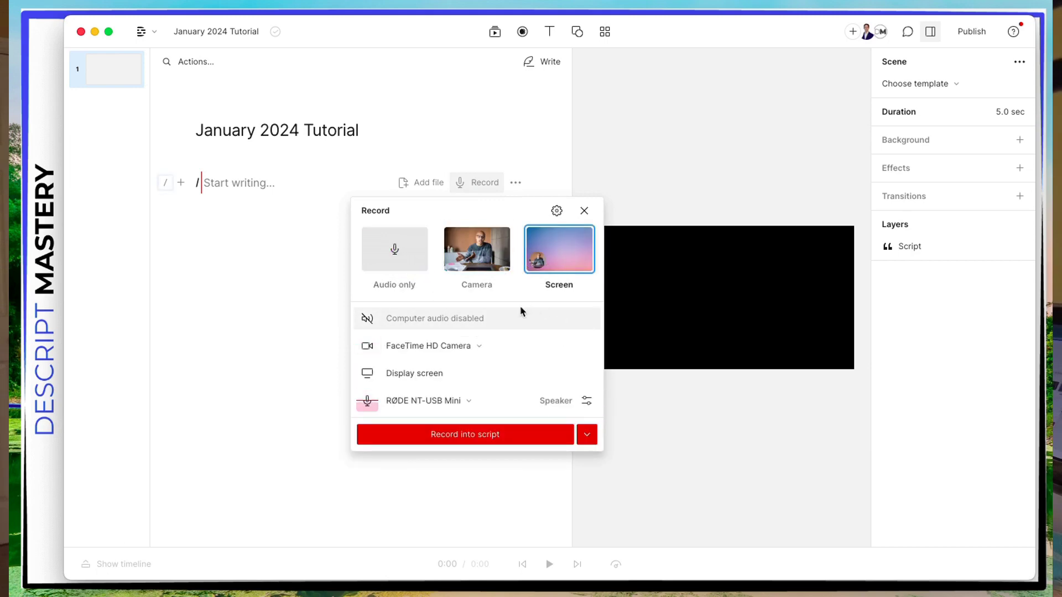
click(476, 250)
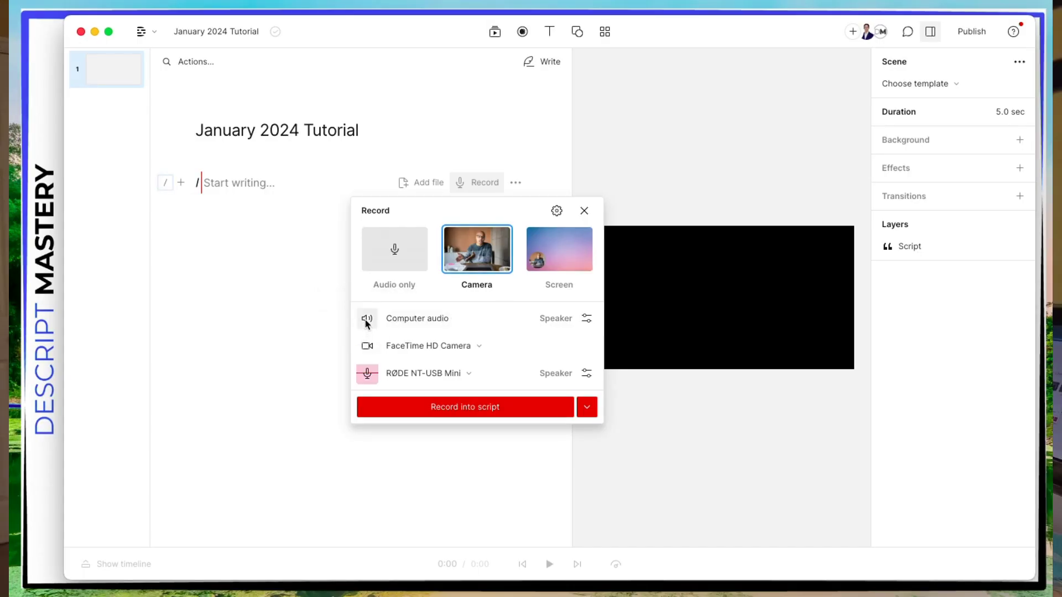
click(366, 319)
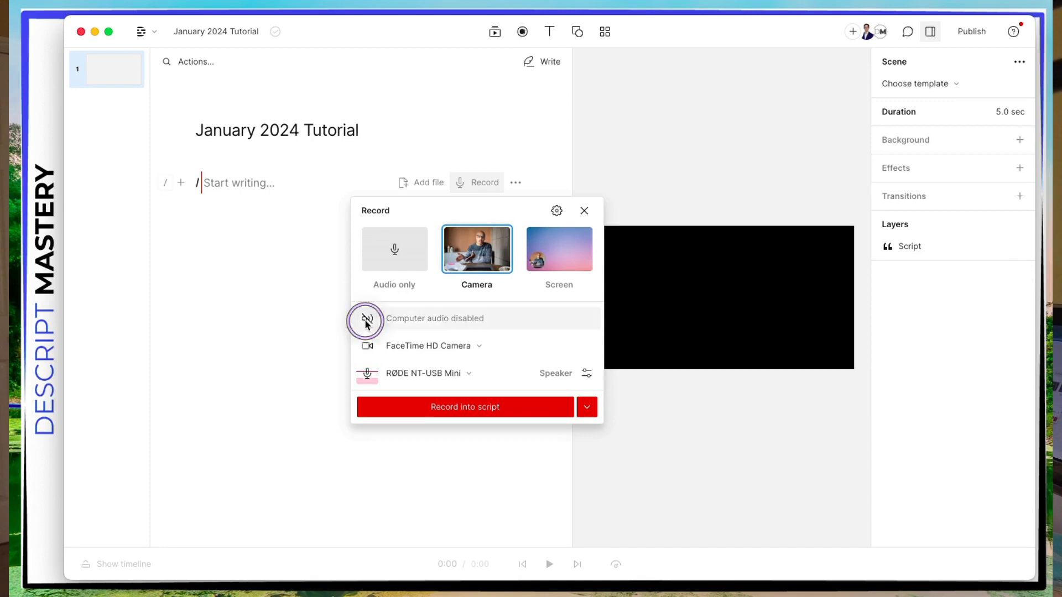
- Keep FaceTime HD Camera on, leave computer audio off, and set the source to Screen
click(441, 348)
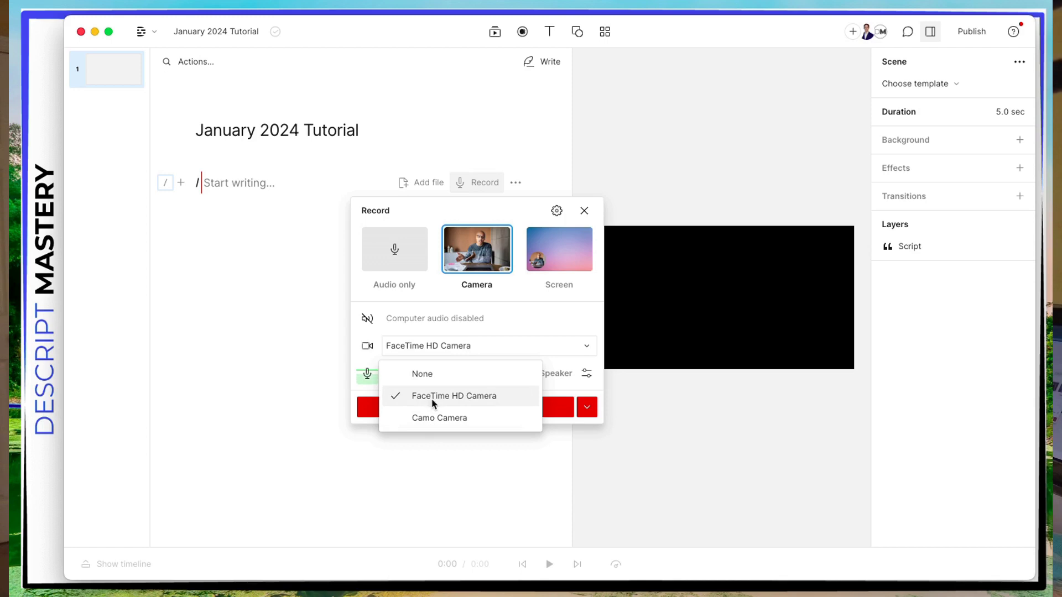
click(409, 349)
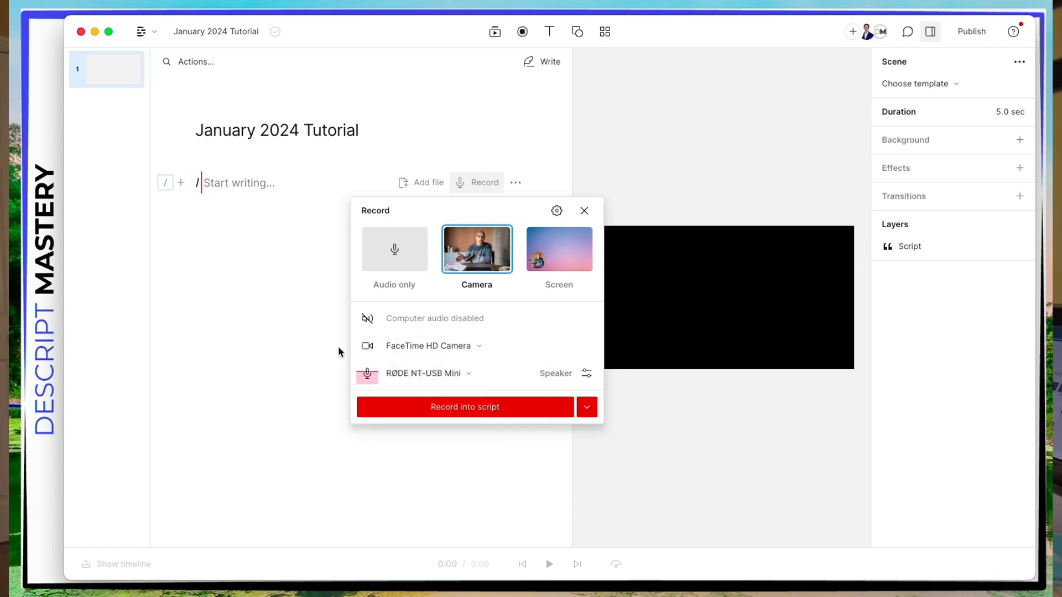
click(365, 346)
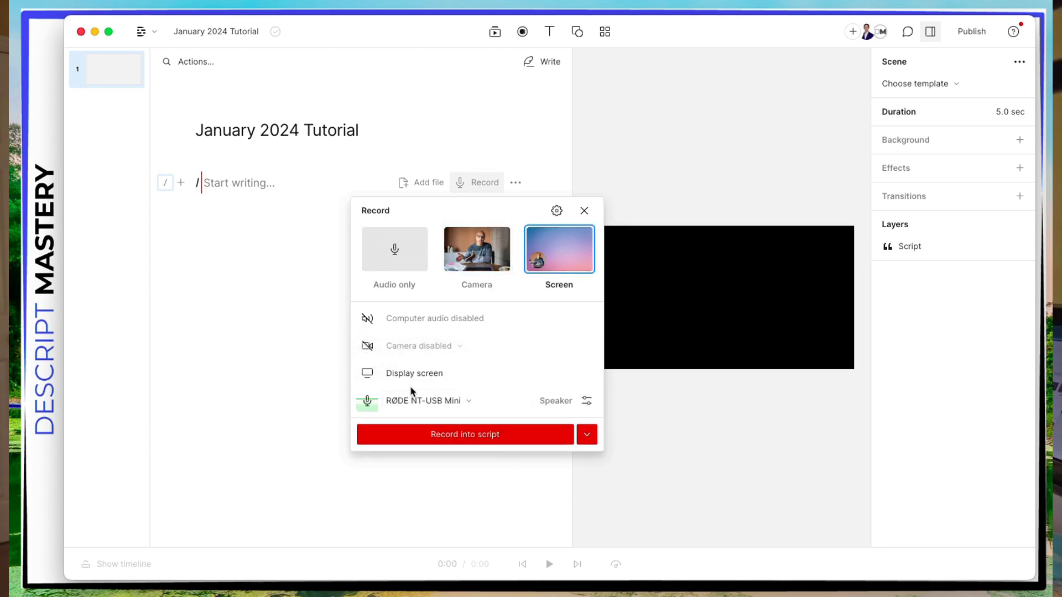
click(366, 347)
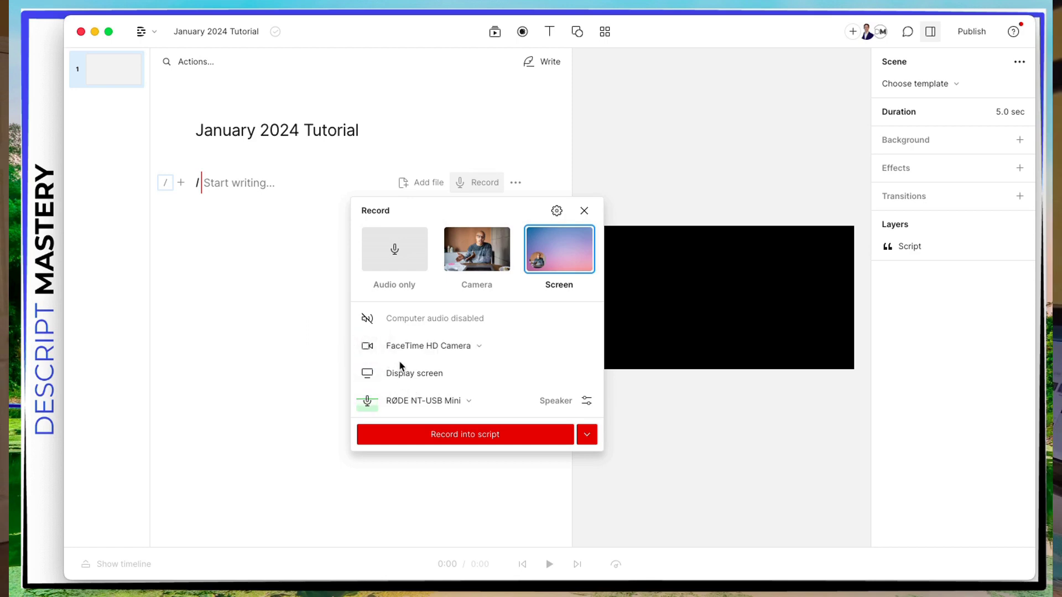
click(366, 376)
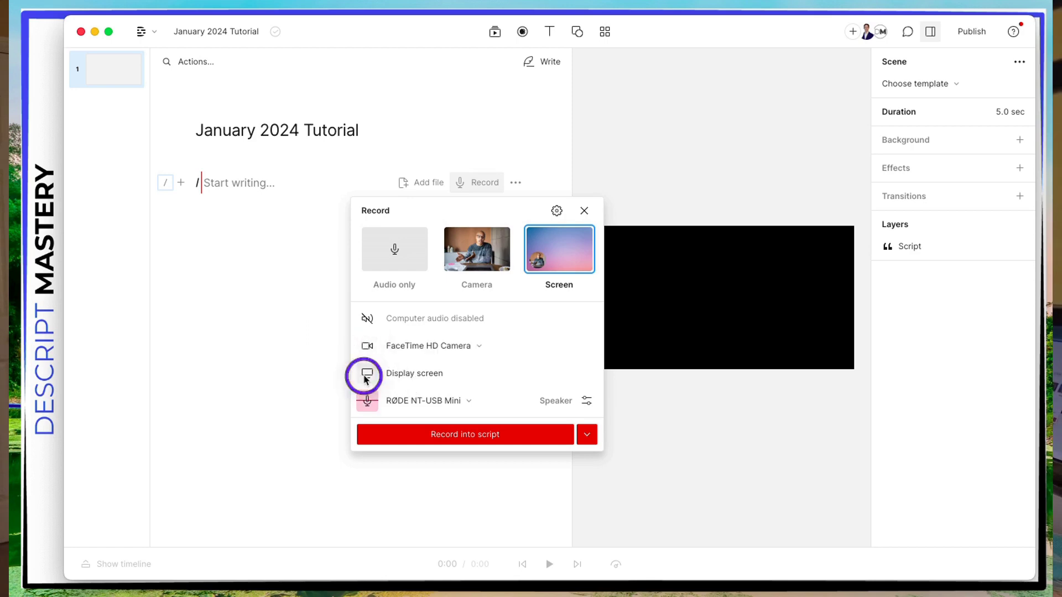
click(543, 263)
click(540, 257)
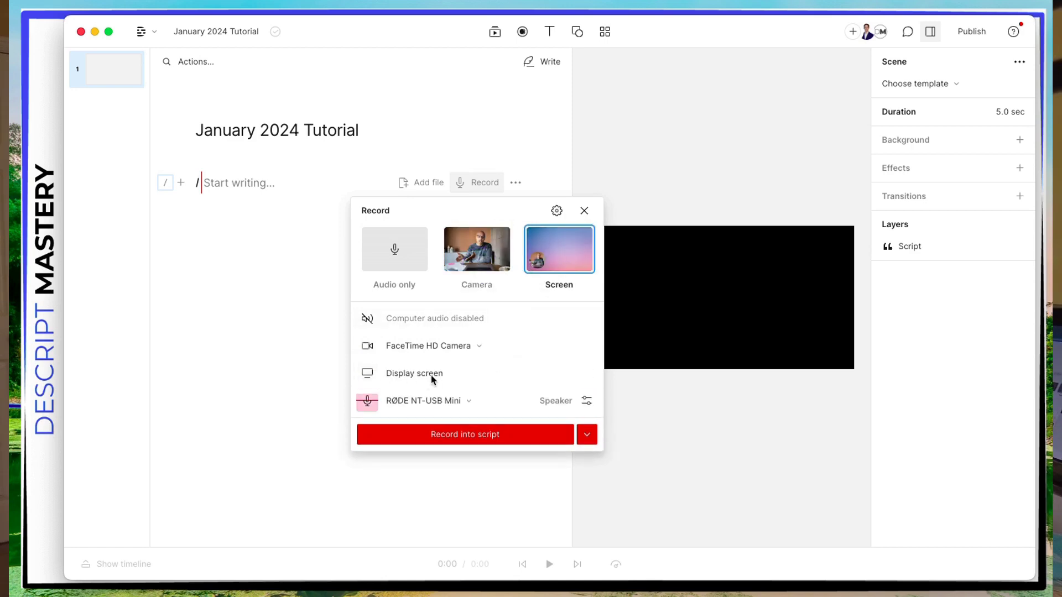
- Keep RØDE NT-USB Mini as the recording microphone
click(441, 402)
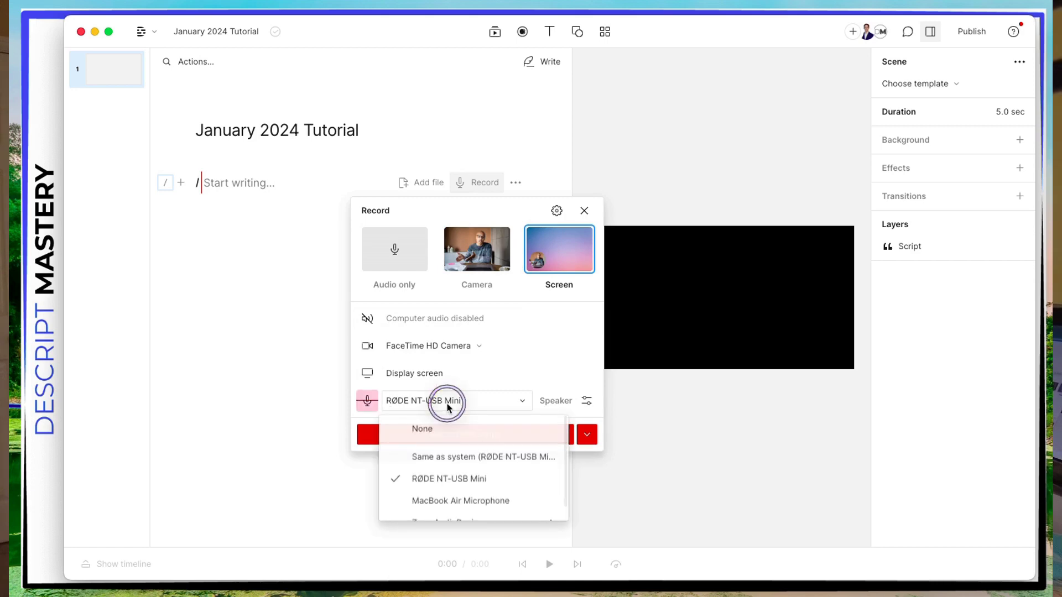
scroll(459, 485, down, 1)
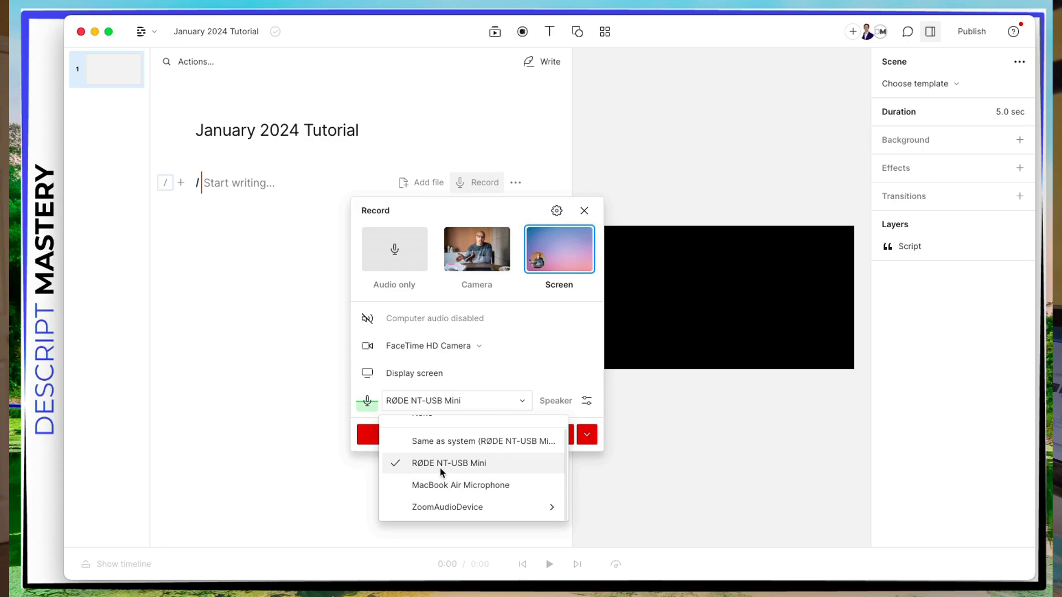
click(441, 471)
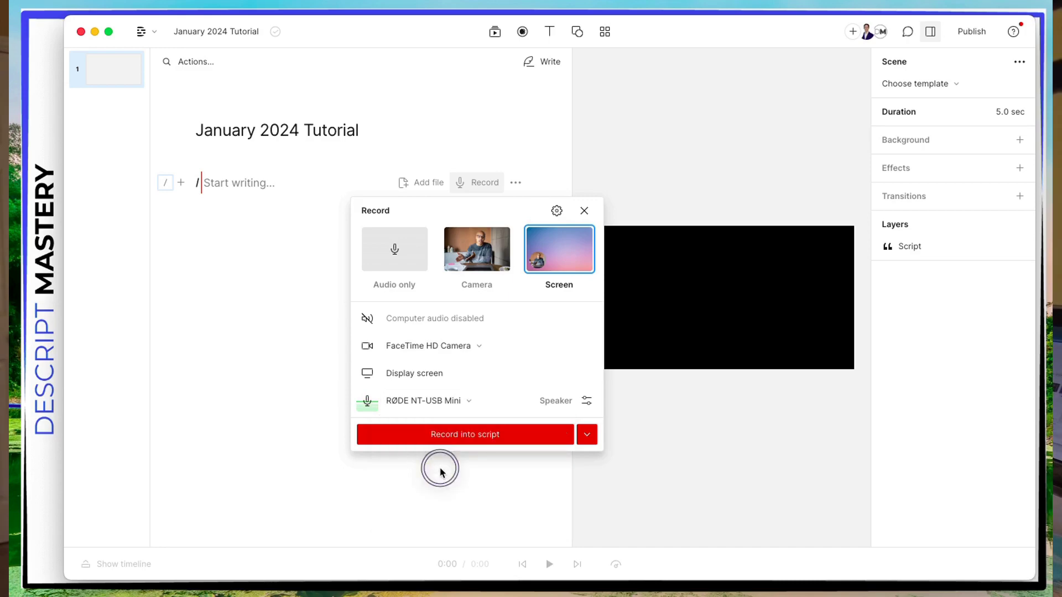
- Assign a saved speaker name to the recording and review the input settings
click(551, 403)
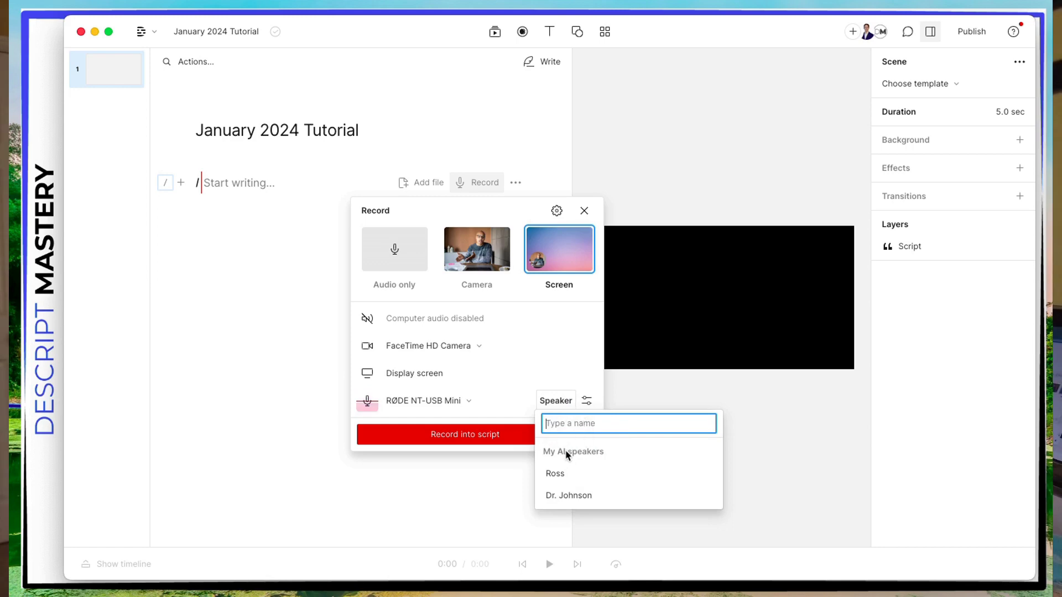
click(558, 471)
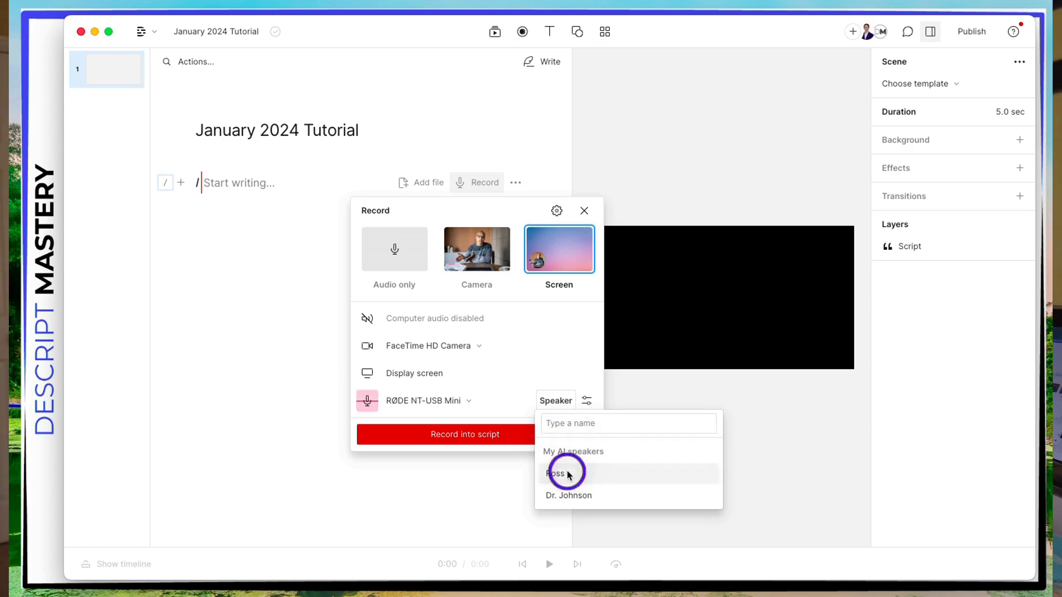
click(587, 402)
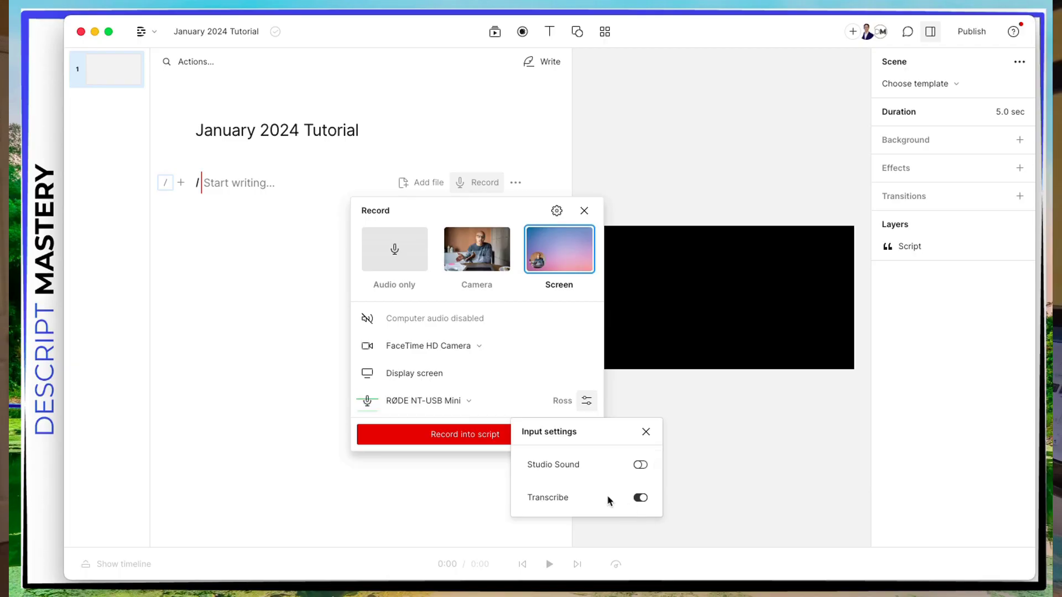
click(642, 497)
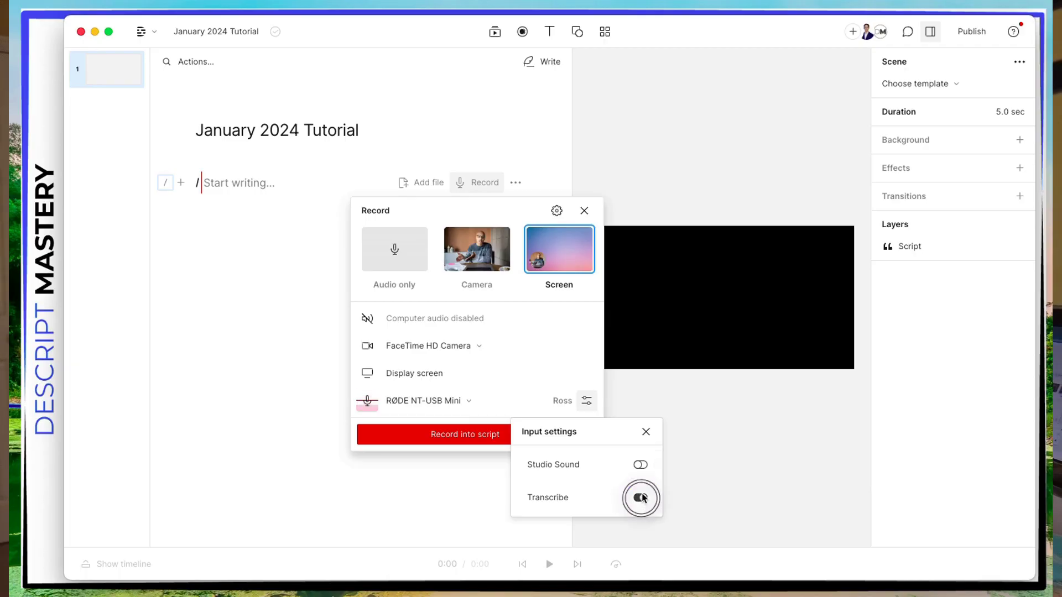
click(644, 431)
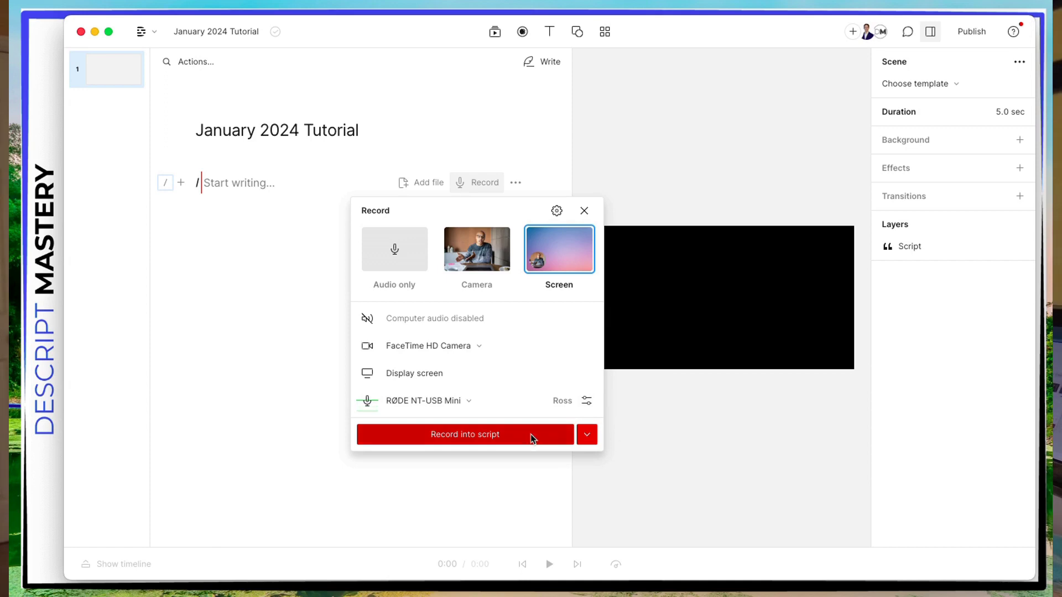
- Record the screen and camera intro into the script as a 44-second take
click(464, 435)
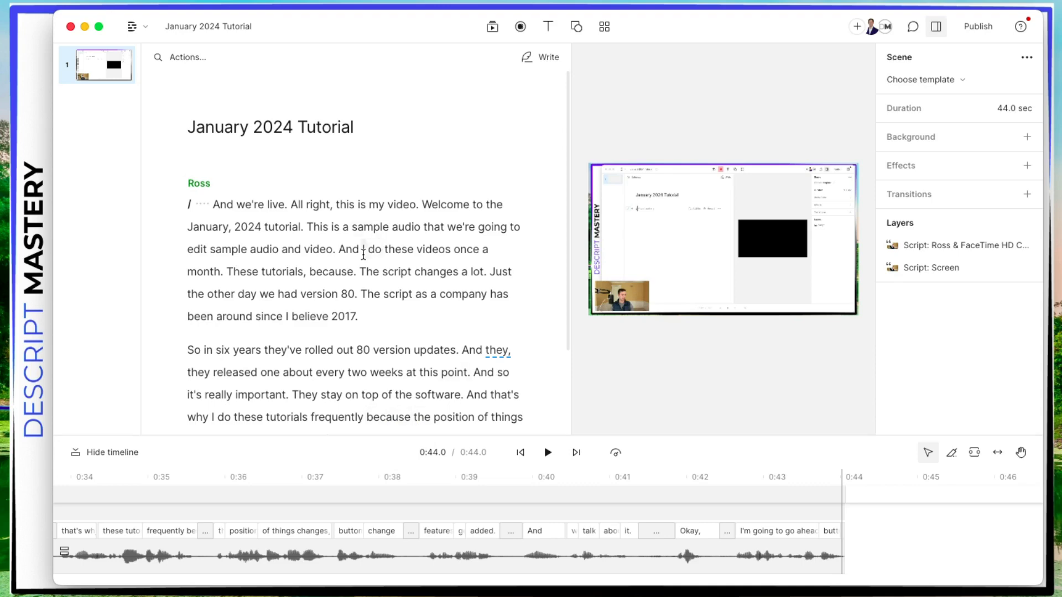
scroll(363, 254, down, 3)
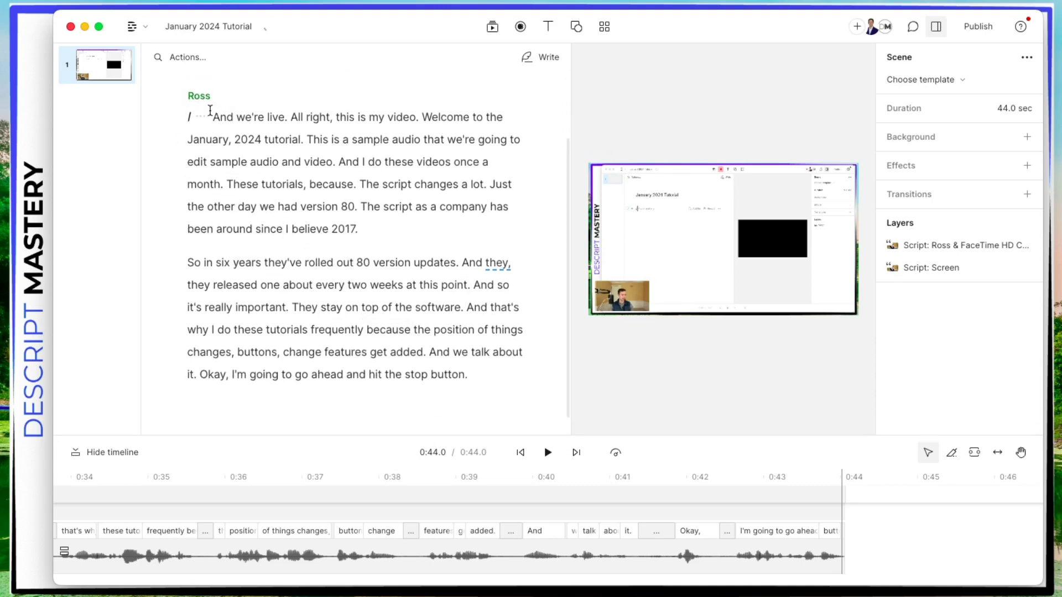
drag(210, 111, 427, 398)
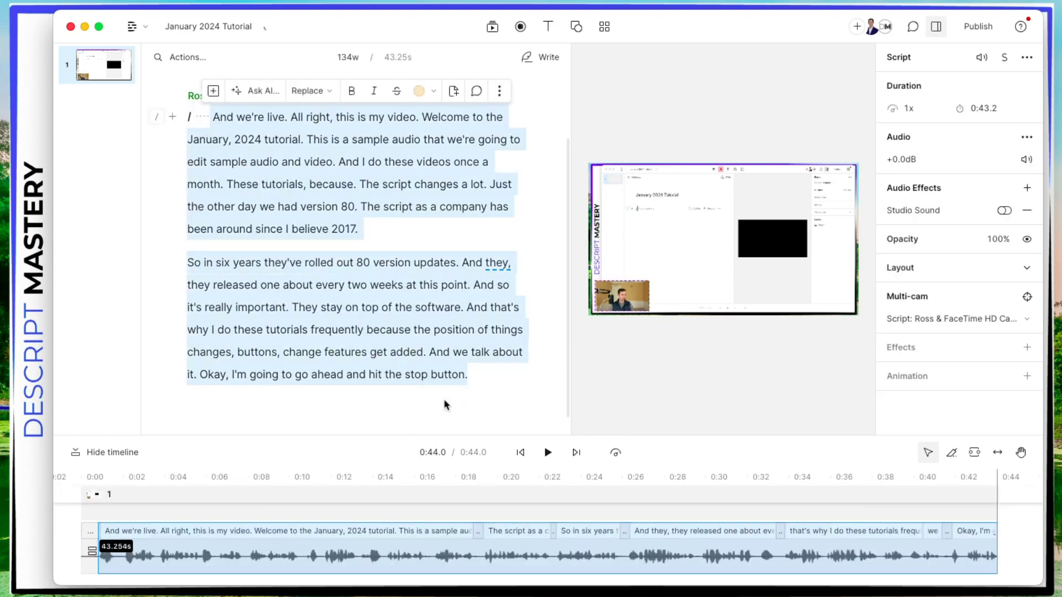
click(410, 353)
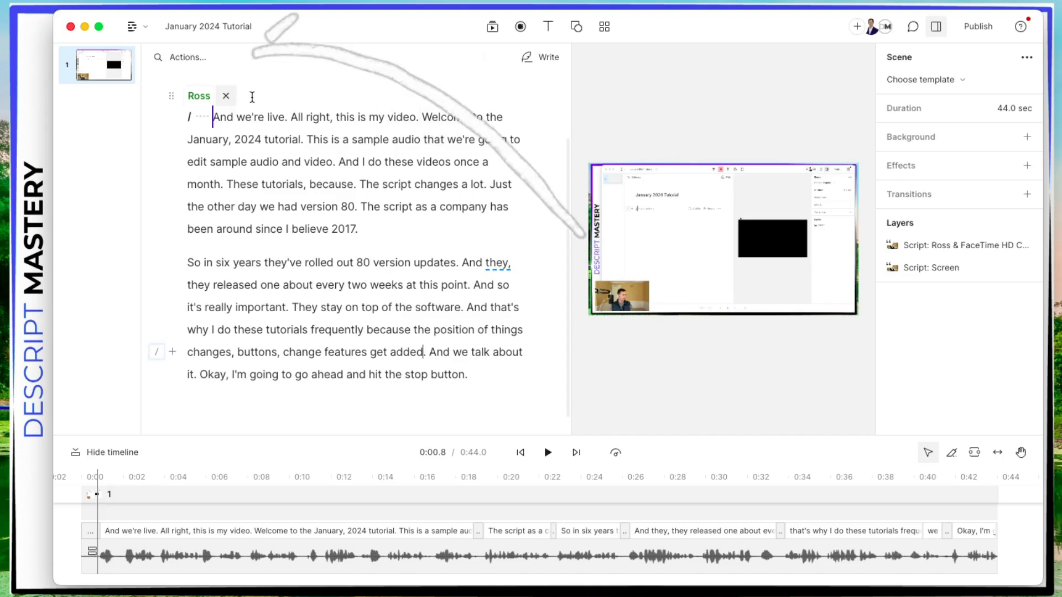
- Run Remove filler words from Actions and review the searched filler-word list
click(191, 56)
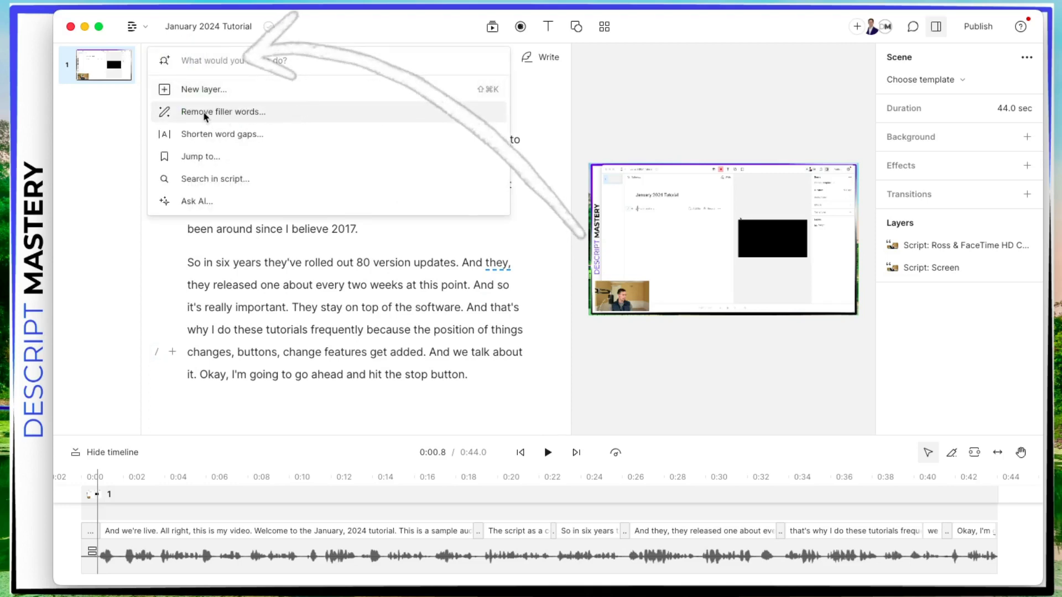
click(249, 113)
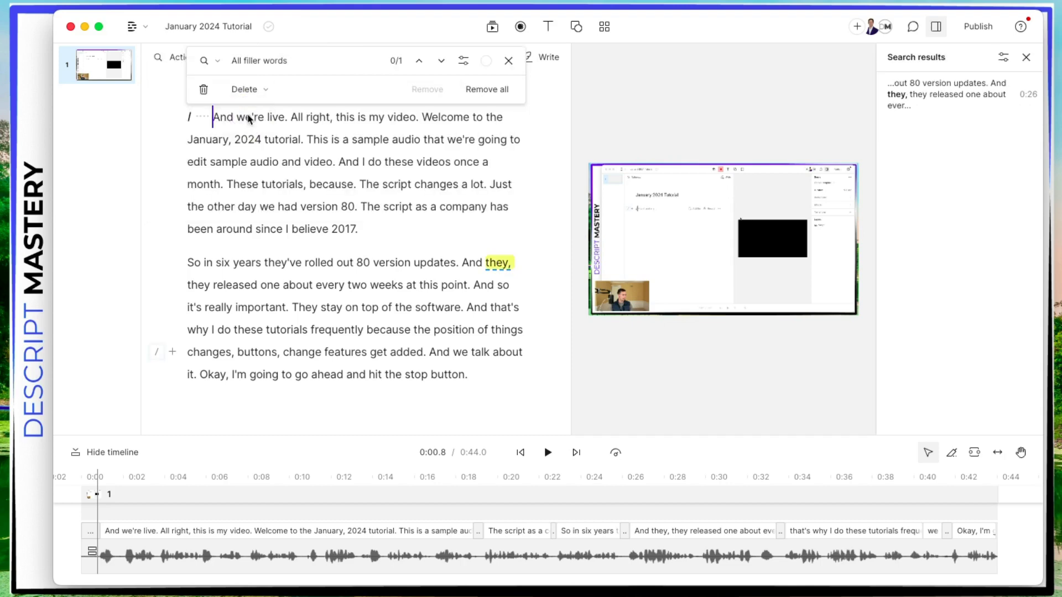
click(261, 62)
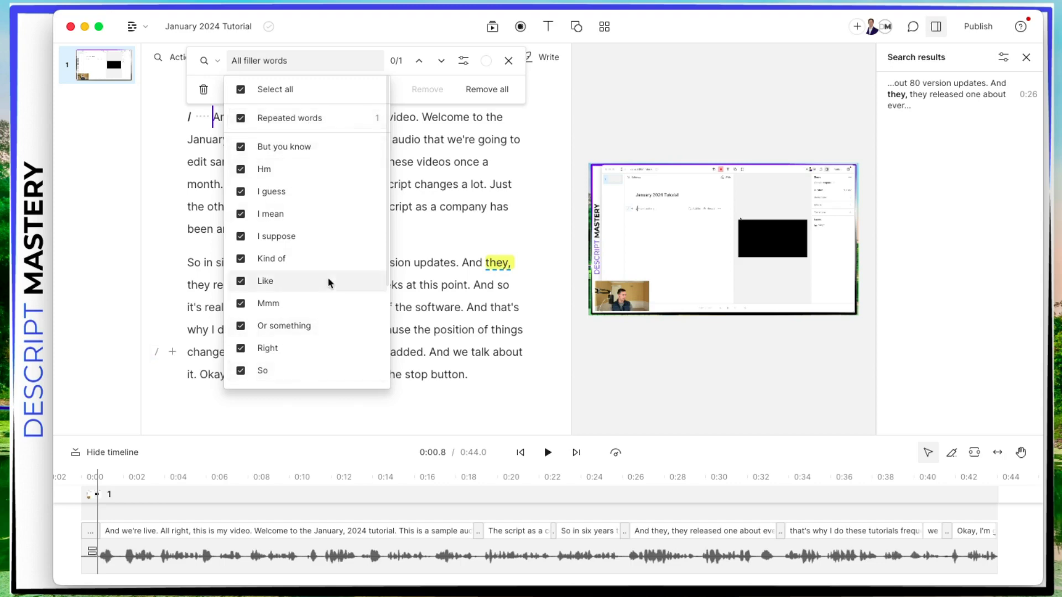
scroll(327, 277, down, 3)
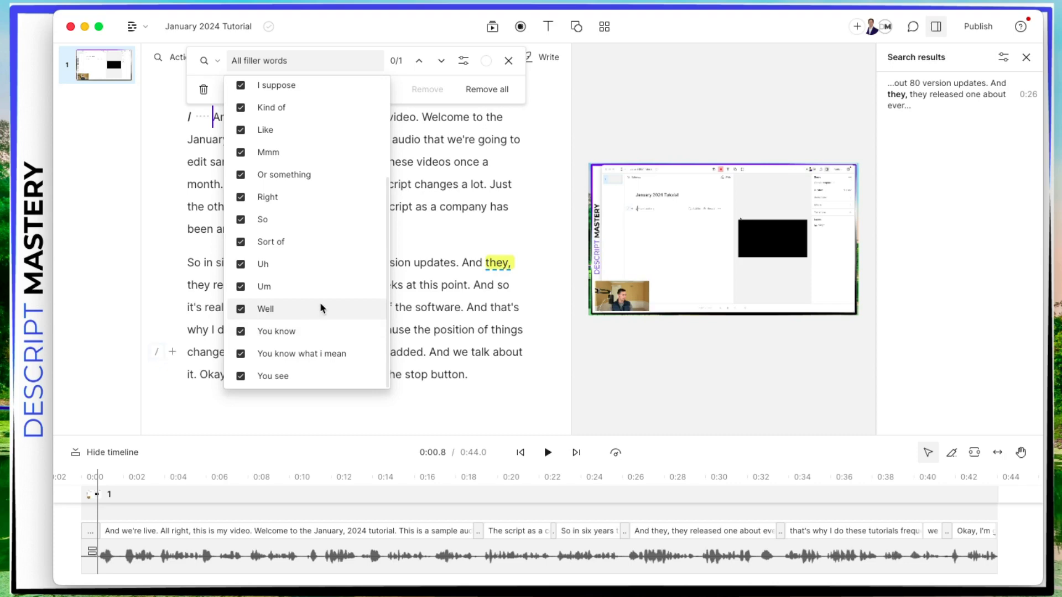
scroll(303, 299, up, 3)
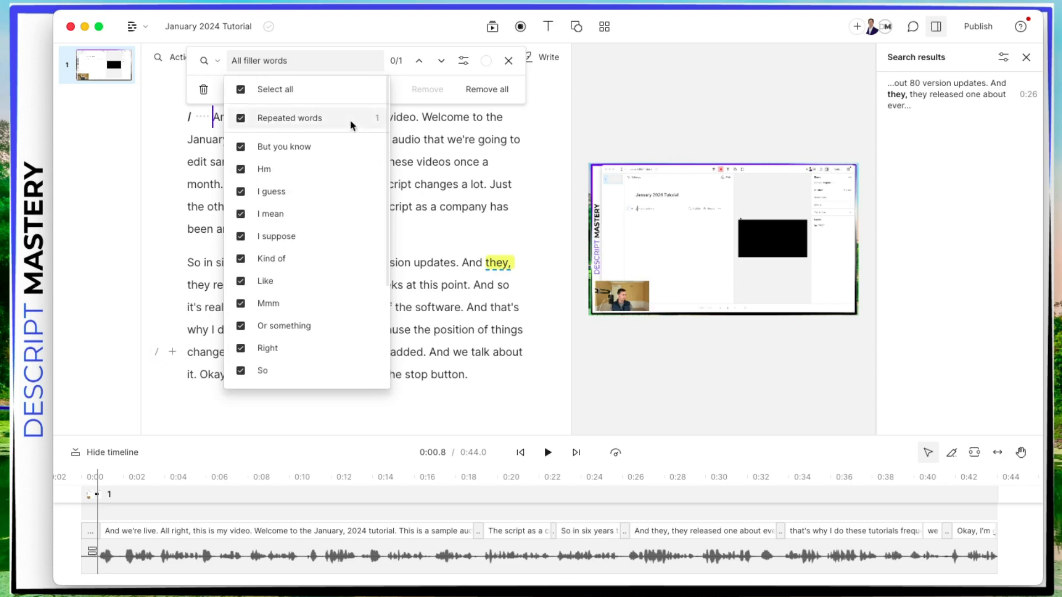
click(410, 94)
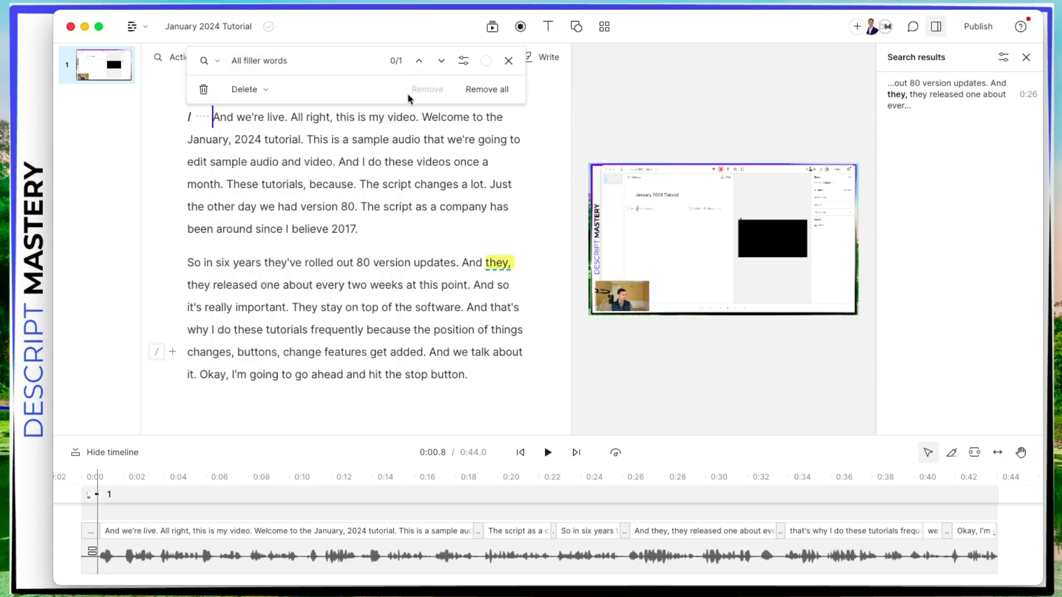
- Preview the repeated 'they,' match and remove it from the script
click(938, 109)
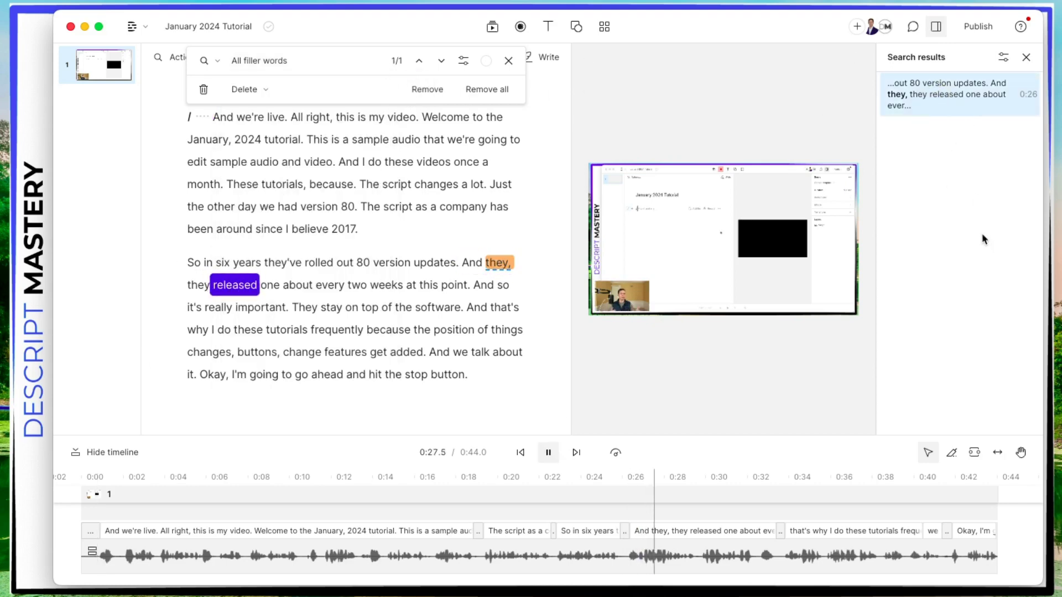
key(space)
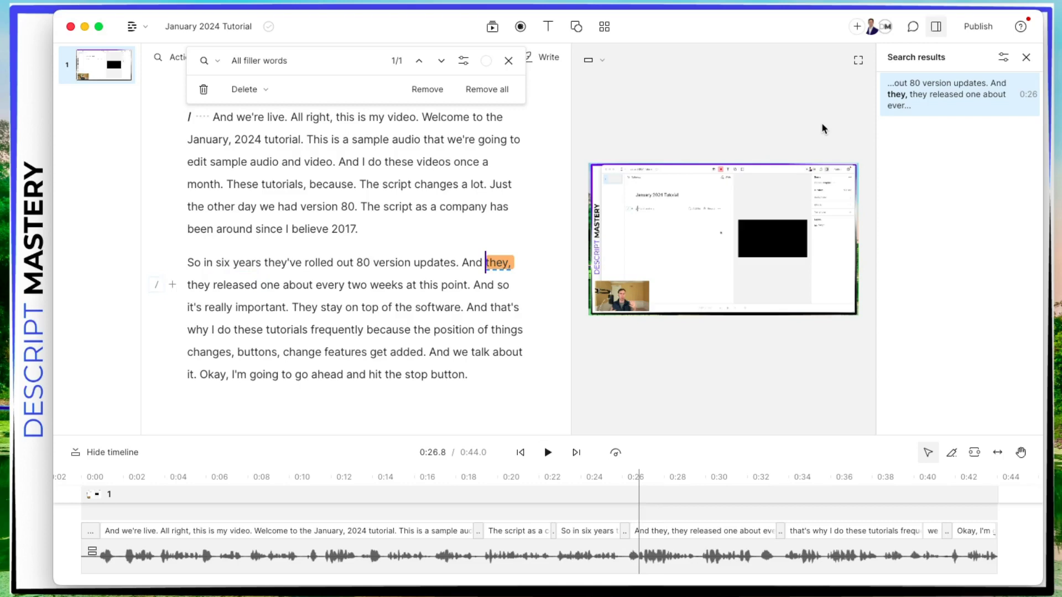
click(419, 93)
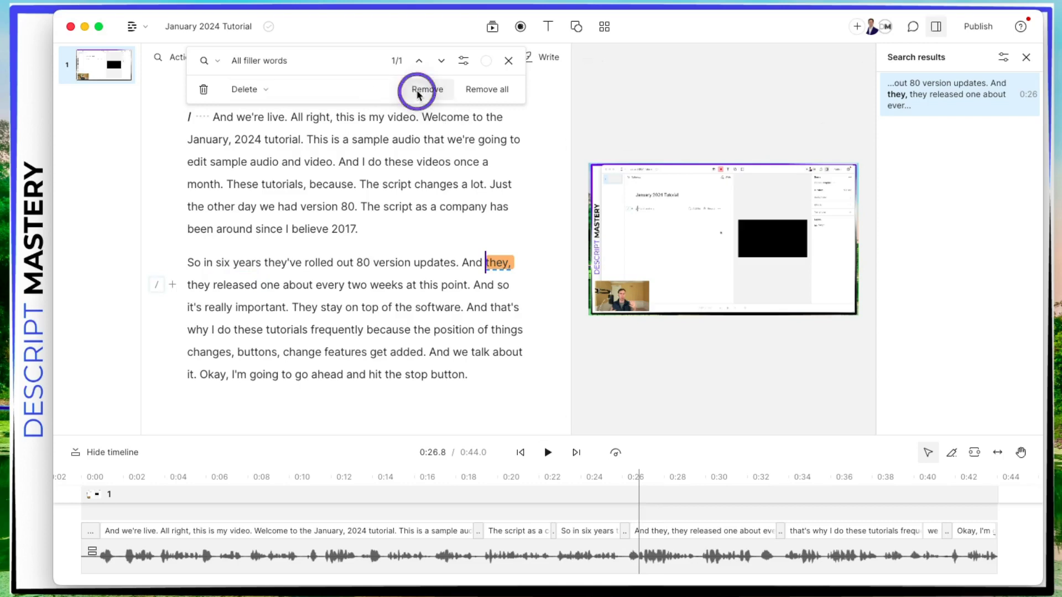
click(499, 64)
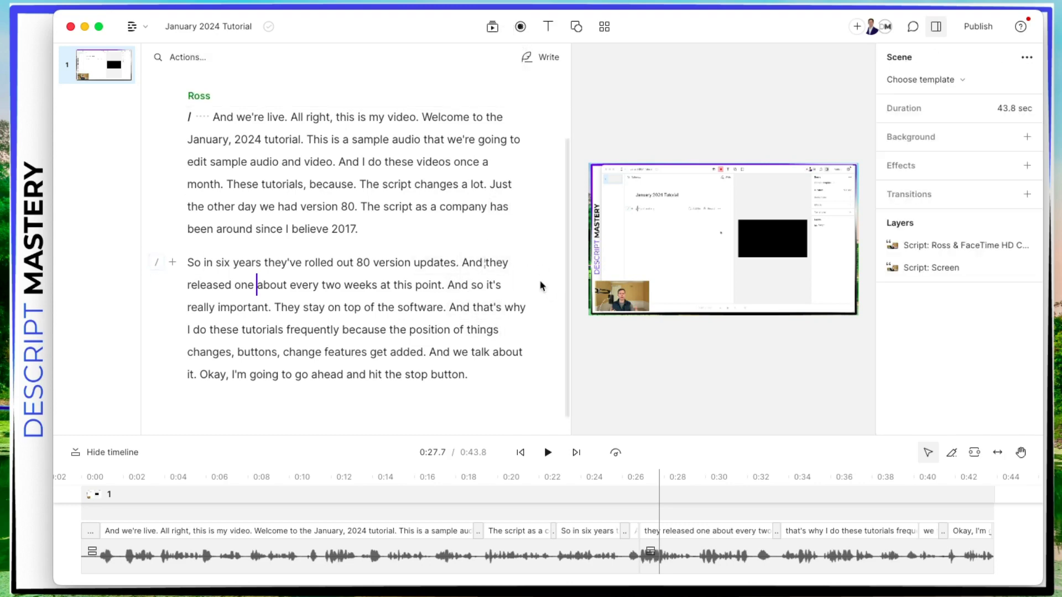
scroll(422, 309, up, 3)
- Search for word gaps of 0.5 seconds or more with a 0.2-second target
click(188, 57)
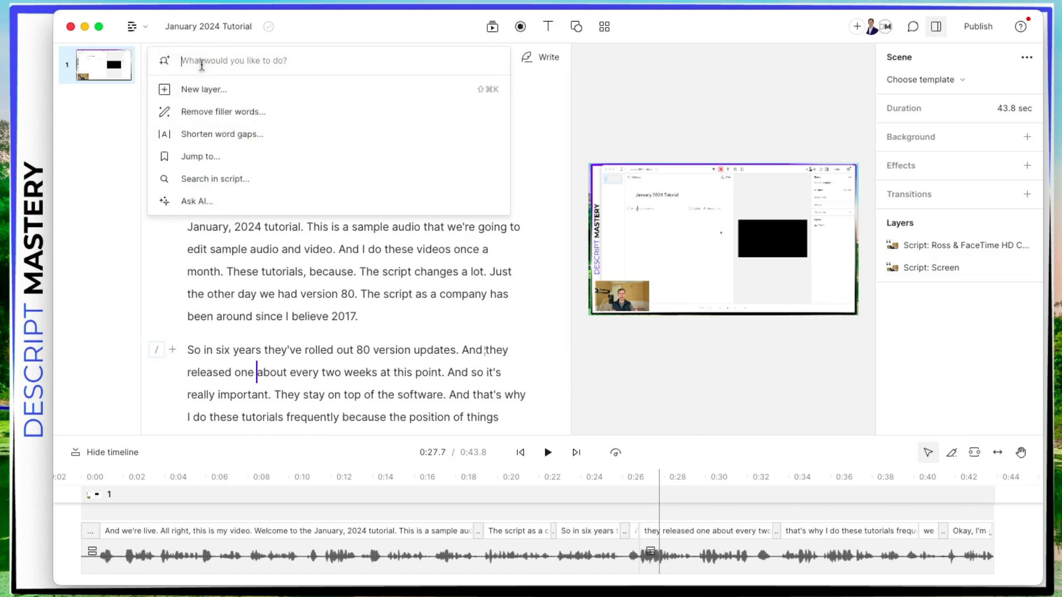
click(213, 138)
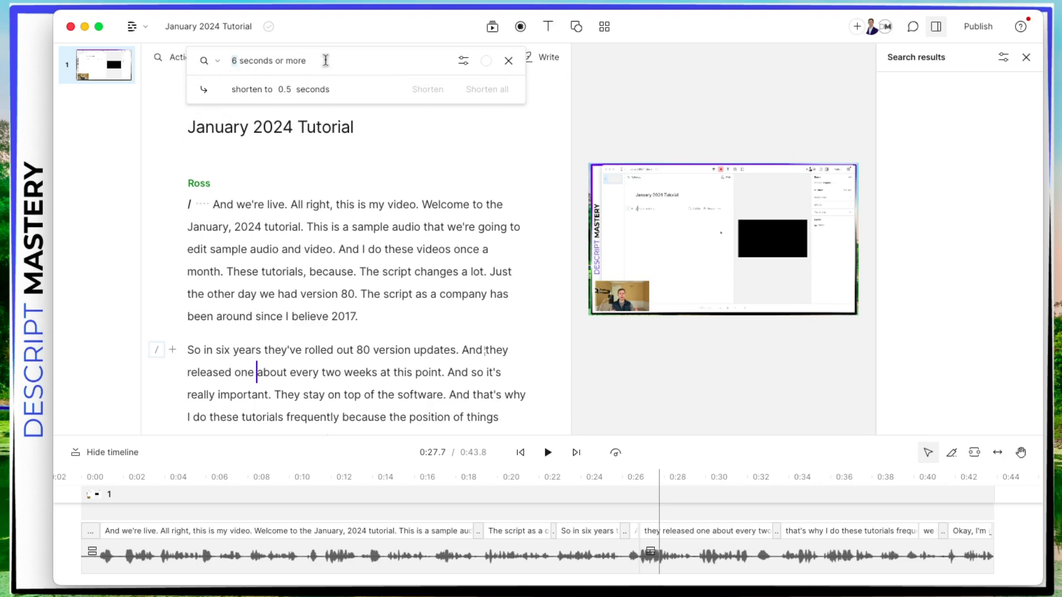
text(.5)
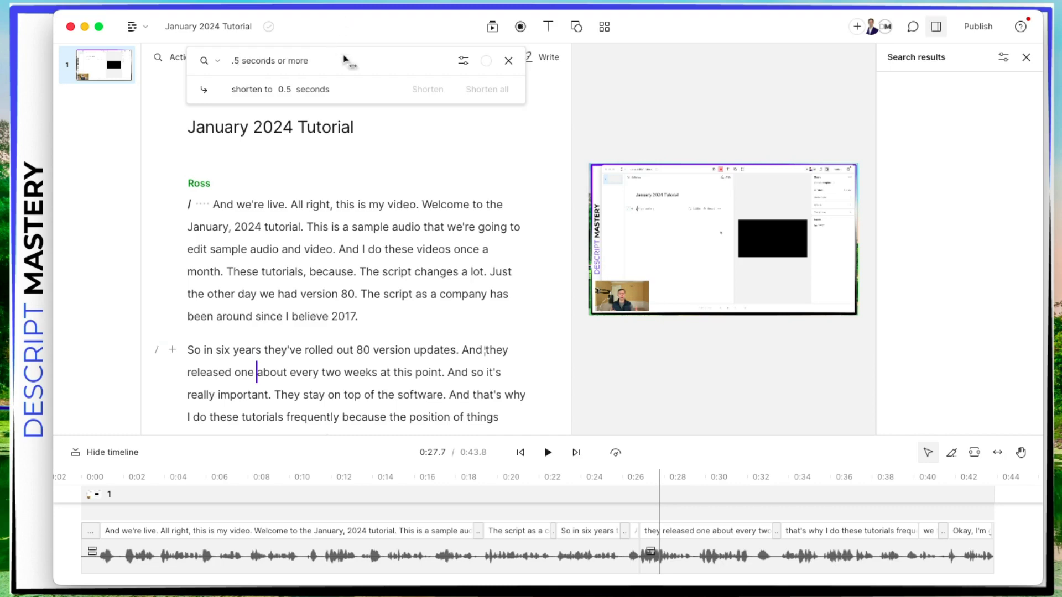
key(Return)
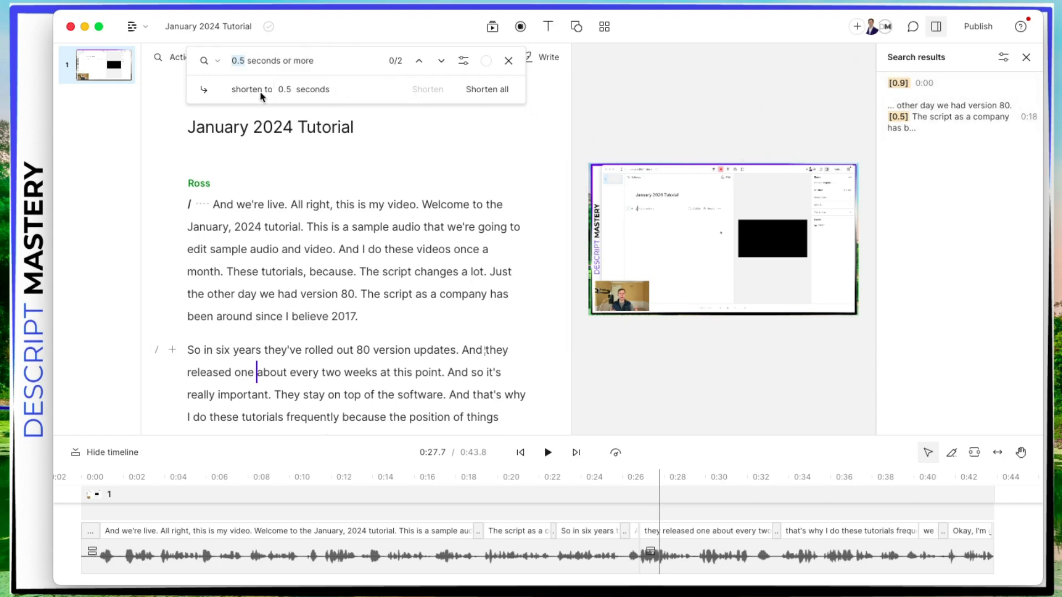
click(283, 90)
text(.2)
click(434, 92)
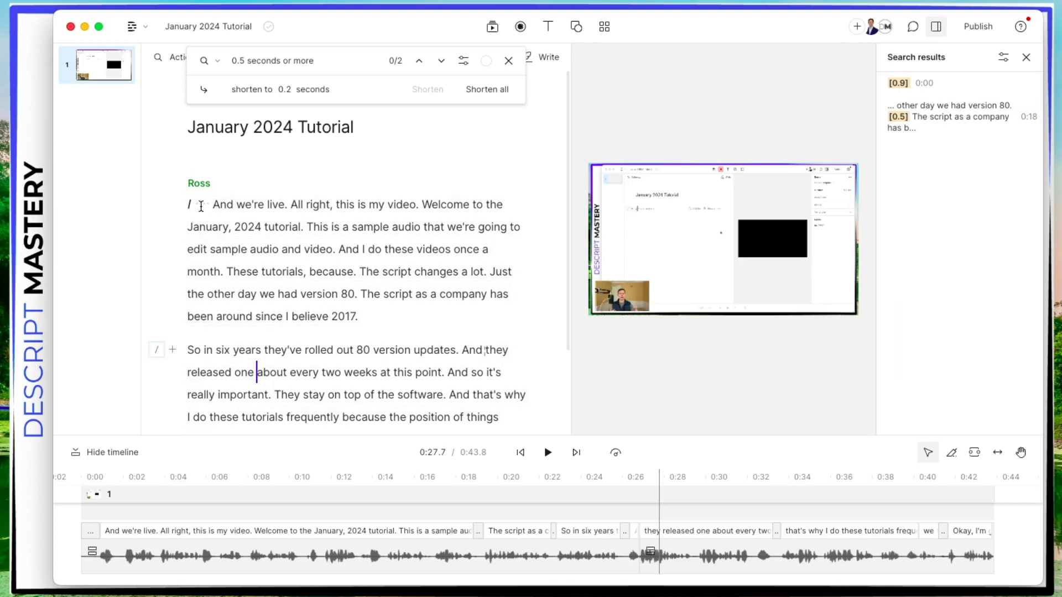
- Shorten the opening gap and the gap after 'version 80' to 0.2 seconds
click(940, 85)
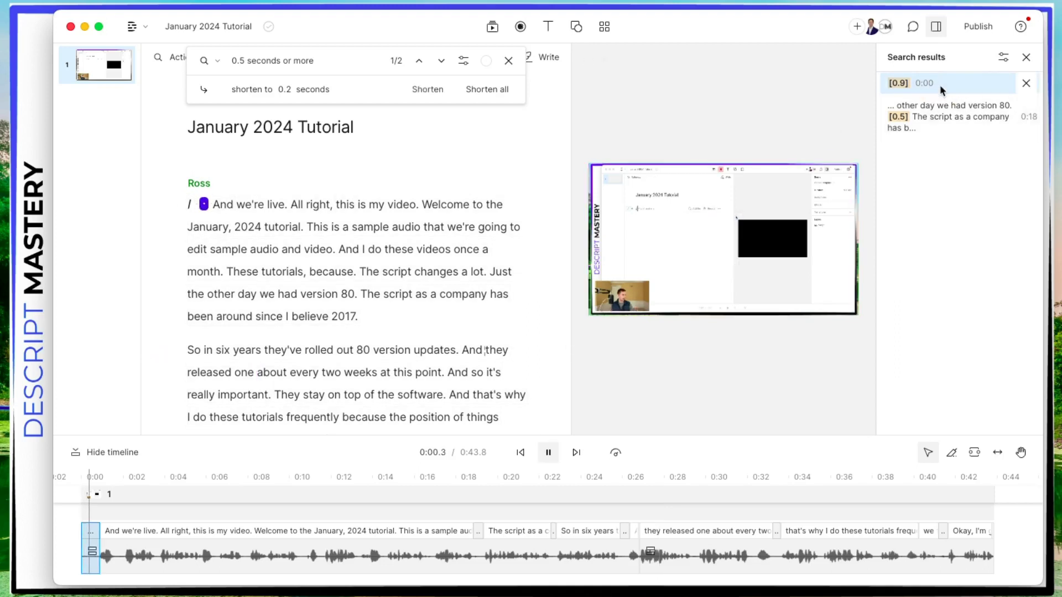
key(space)
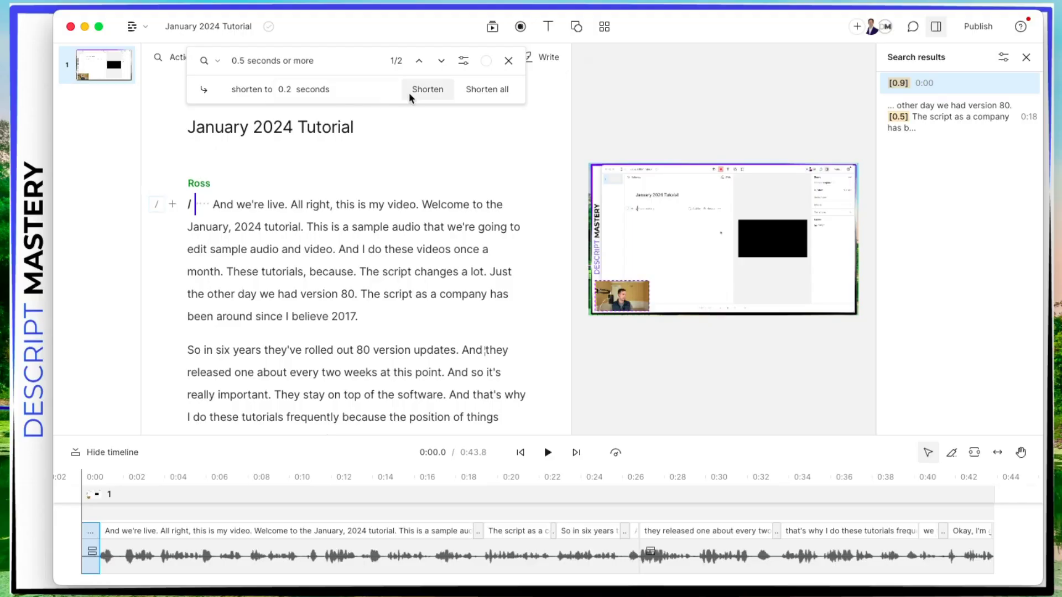
click(418, 91)
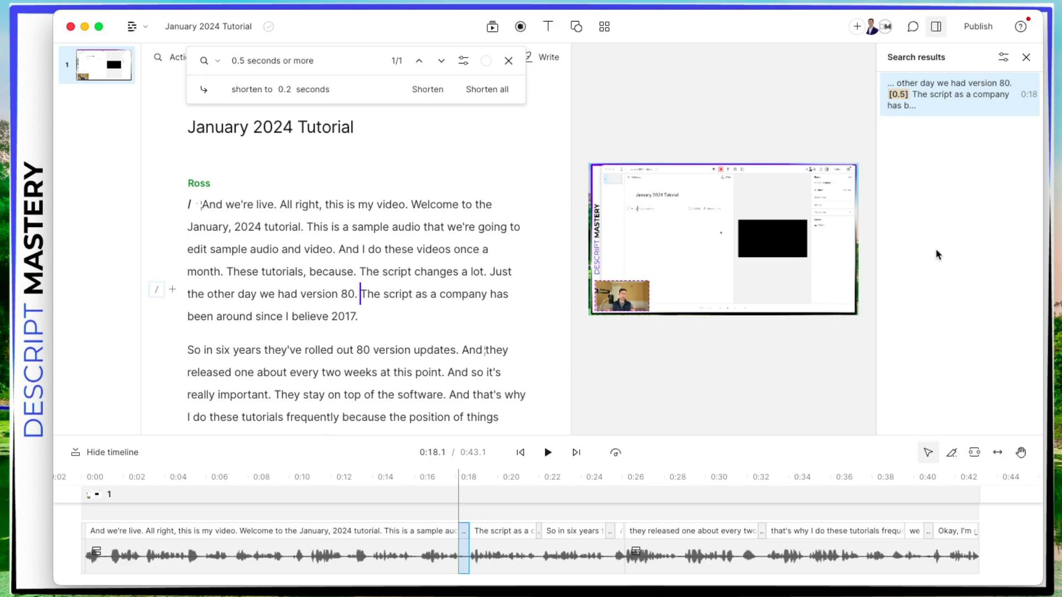
click(428, 89)
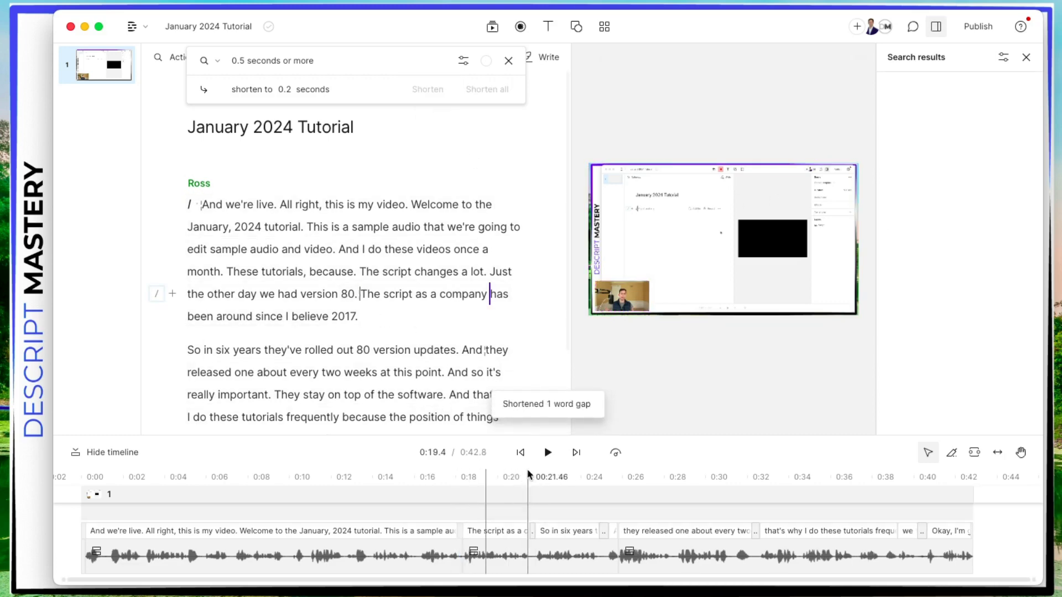
- Select the video layer and switch on Studio Sound under Audio Effects
click(508, 60)
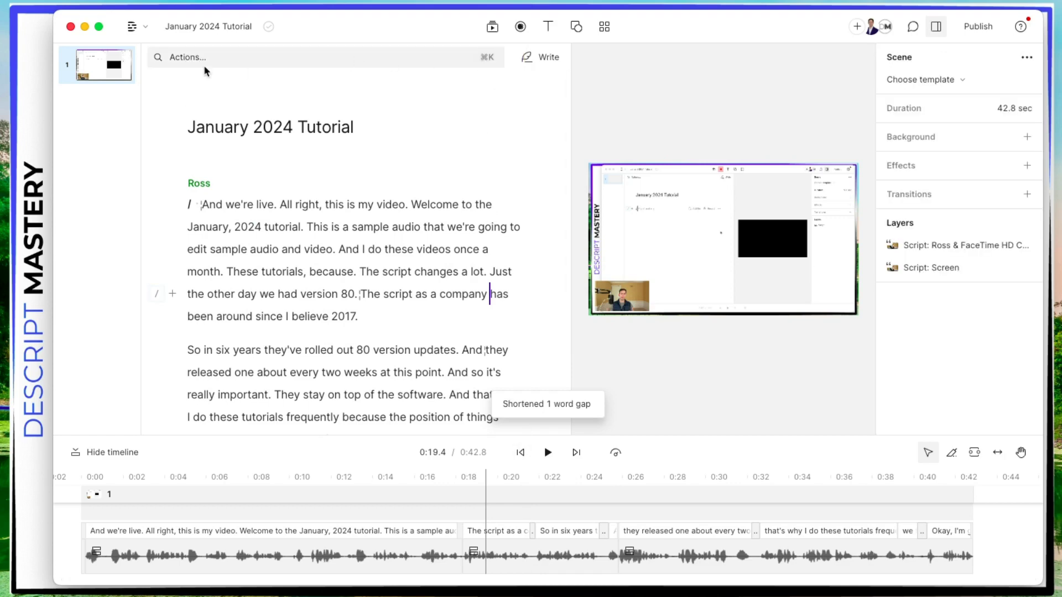
click(713, 277)
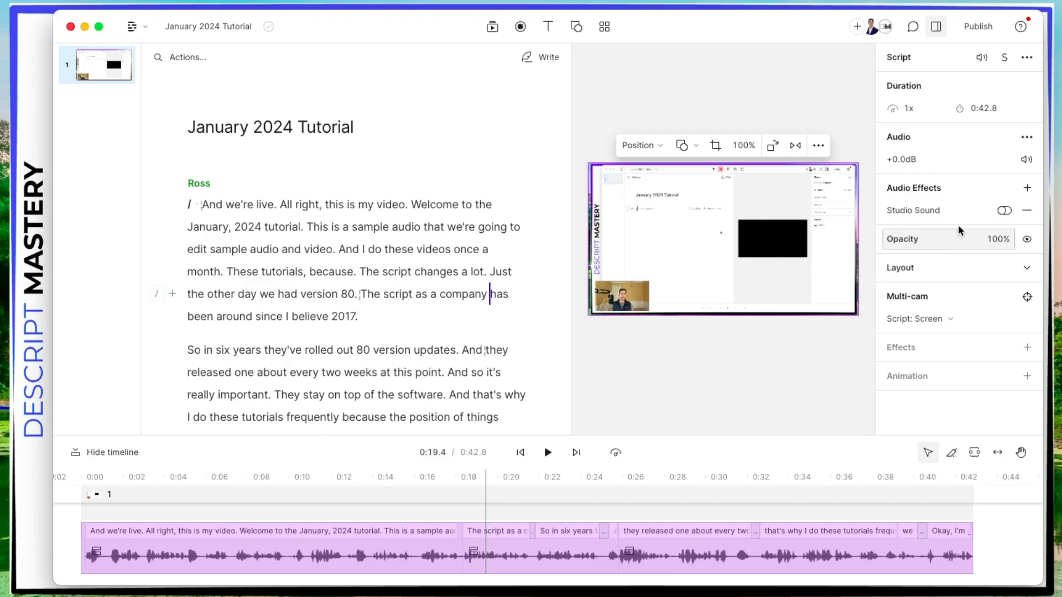
click(1004, 211)
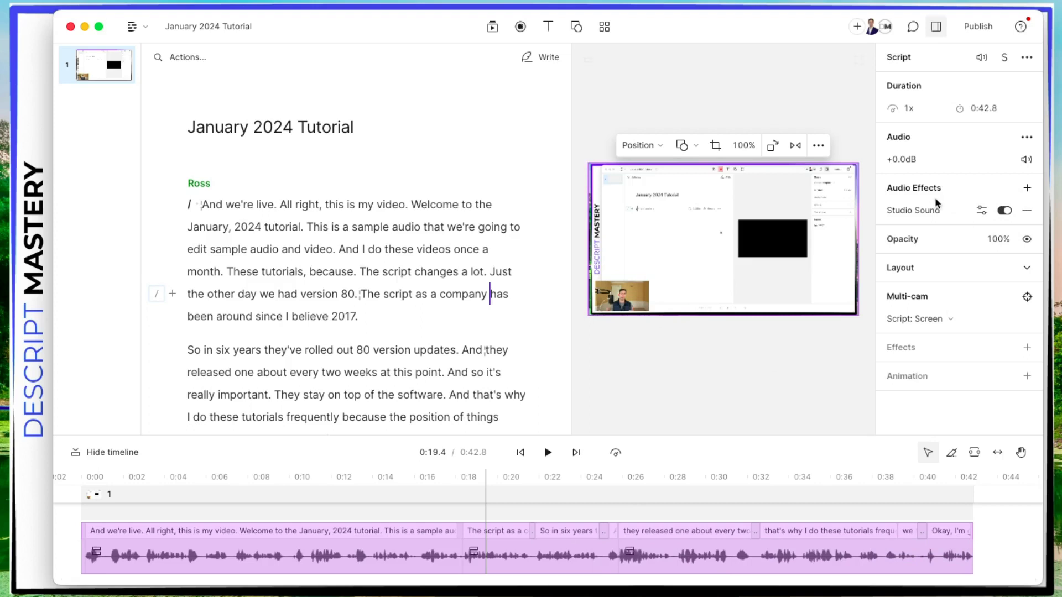
click(960, 212)
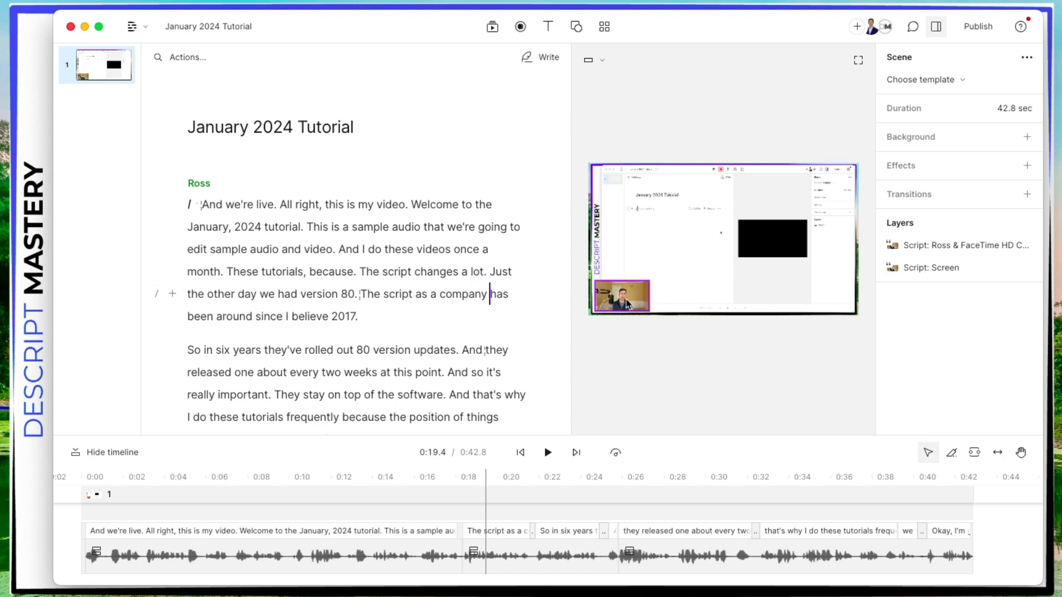
- Apply the Green Screen effect to the webcam inset layer
click(629, 304)
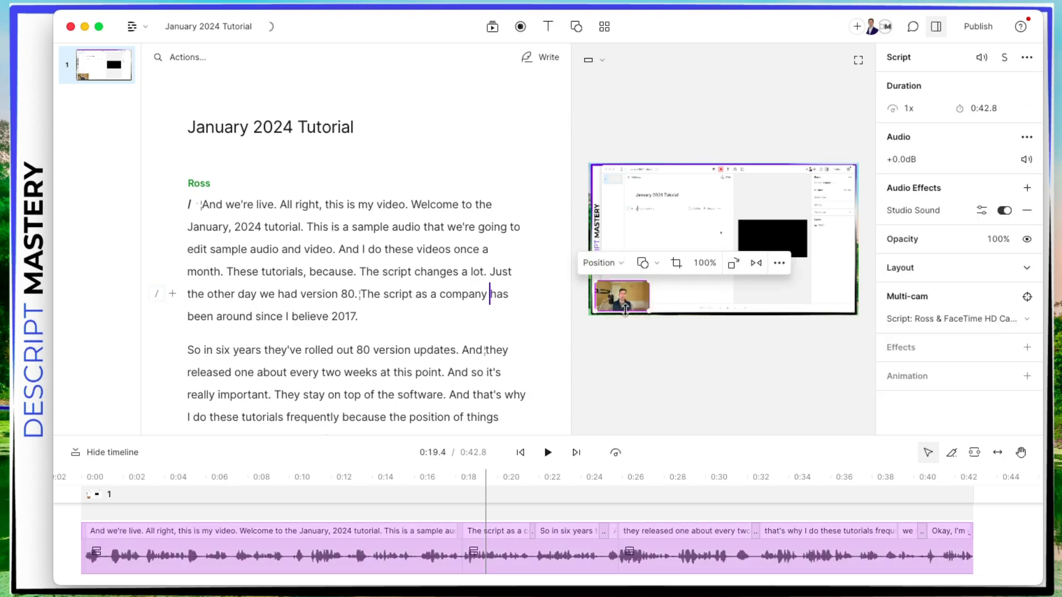
click(696, 209)
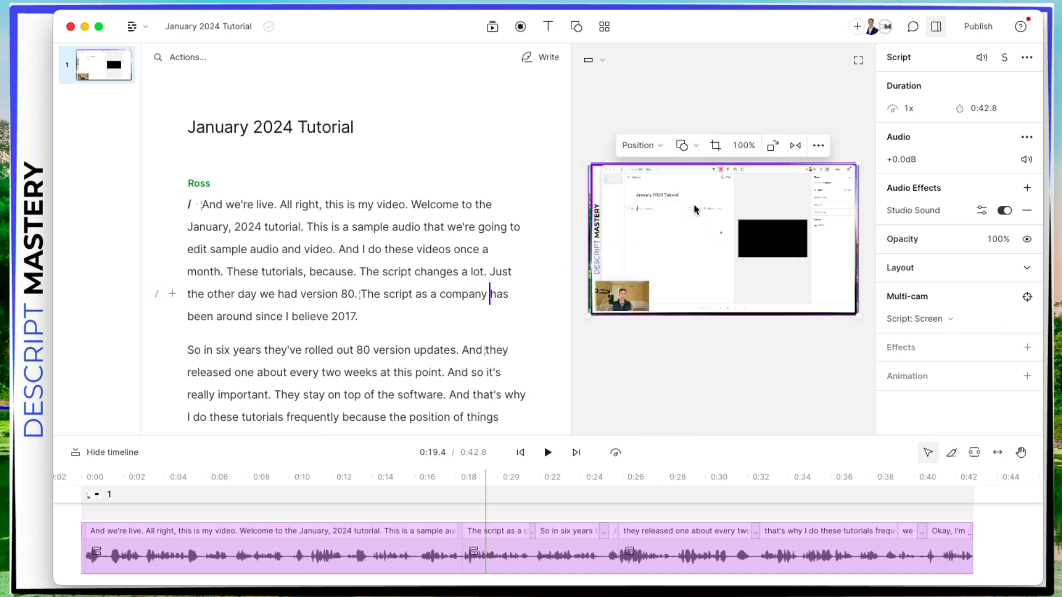
click(608, 301)
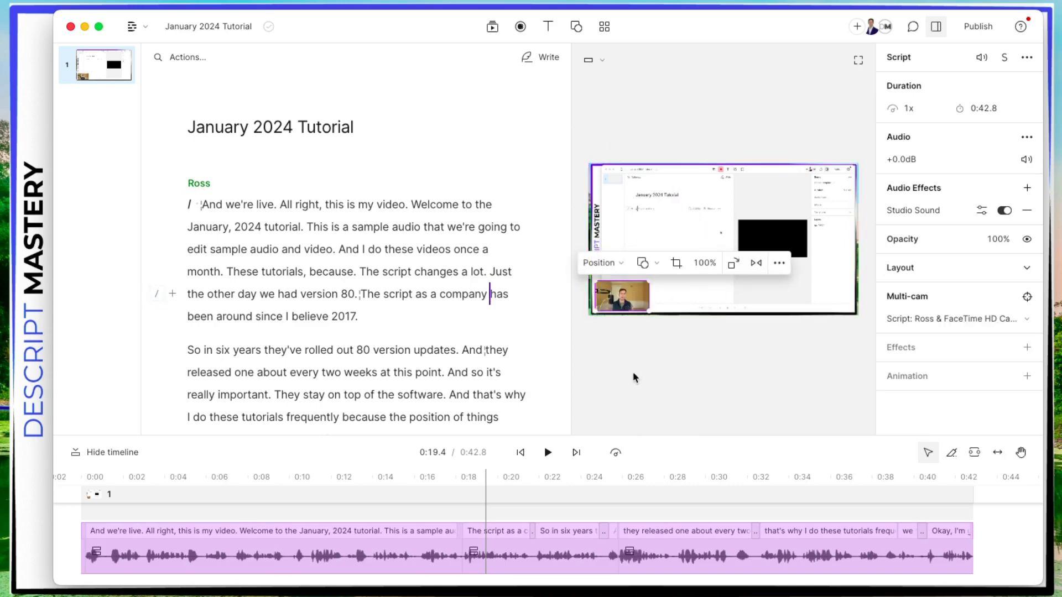
click(1026, 348)
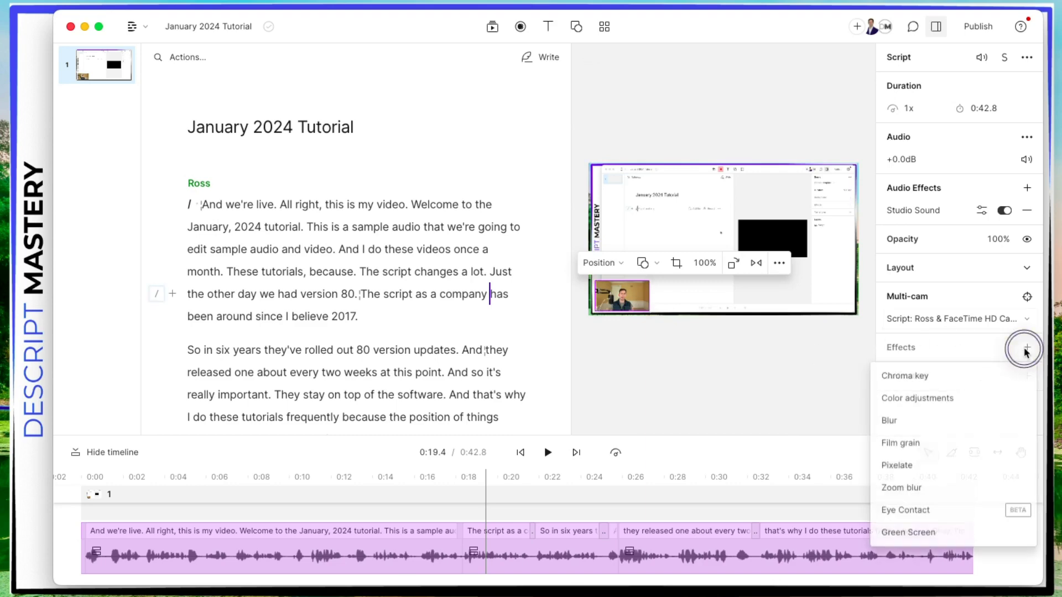
click(927, 536)
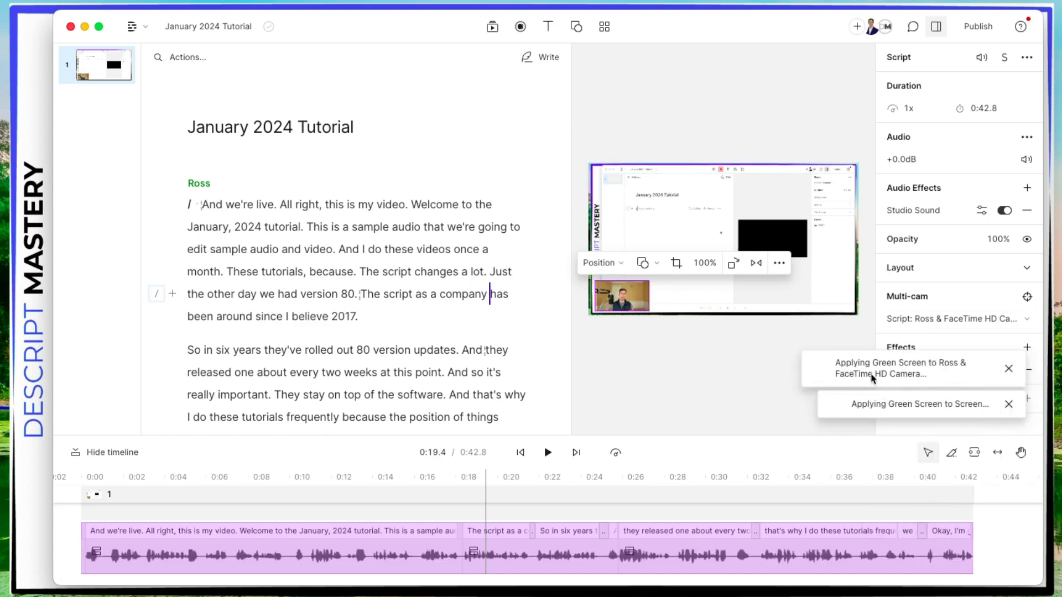
click(1011, 404)
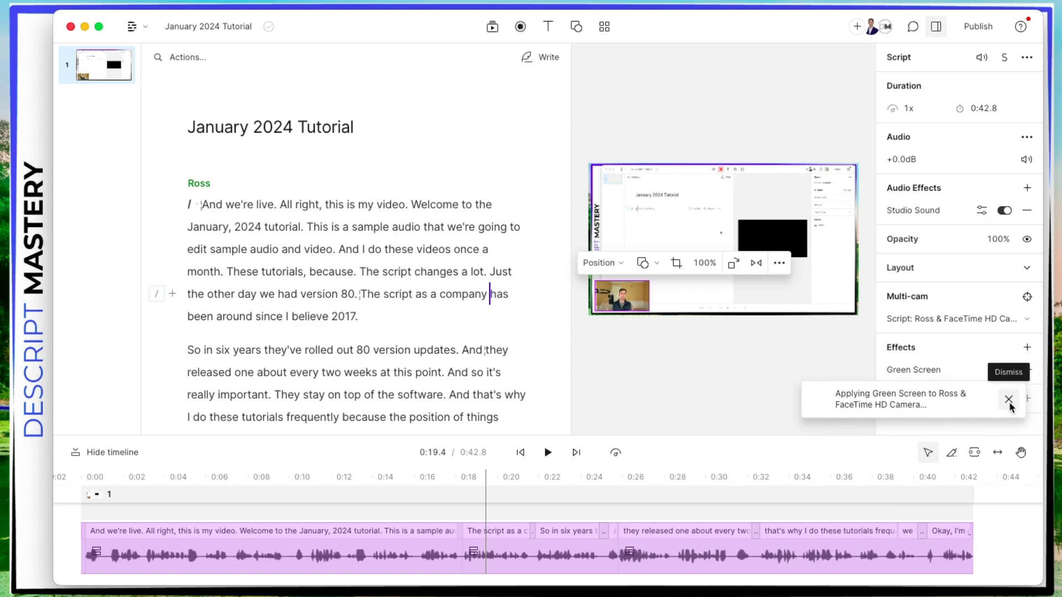
click(1009, 399)
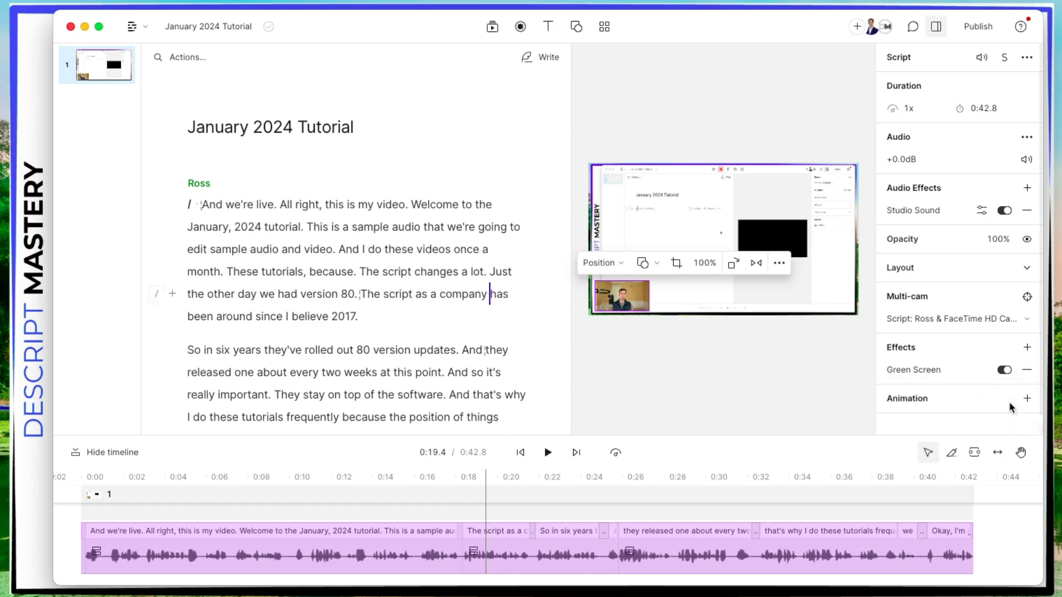
- Add the Eye Contact effect to the clip, then deselect it
click(1026, 348)
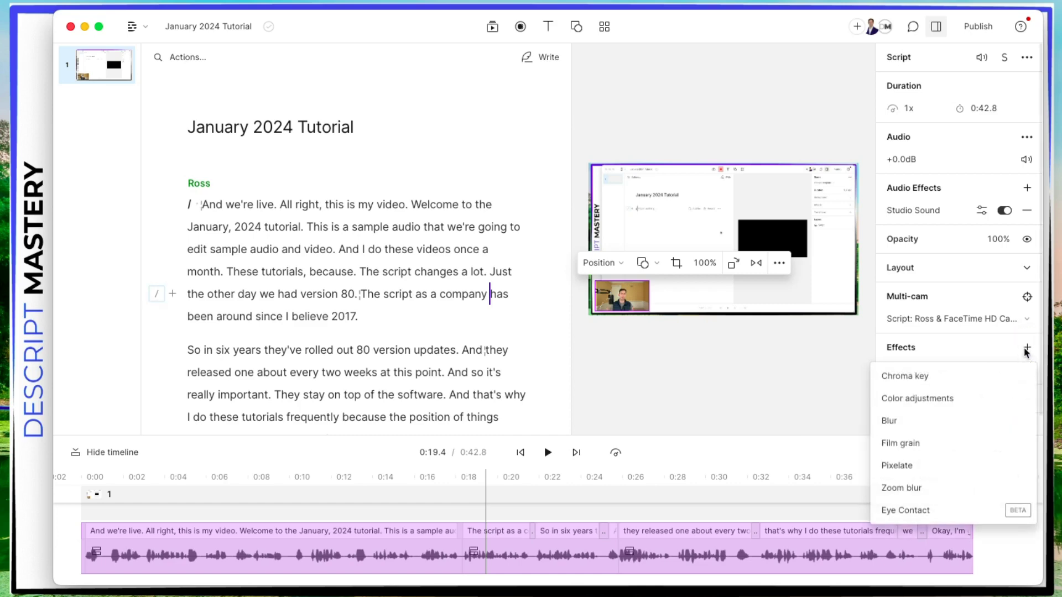
click(932, 511)
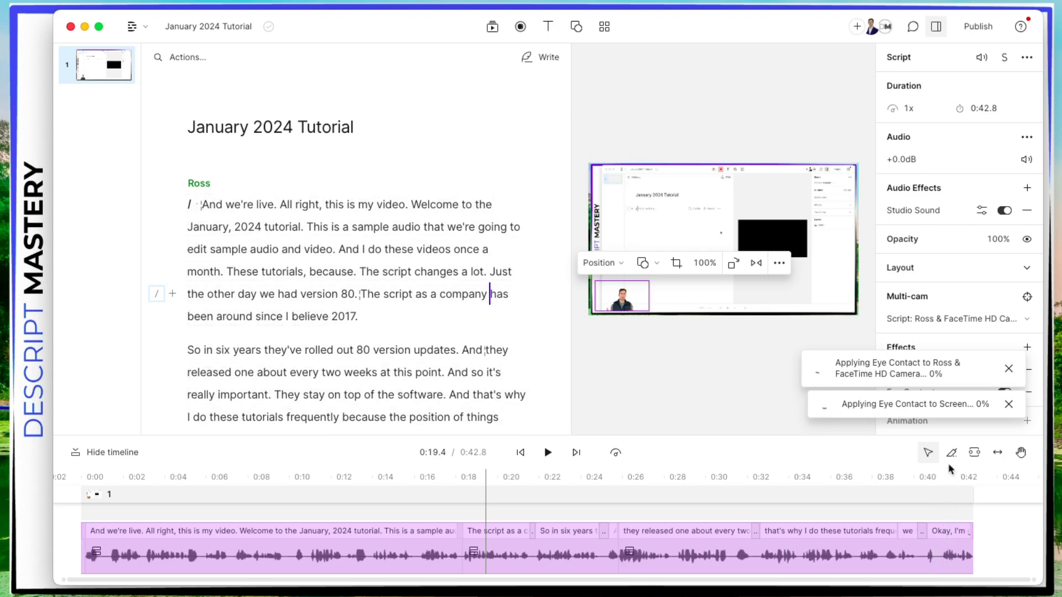
click(1005, 405)
click(1005, 405)
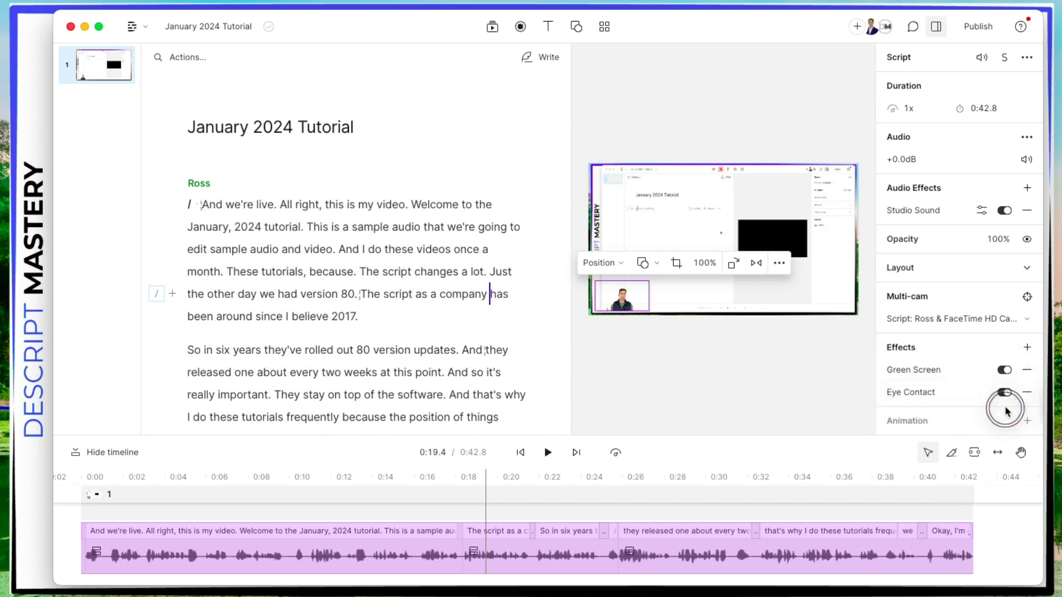
click(668, 362)
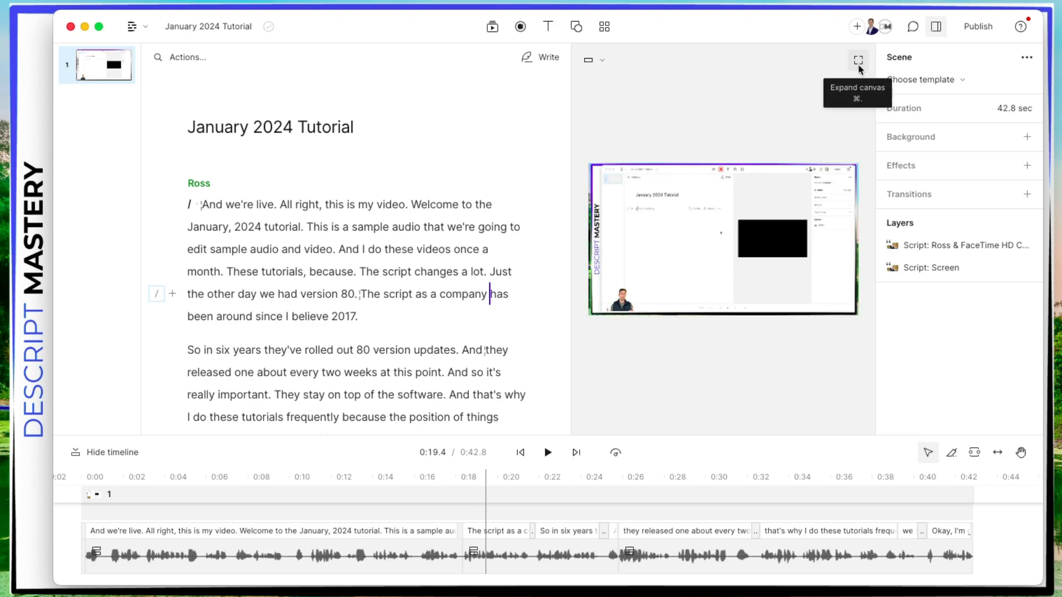
- In the expanded canvas, drag the bottom-left webcam overlay's corner outward to enlarge it
click(859, 62)
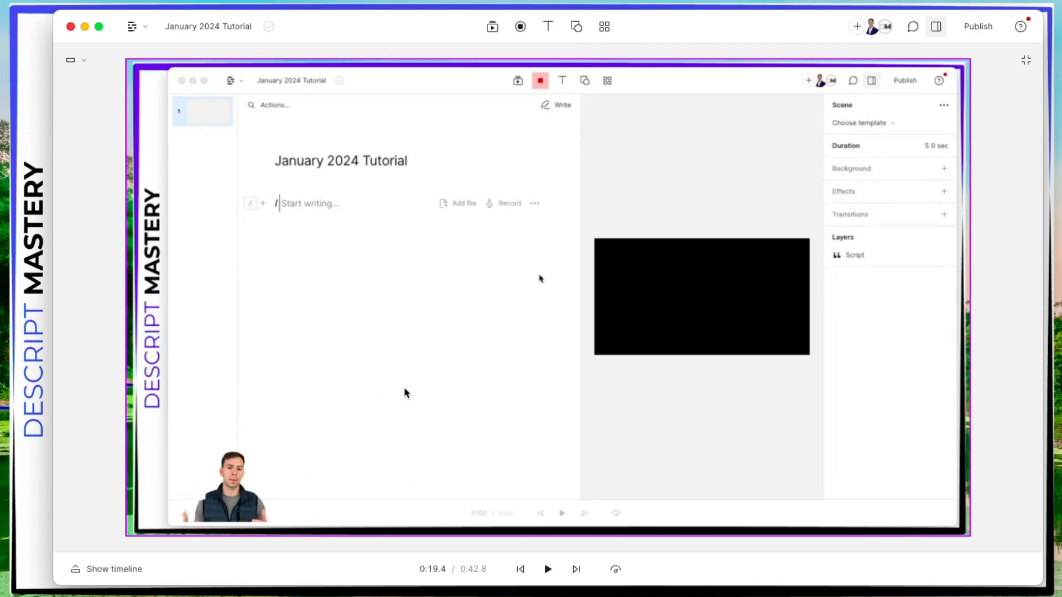
click(251, 513)
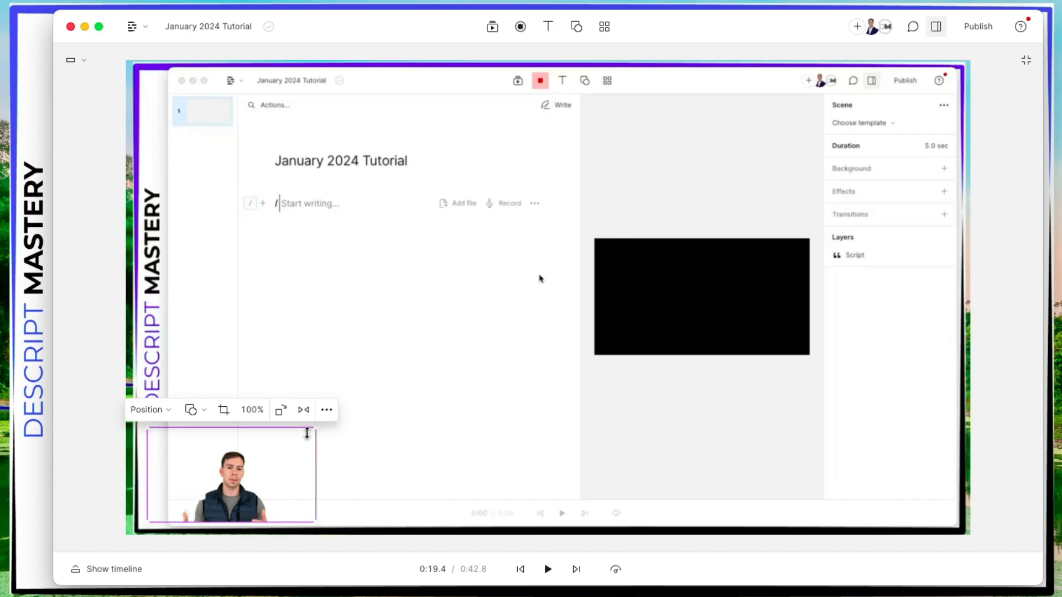
drag(311, 429, 481, 356)
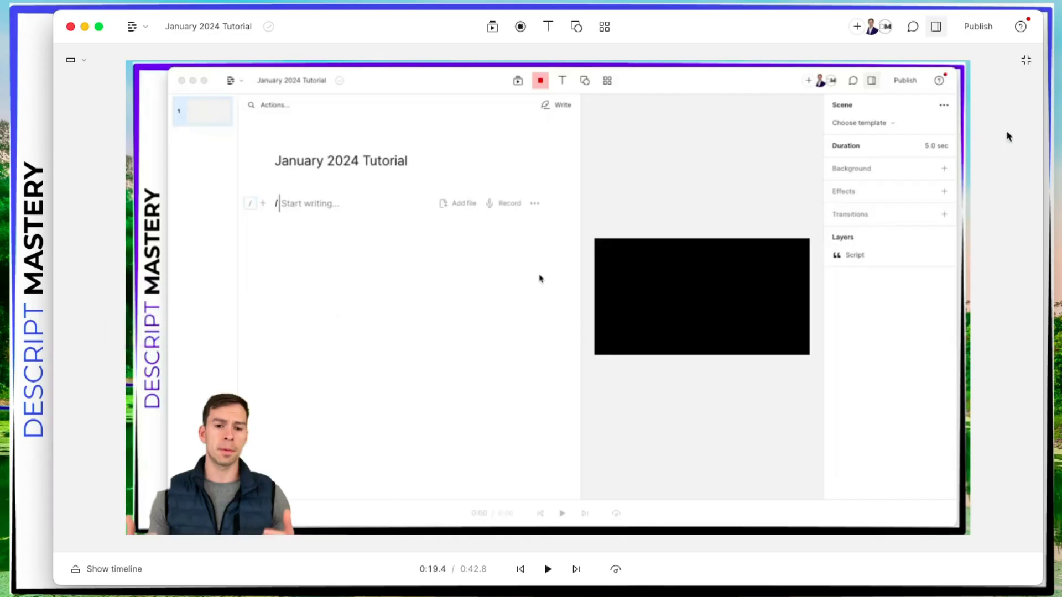
click(1026, 62)
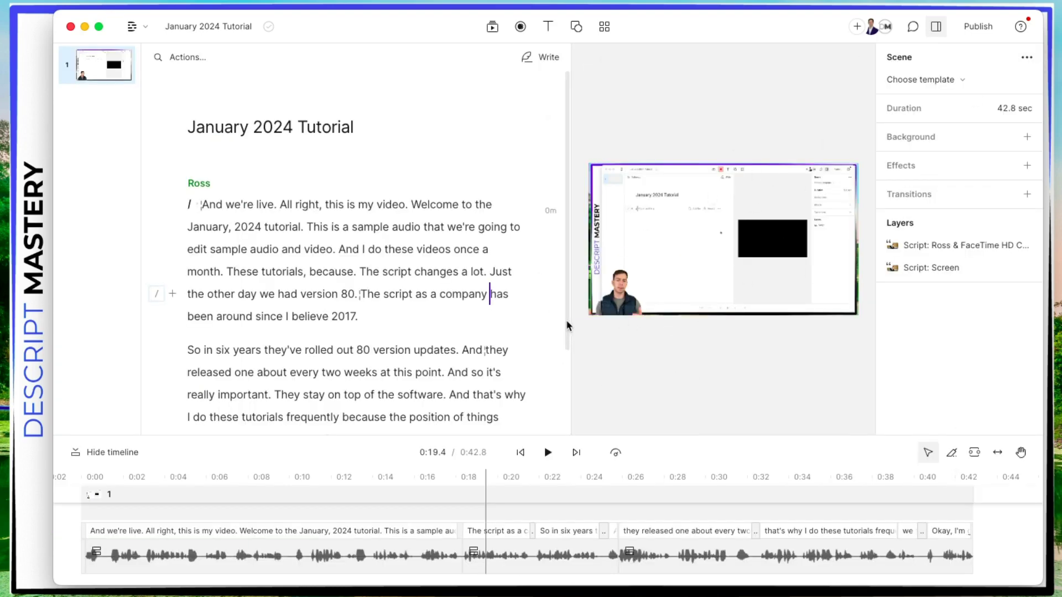
- Widen the script panel and thumbnail sidebar, then play the video's opening sentence from the start
drag(566, 326, 621, 301)
drag(142, 299, 257, 305)
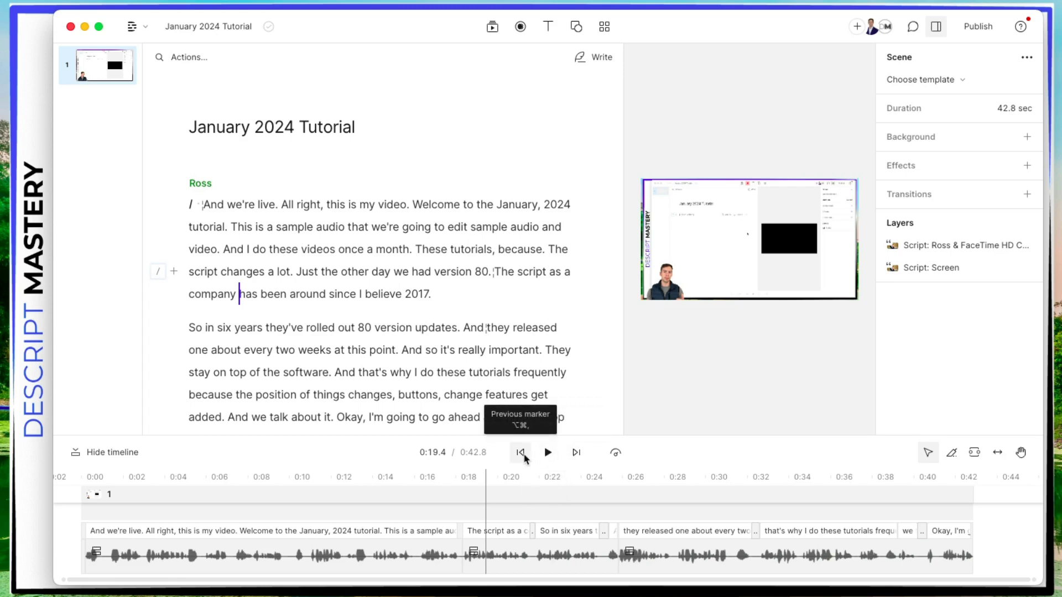
click(527, 458)
click(546, 456)
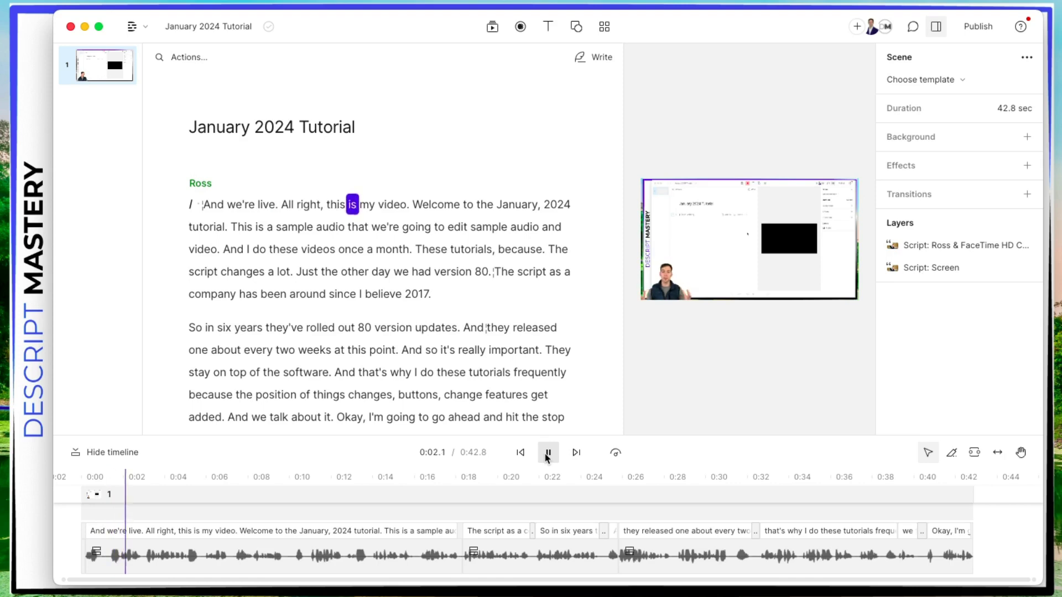
click(547, 453)
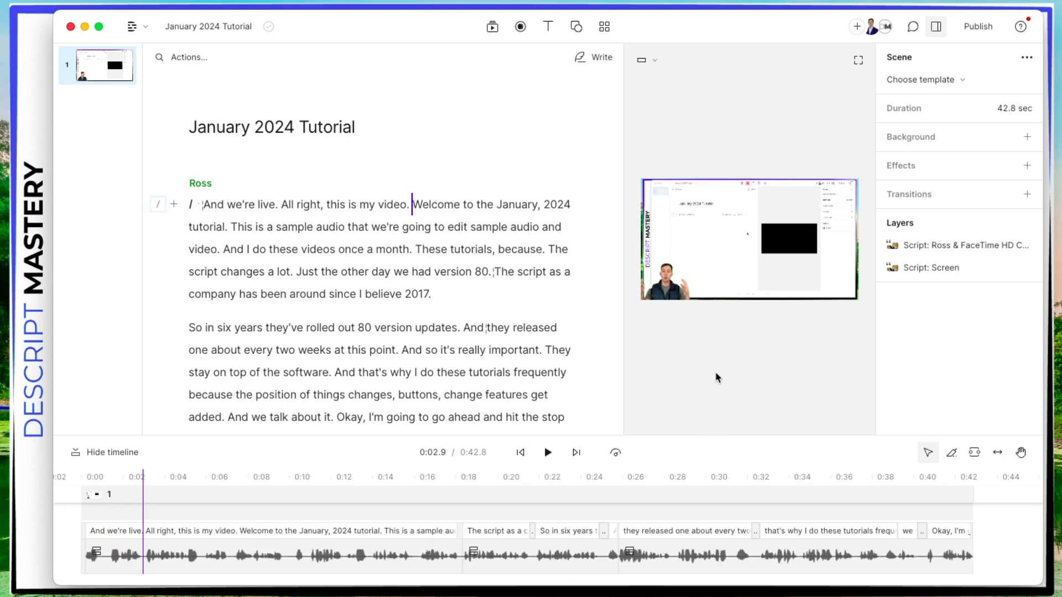
- Set the face-cam layer's Studio Sound intensity to 85%
click(660, 282)
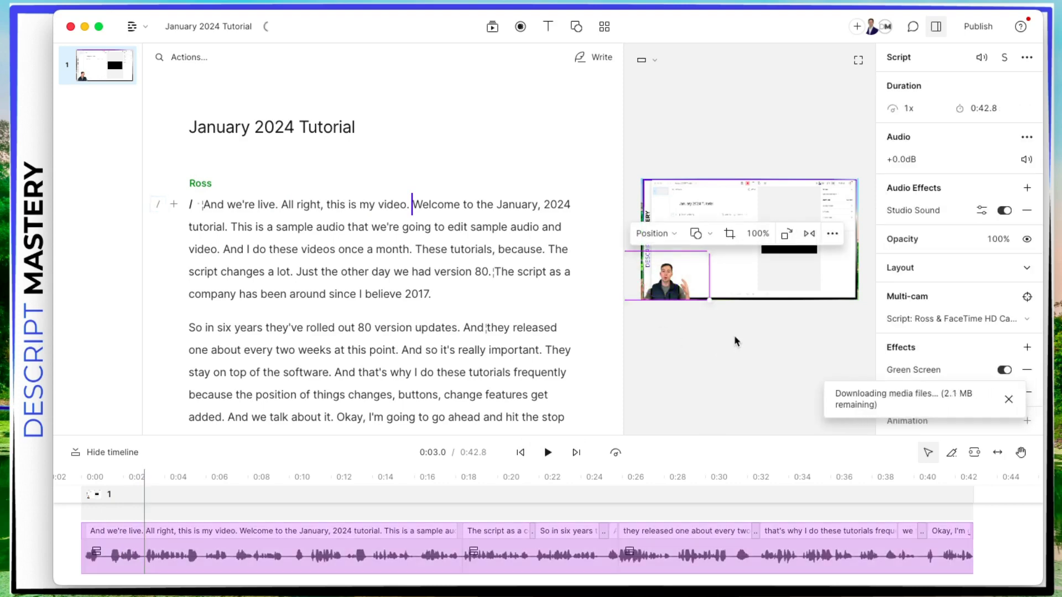
click(981, 212)
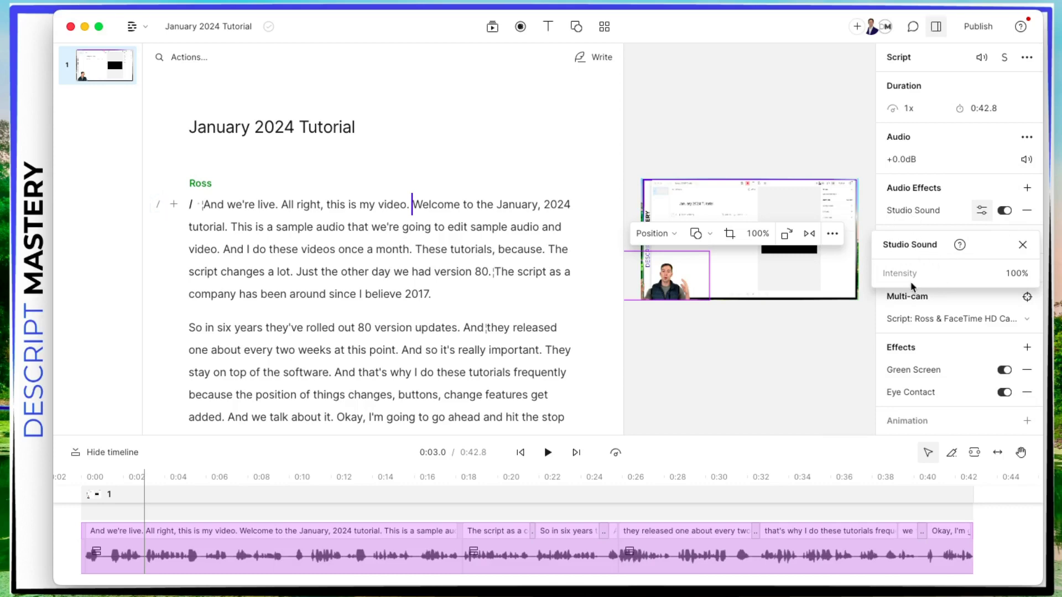
click(992, 278)
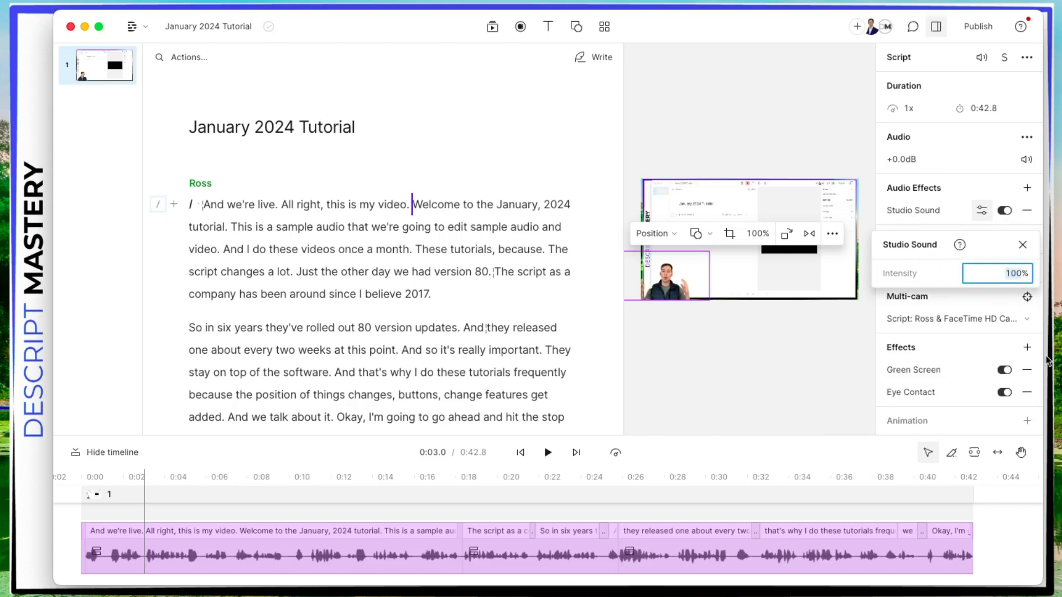
text(85)
click(948, 278)
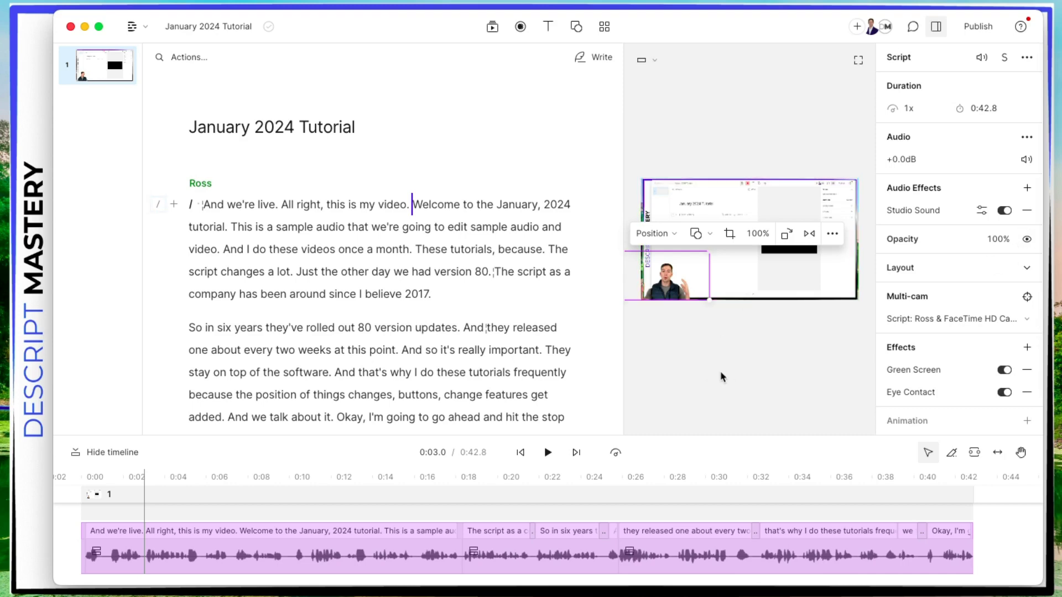
- Add a Compressor audio effect with the Classic Voiceover preset and play back to hear it
click(1027, 188)
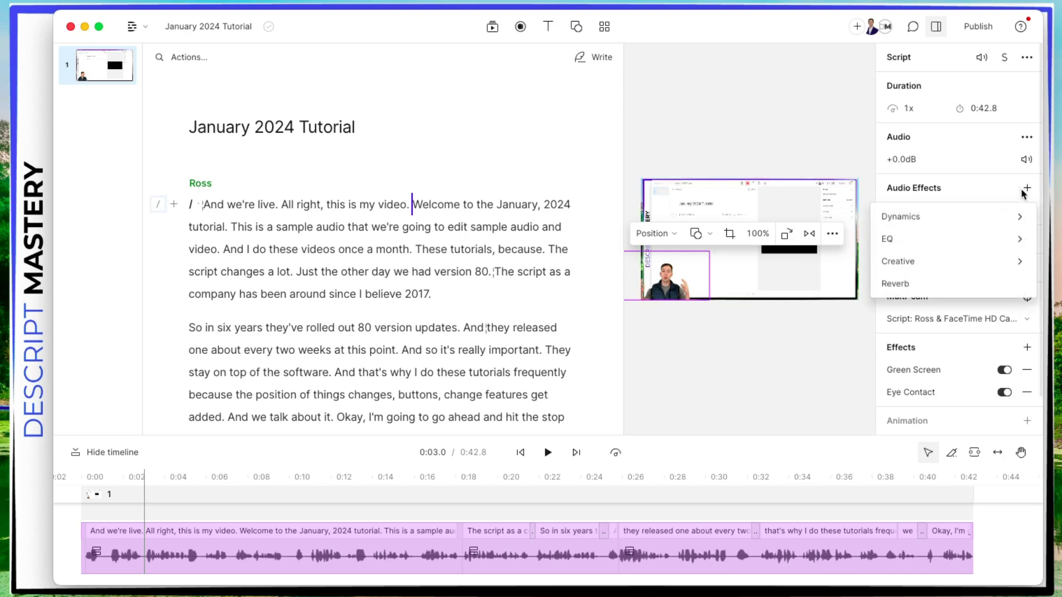
mouse_move(983, 214)
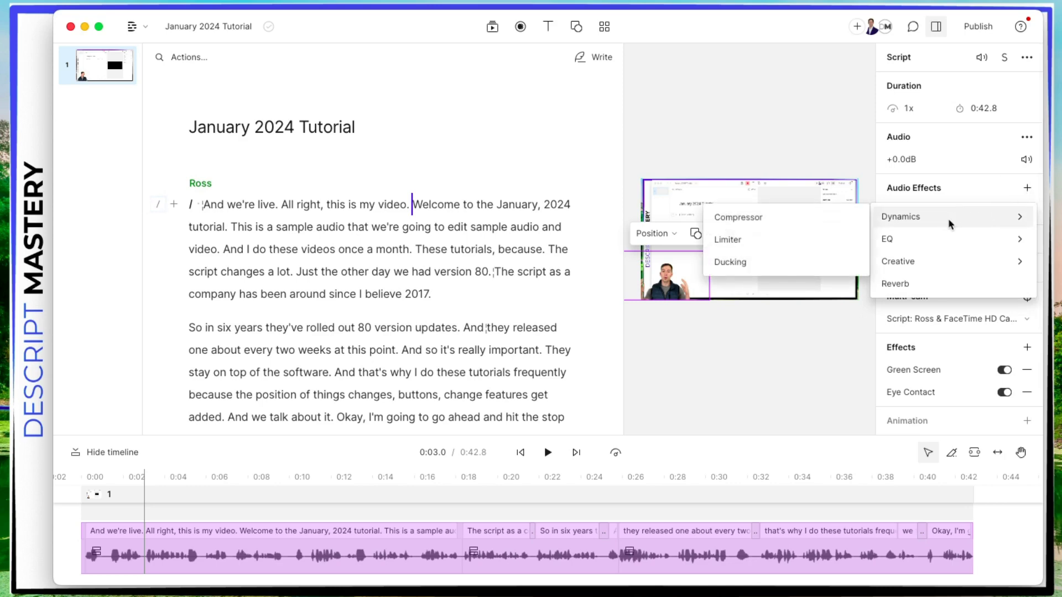
click(817, 222)
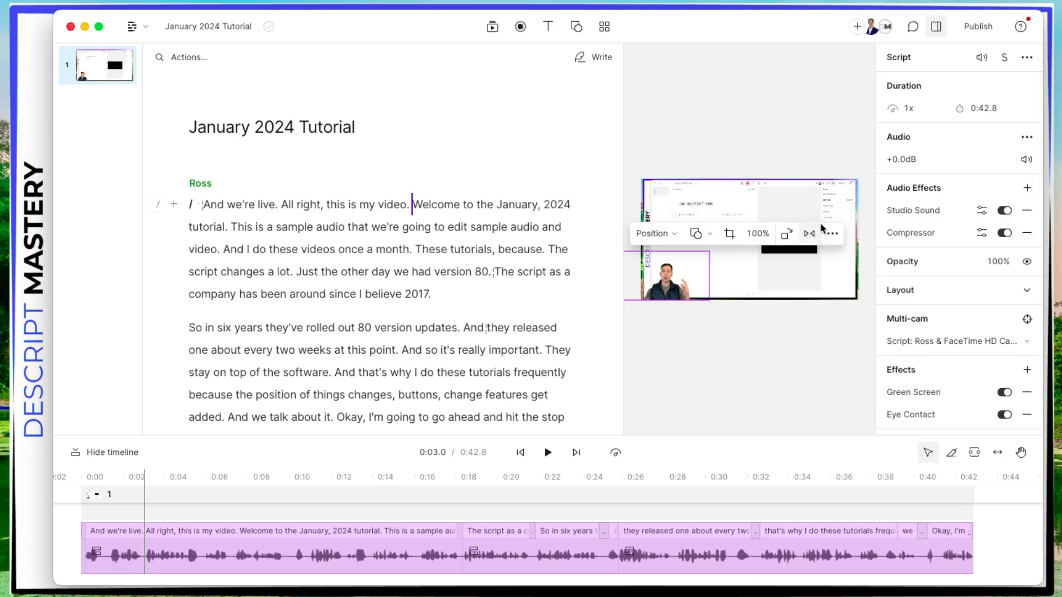
click(978, 235)
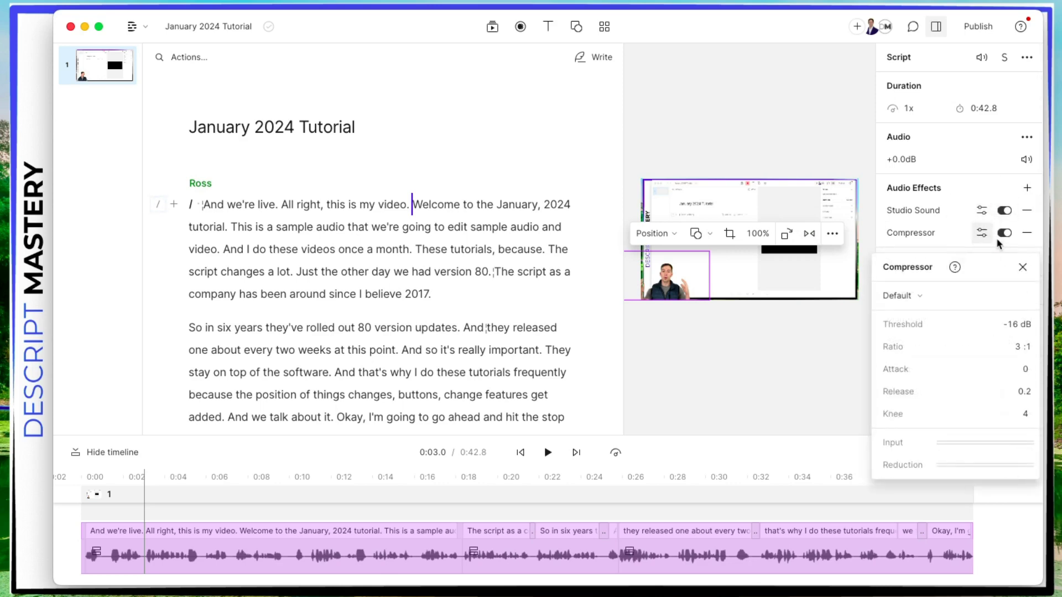
click(919, 296)
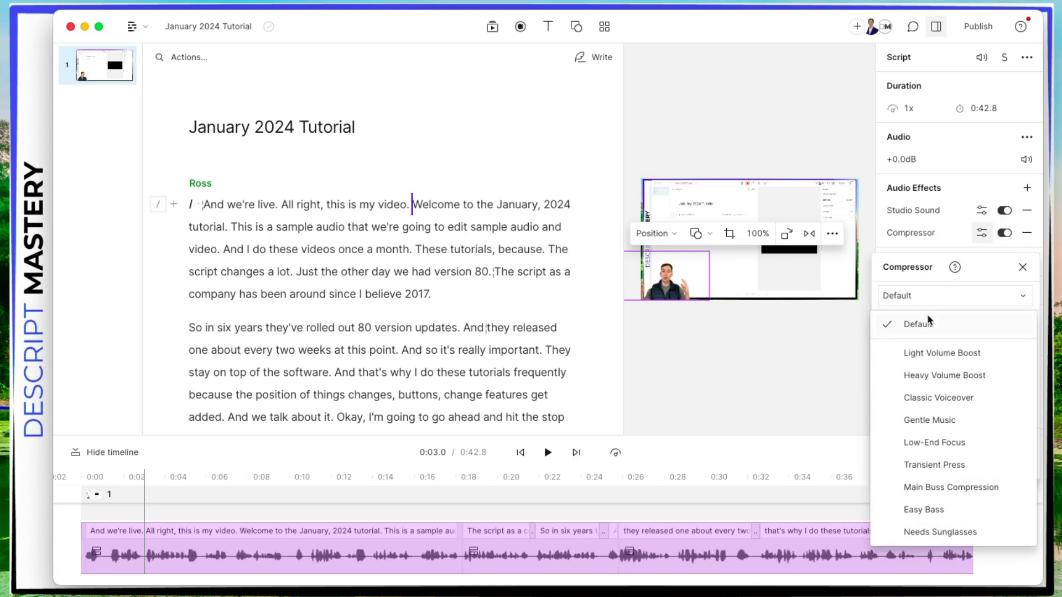
click(929, 401)
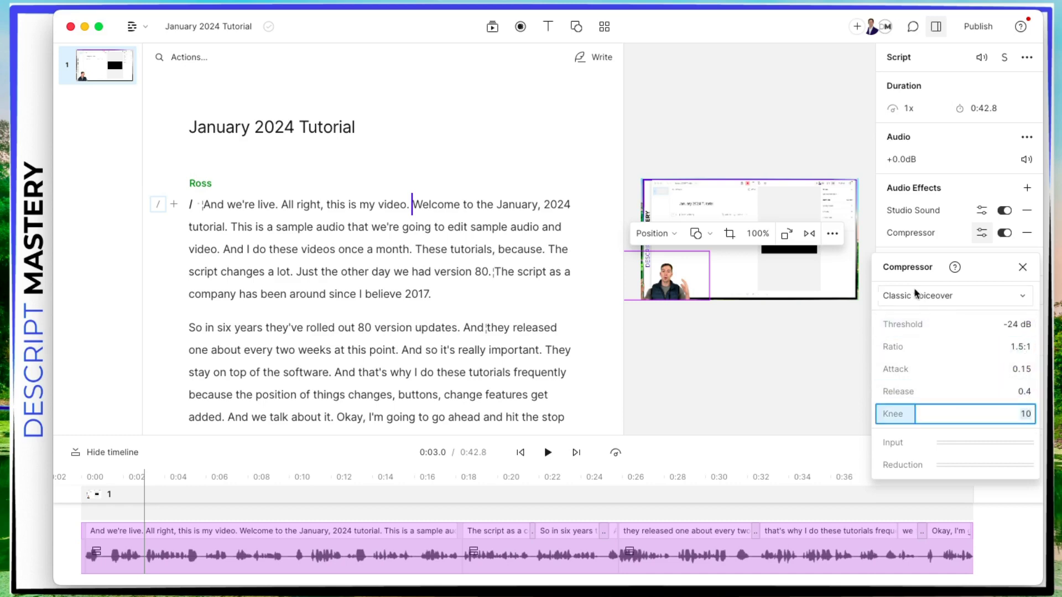
click(1022, 267)
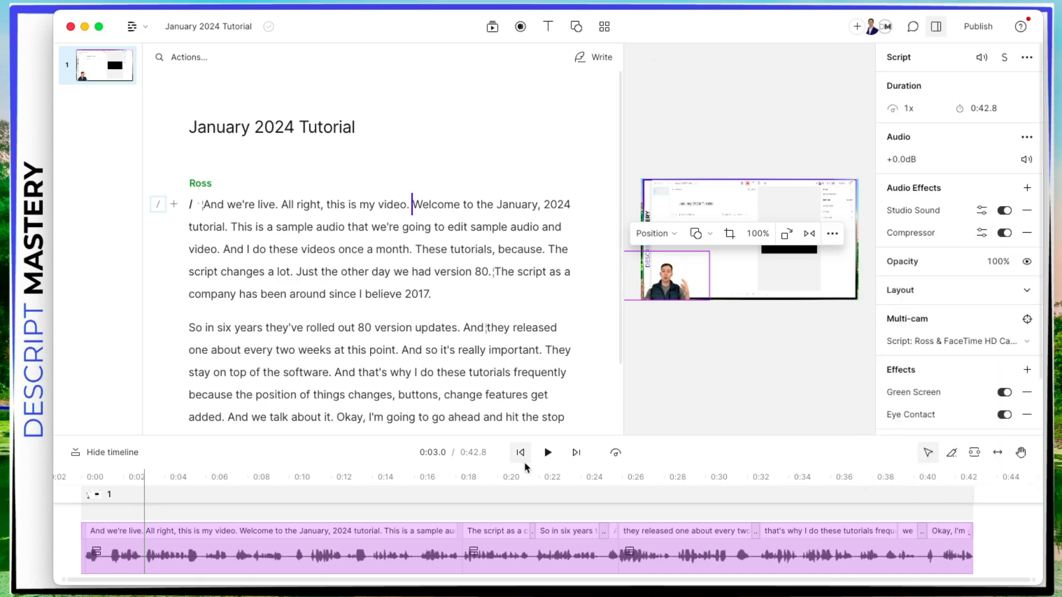
click(547, 453)
click(547, 453)
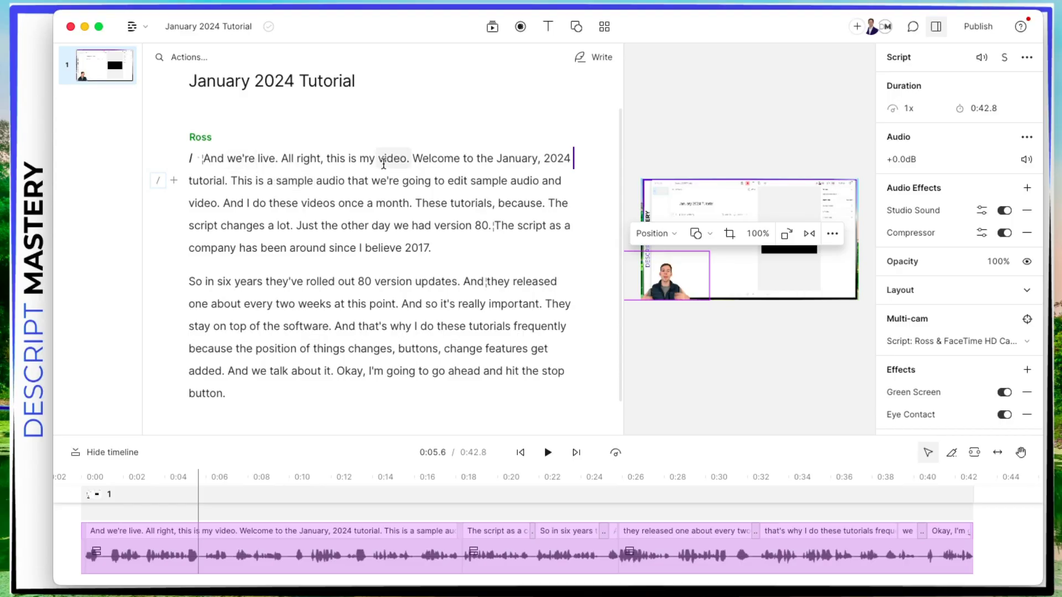
- Select and delete the opening sentence, then undo the deletion to restore it
key(Up)
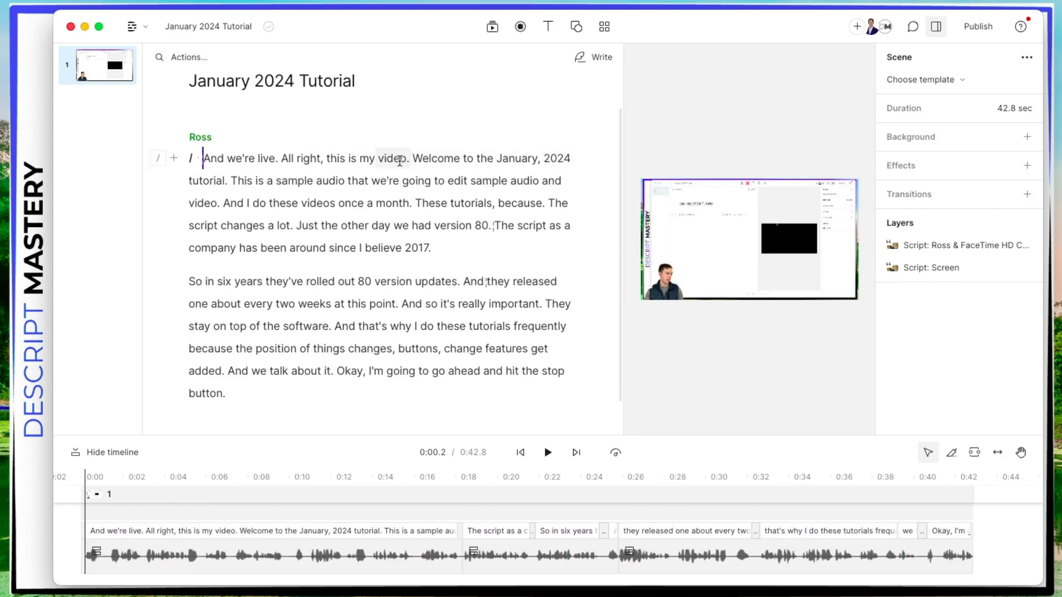
drag(409, 159, 196, 155)
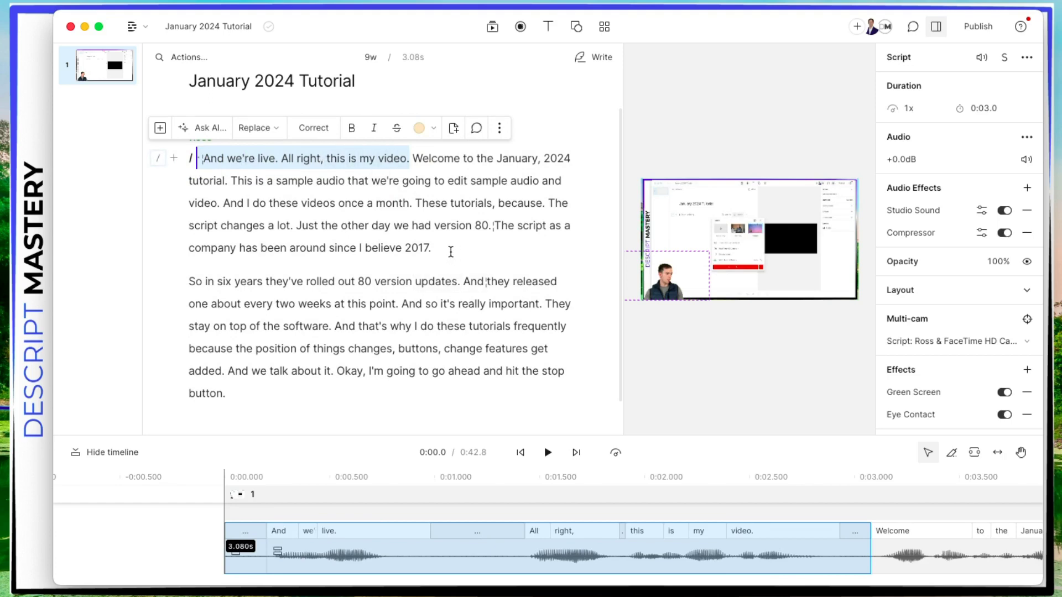
key(BackSpace)
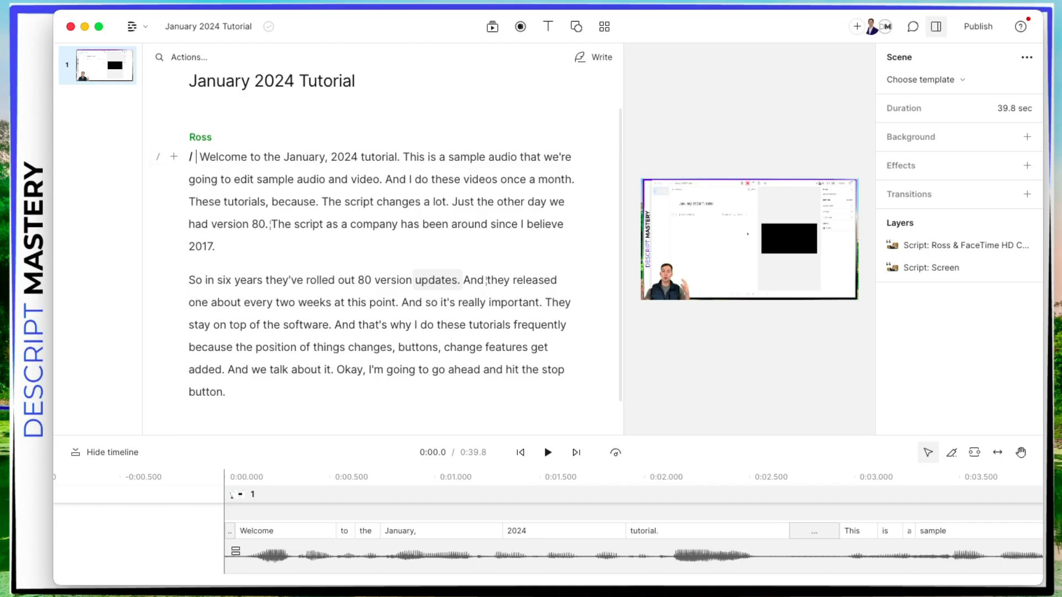
key(super+z)
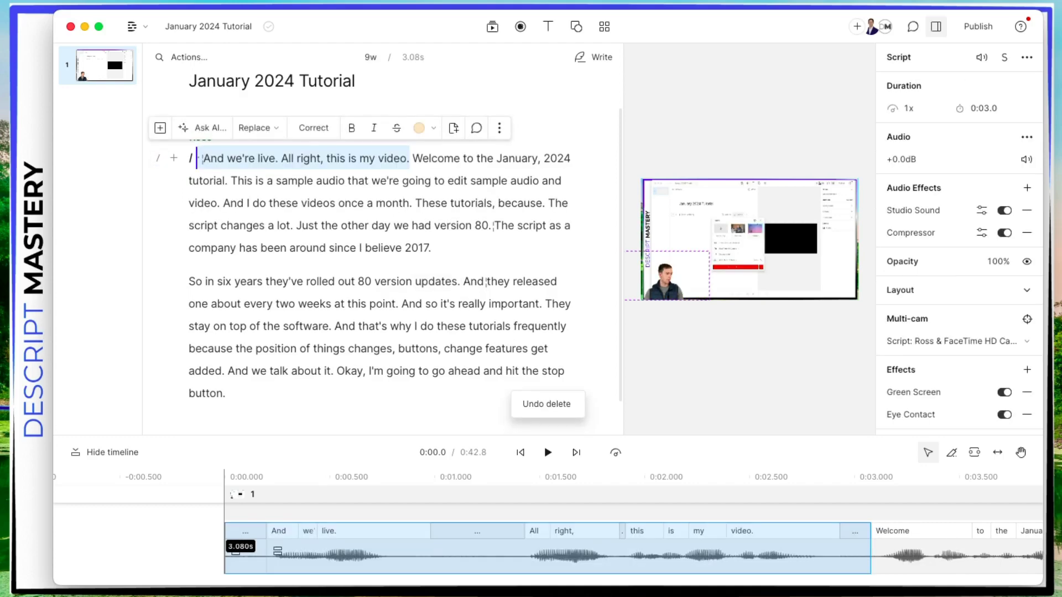
- Mark the restored line "And we're live. All right, this is my video." as ignored
click(273, 133)
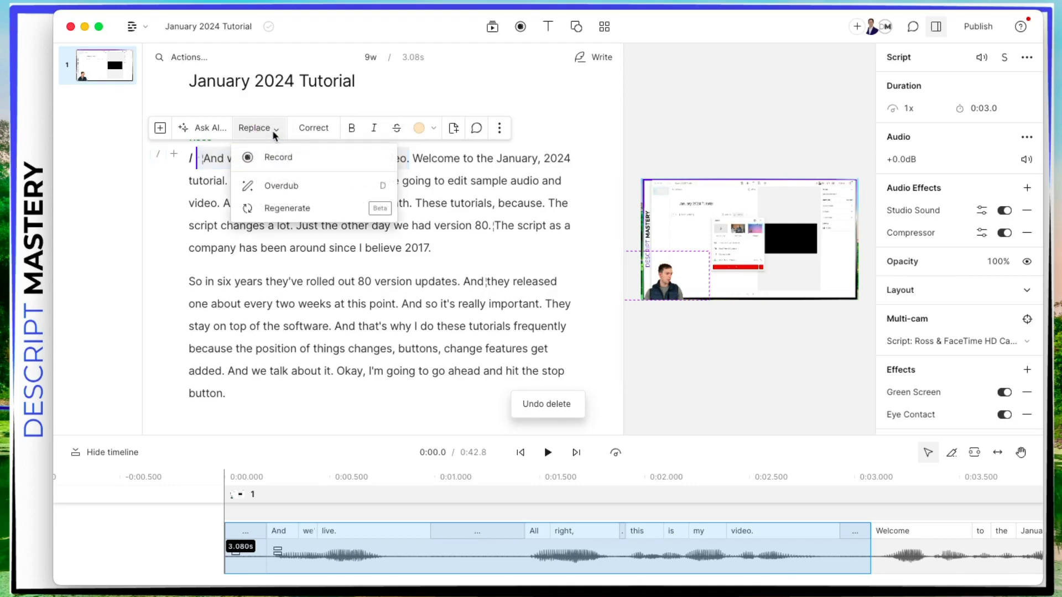
click(274, 131)
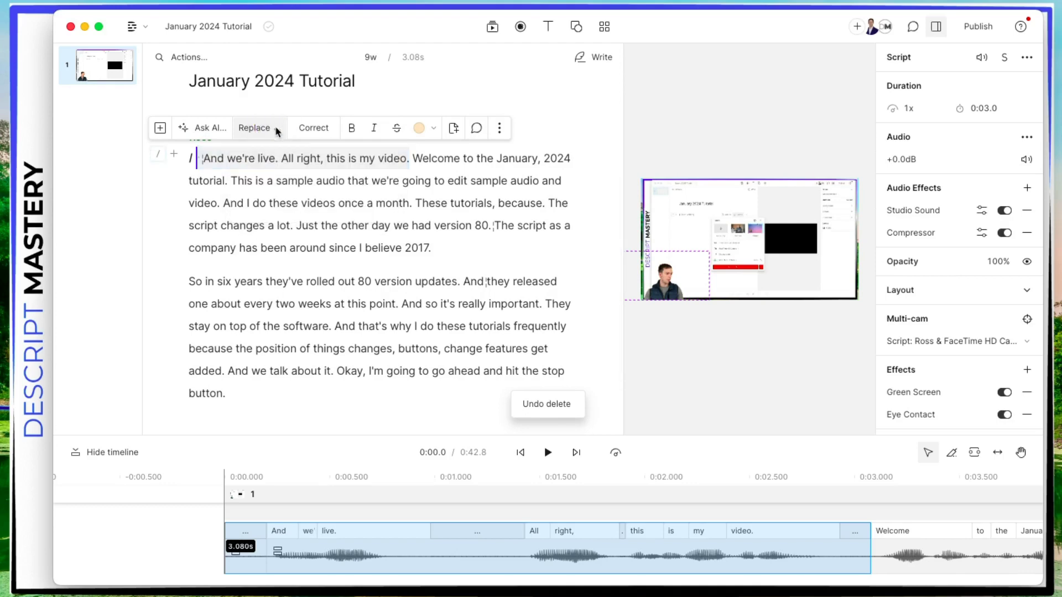
click(396, 129)
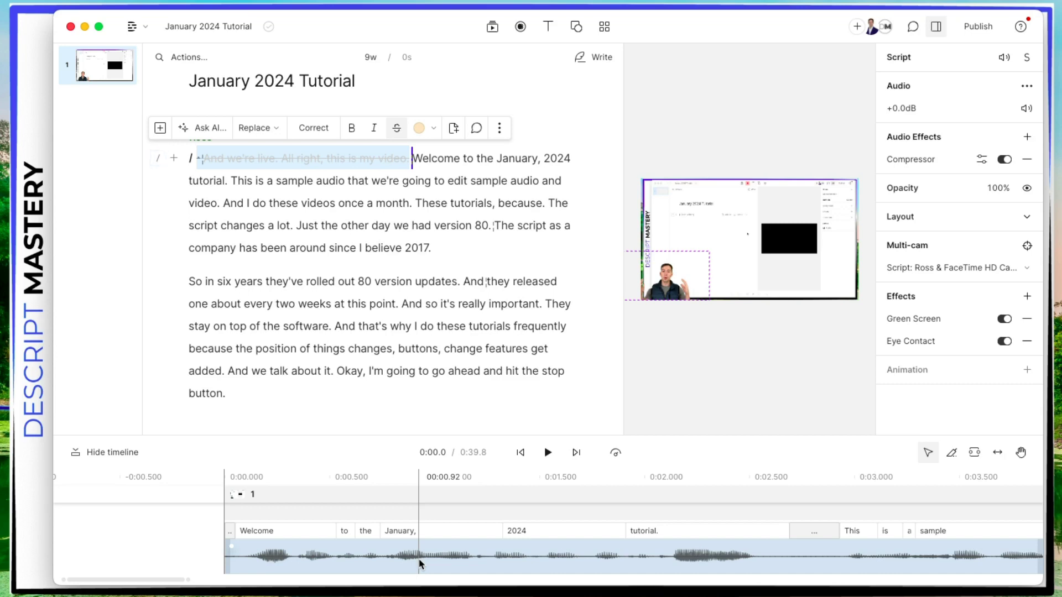
- Play the edit from the beginning to find where the first sentence ends
click(519, 453)
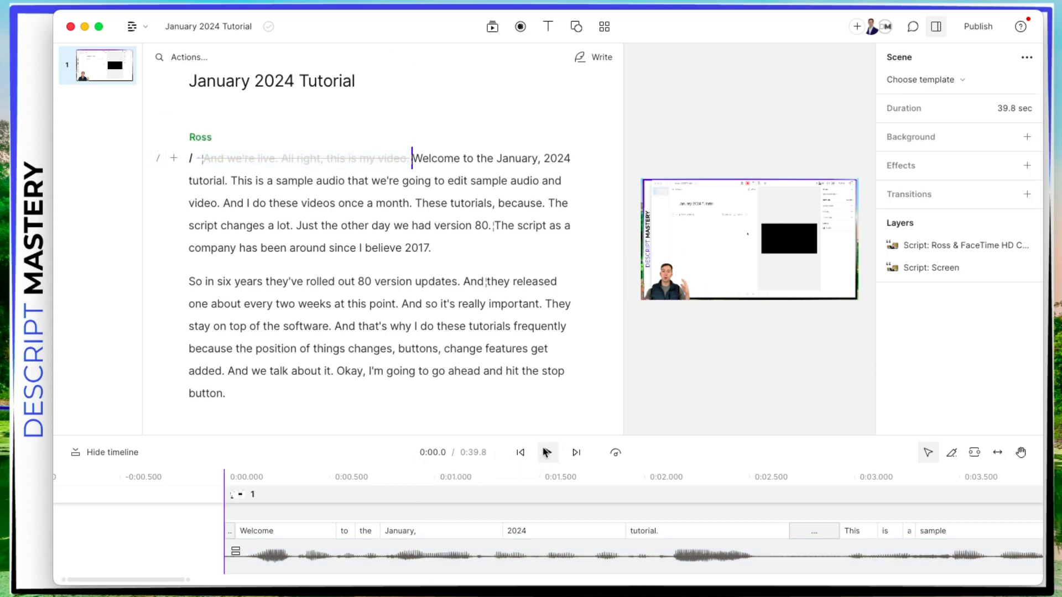
click(547, 453)
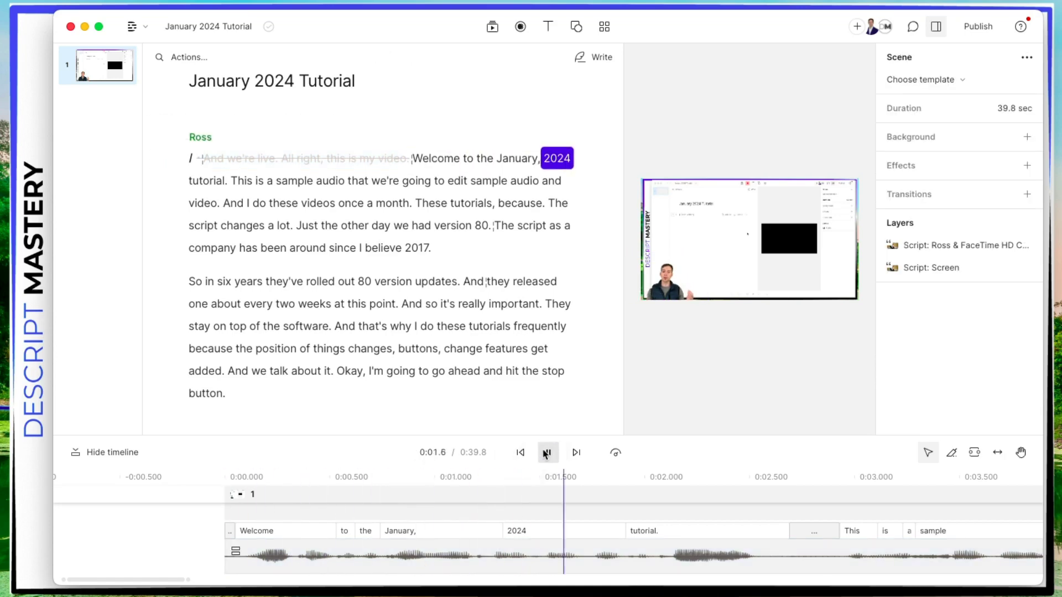
click(546, 452)
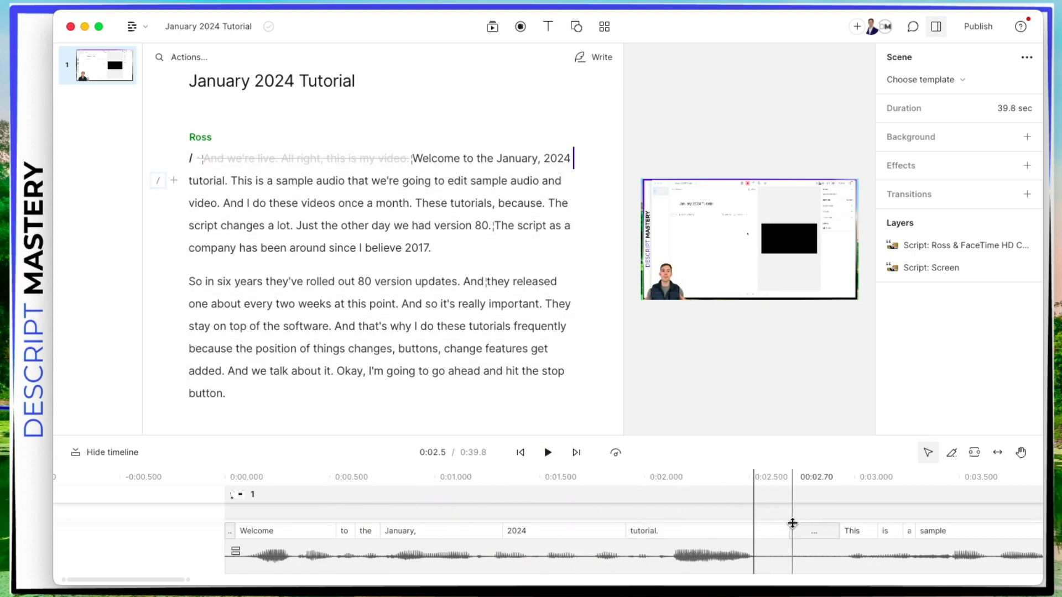
- Place the playhead in the gap before "This" and insert a scene break with /
click(813, 517)
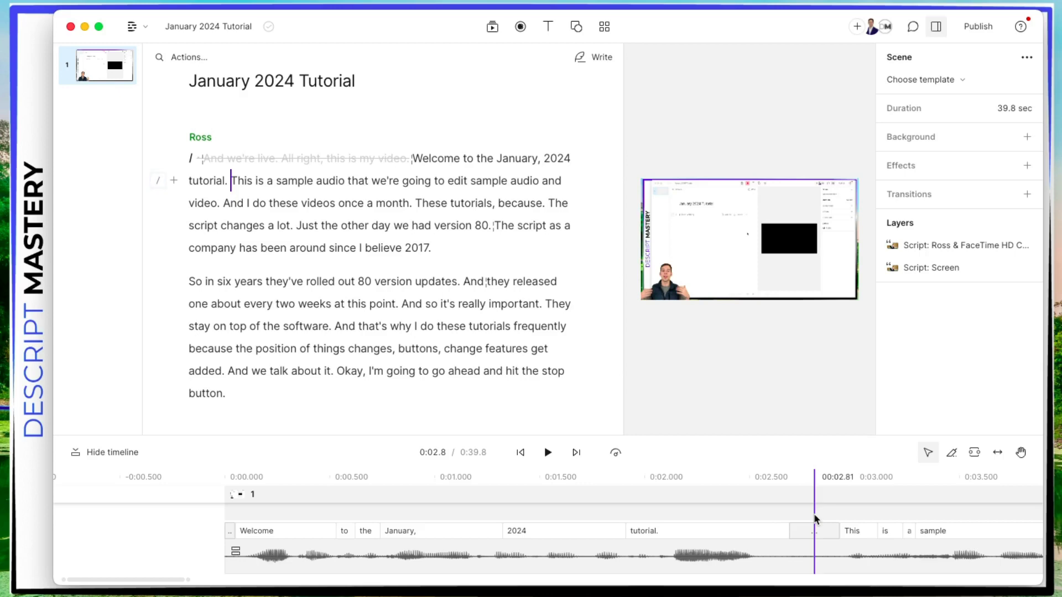
click(789, 508)
click(844, 508)
click(809, 508)
click(796, 507)
click(841, 508)
click(824, 507)
click(816, 509)
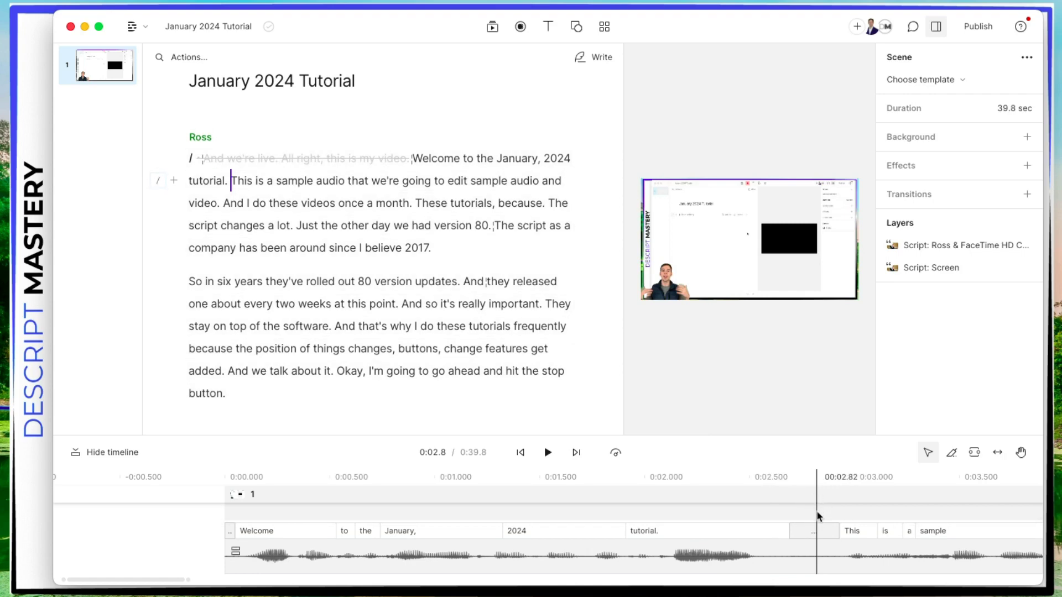
text(/)
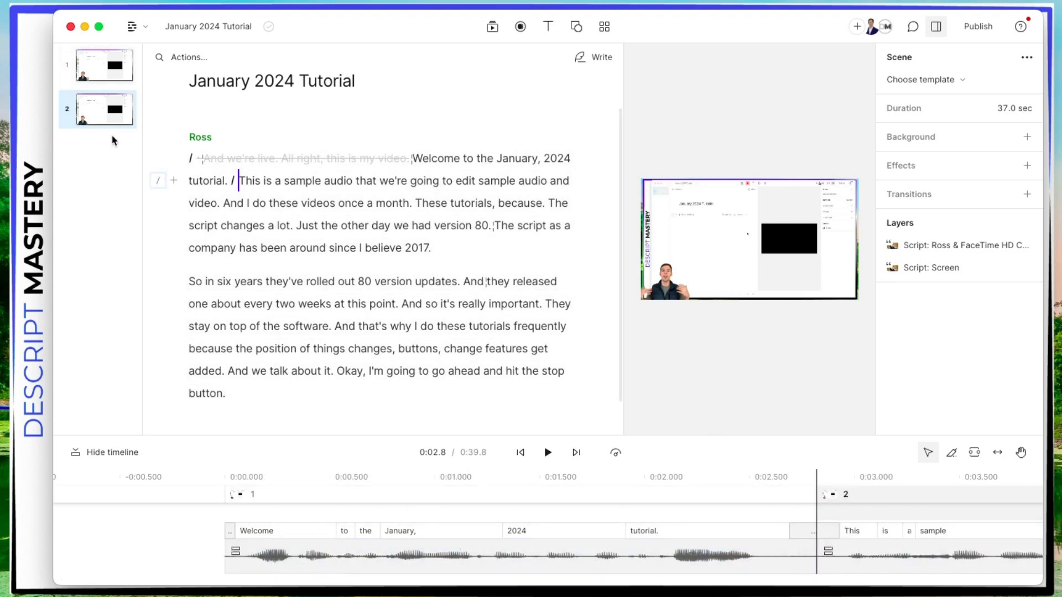
- Resize the first scene's webcam layer so the presenter covers most of the frame
click(110, 81)
click(106, 116)
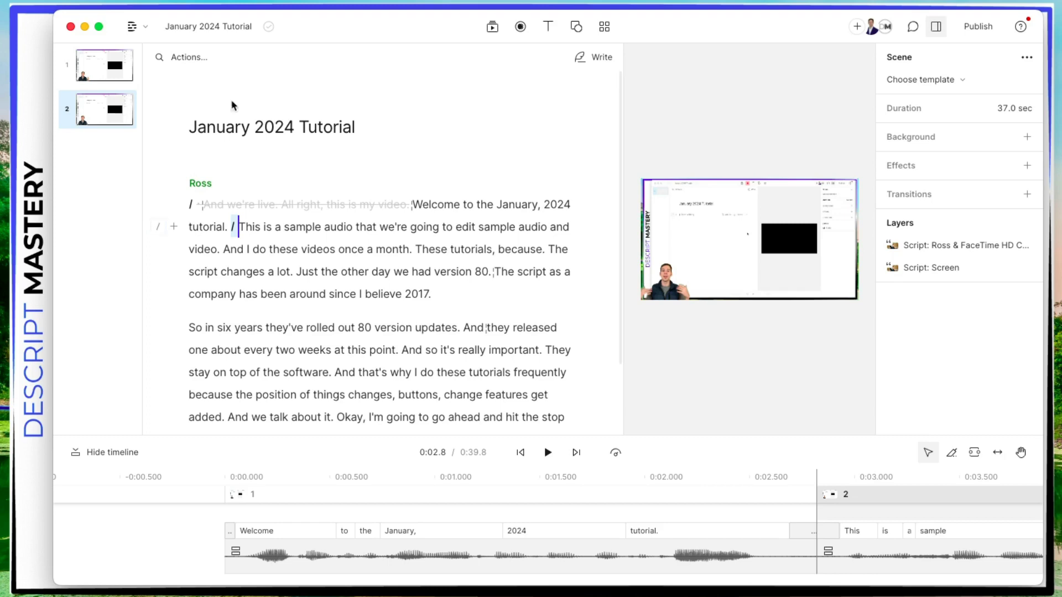
click(688, 567)
click(719, 236)
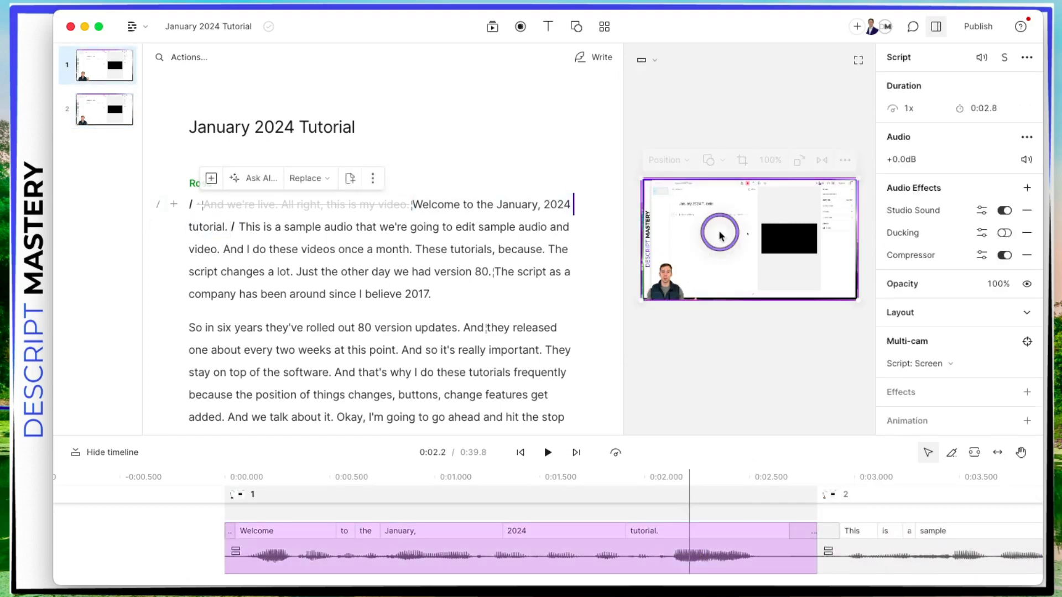
click(706, 255)
drag(707, 255, 828, 195)
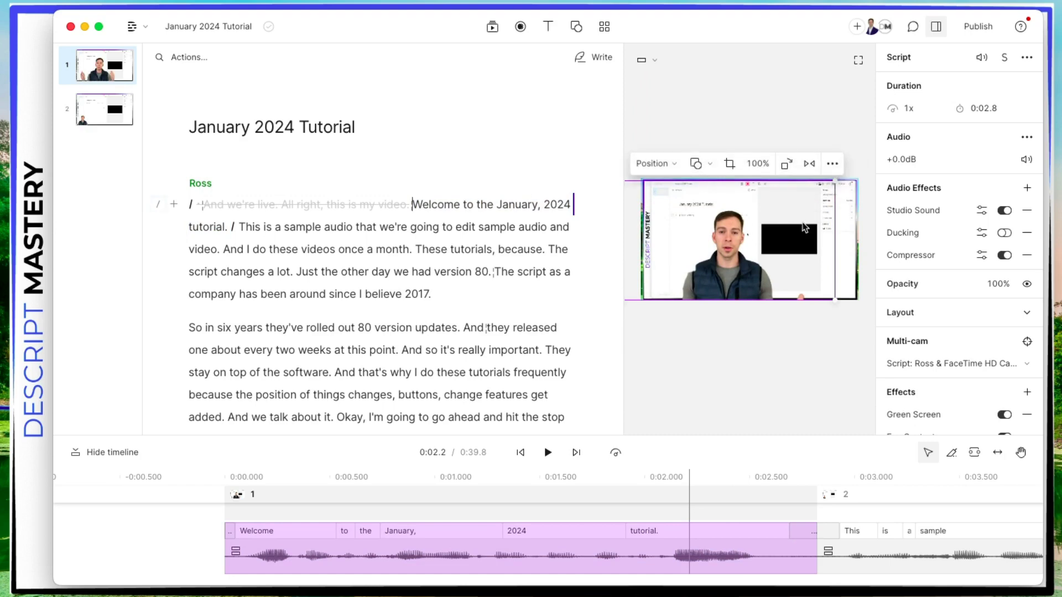
click(861, 565)
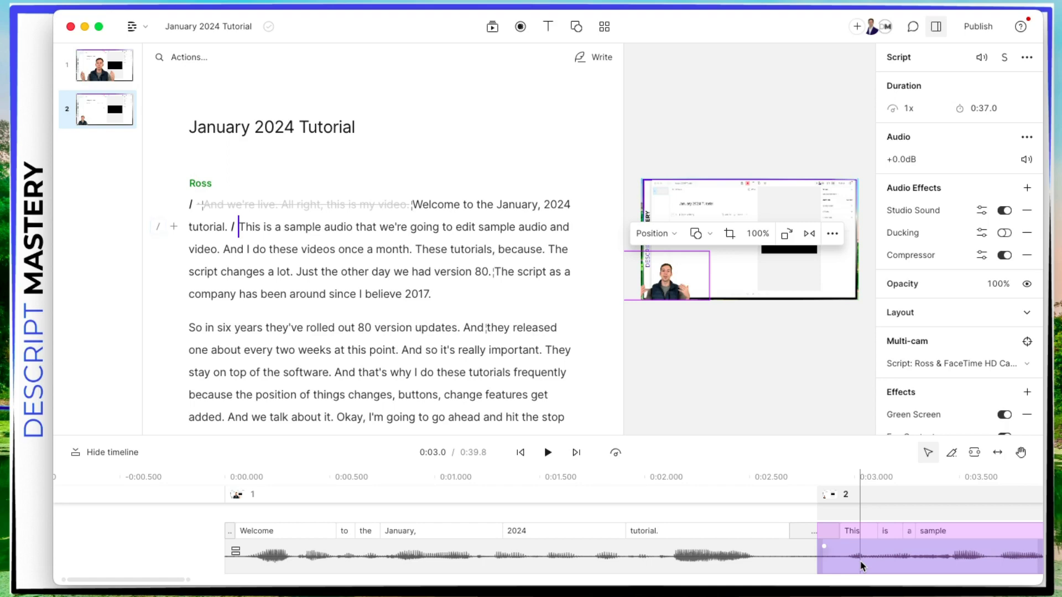
click(670, 558)
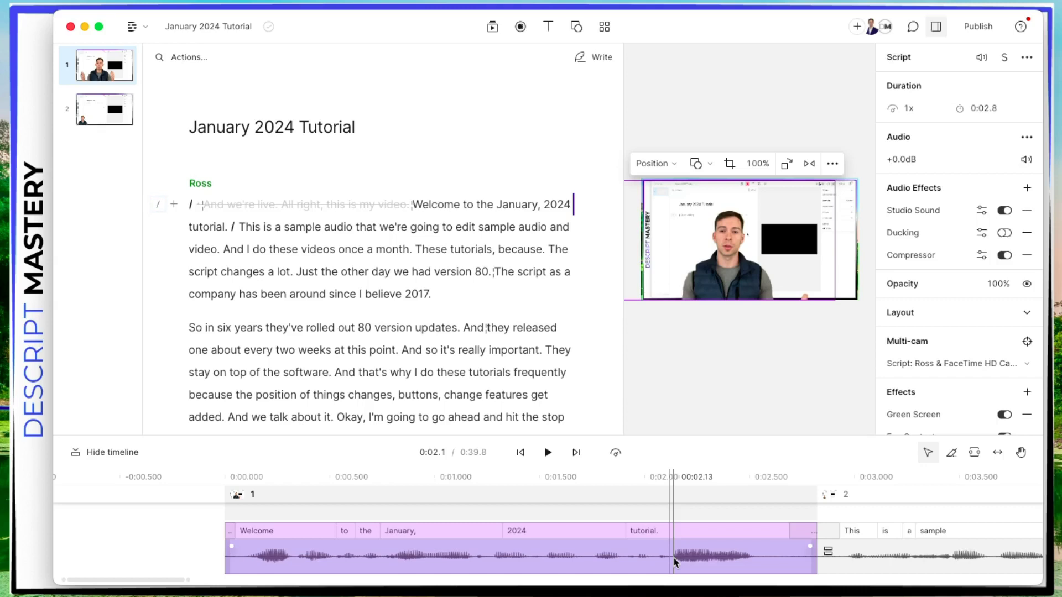
- Add a centred title layer to the first scene in Manrope Extra Bold
click(543, 32)
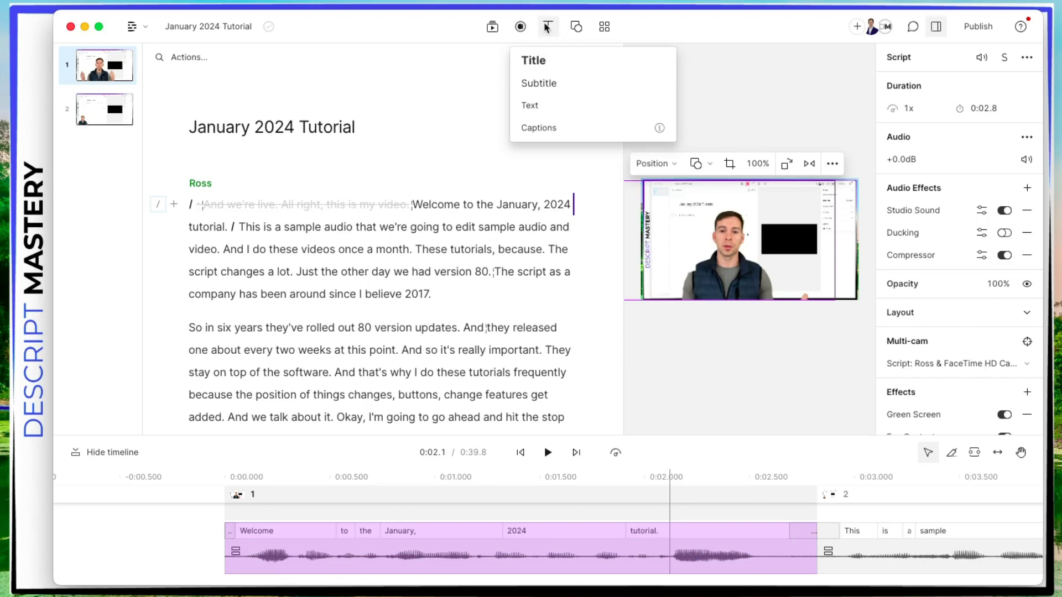
click(533, 60)
double_click(742, 242)
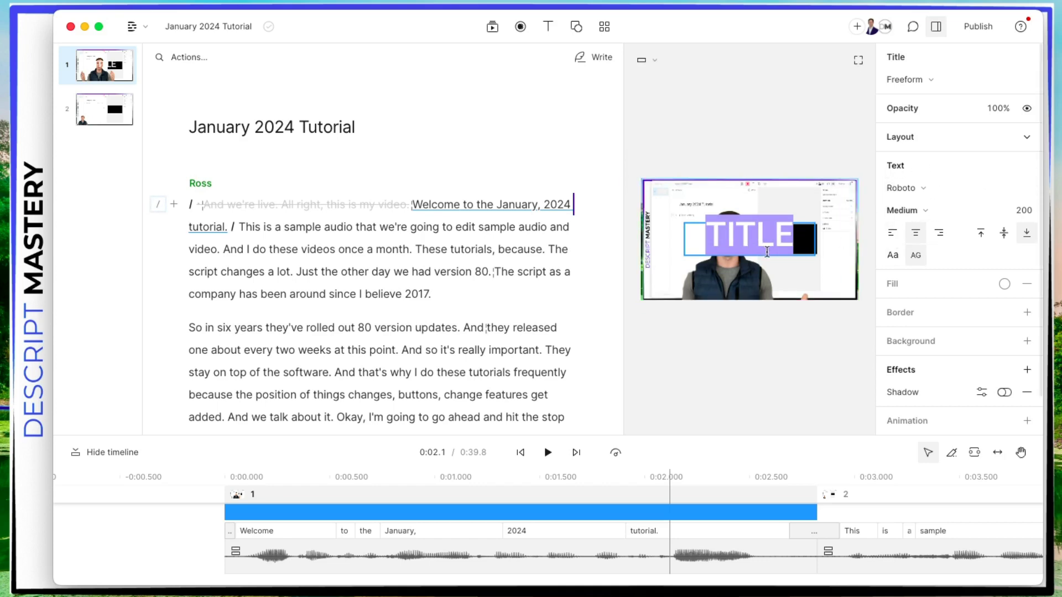
click(943, 191)
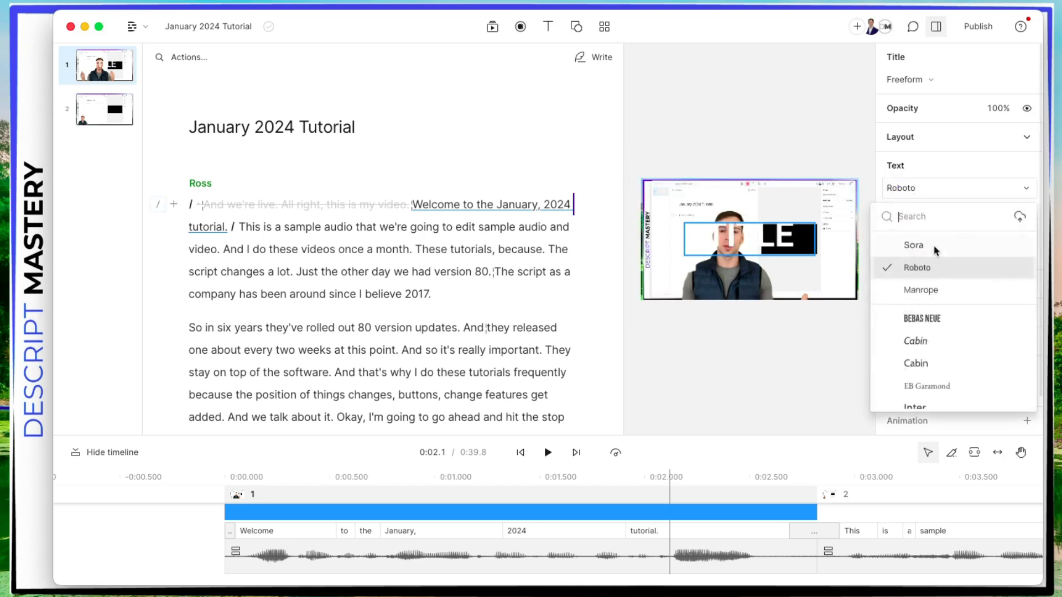
click(924, 291)
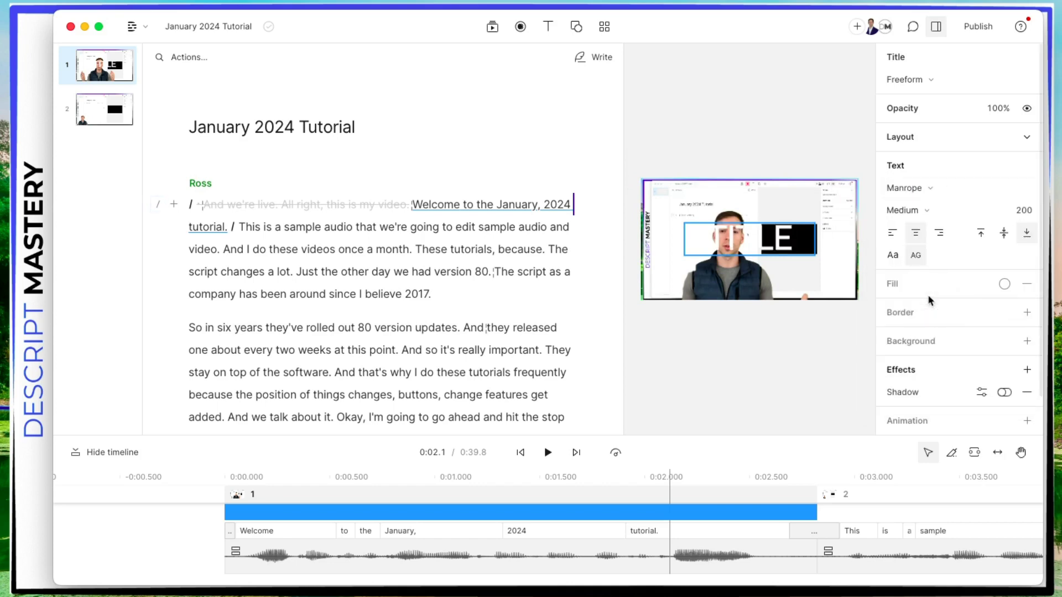
click(925, 209)
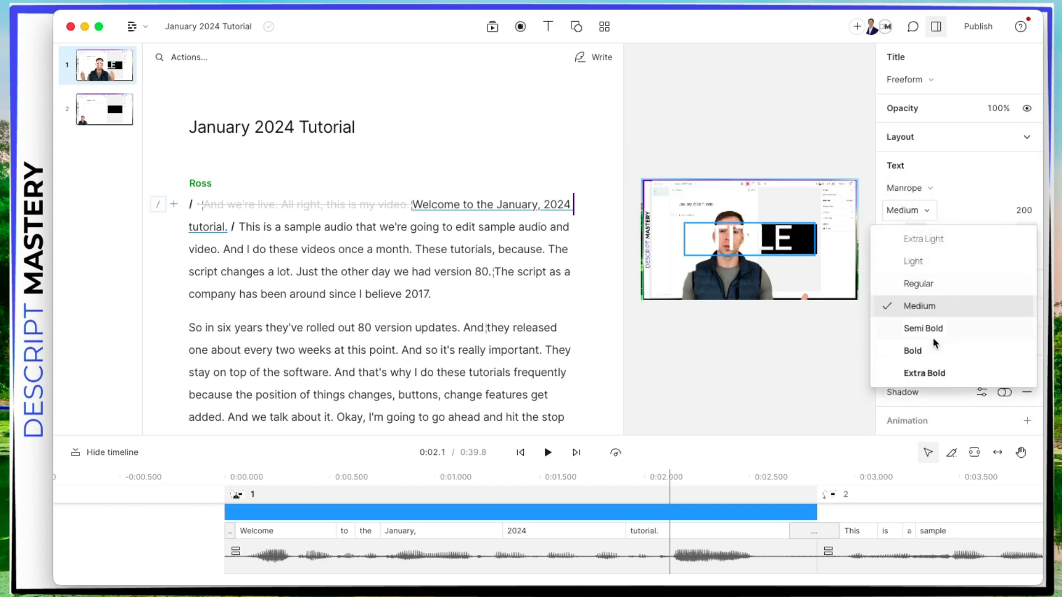
click(934, 374)
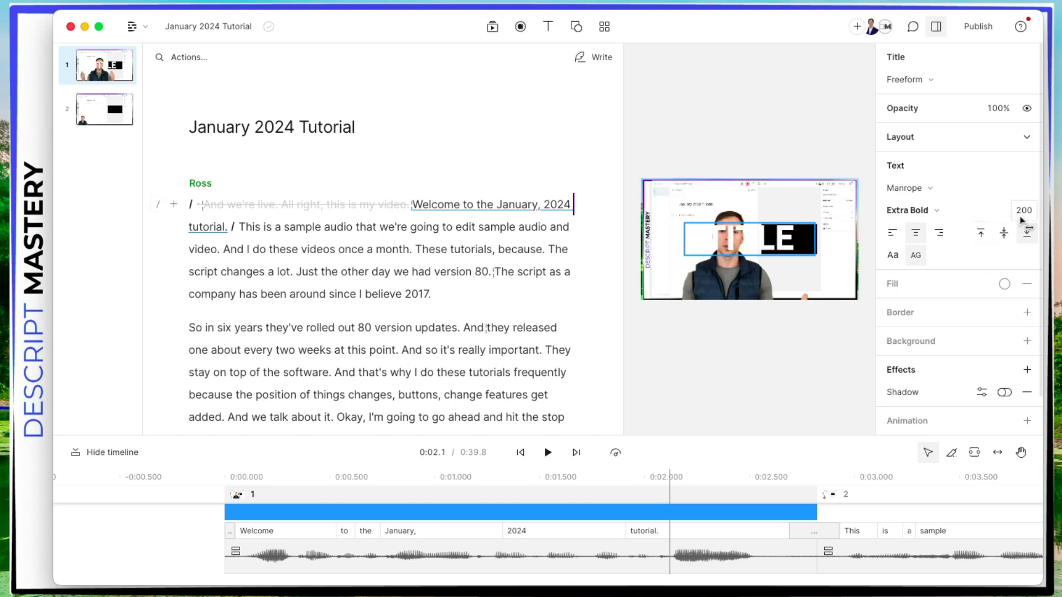
click(893, 232)
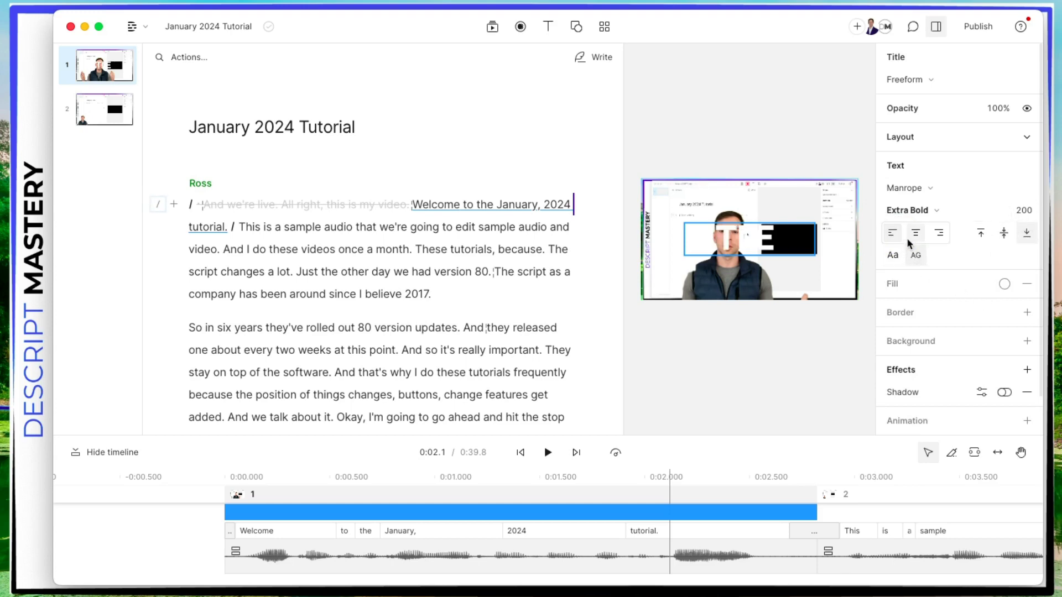
click(915, 235)
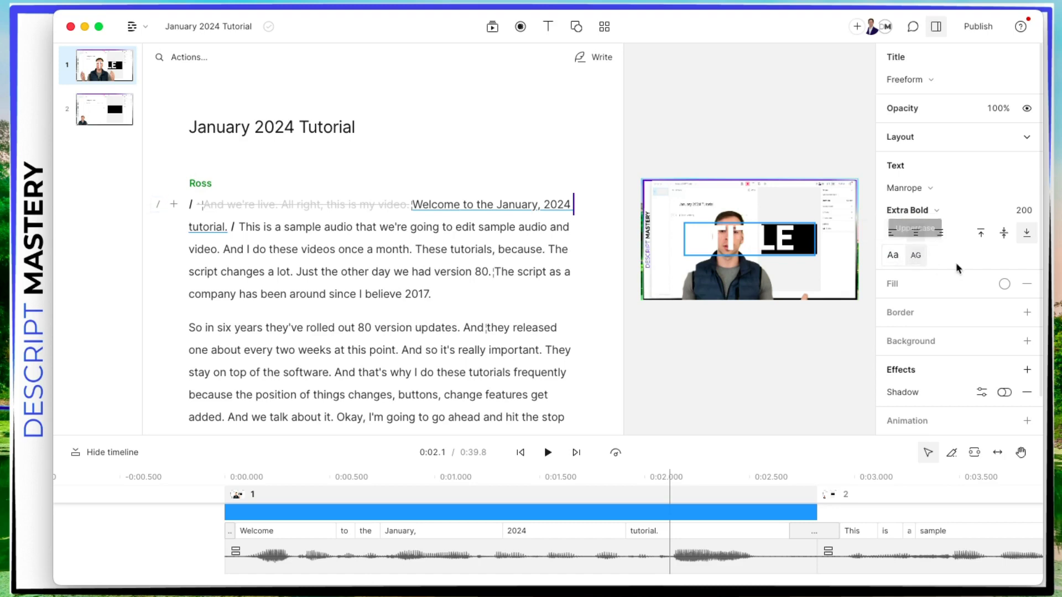
- Give the title a purple fill and move it up to the top centre
scroll(996, 318, down, 1)
click(1006, 258)
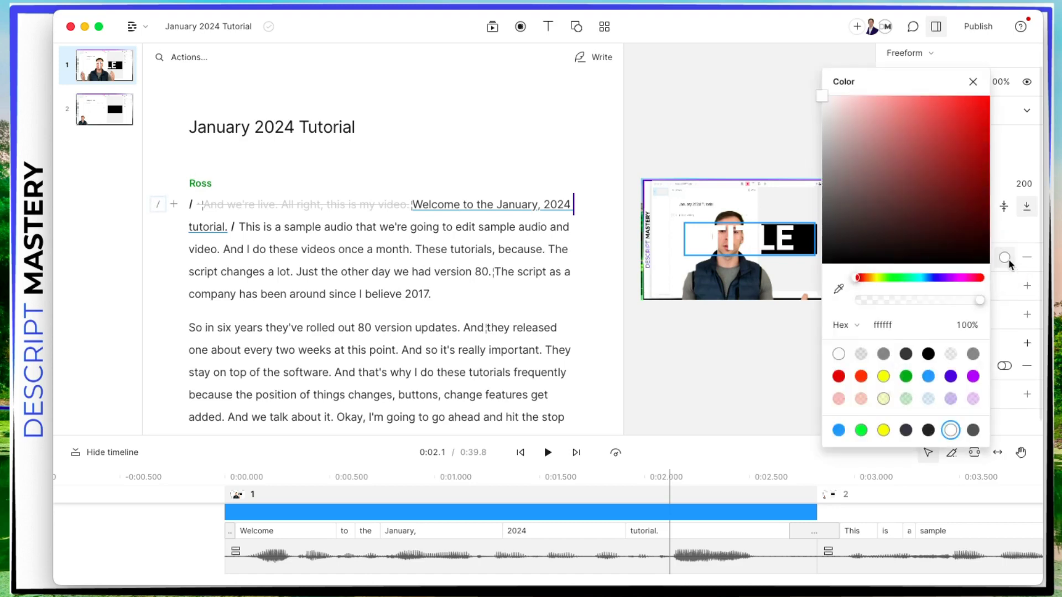
click(950, 376)
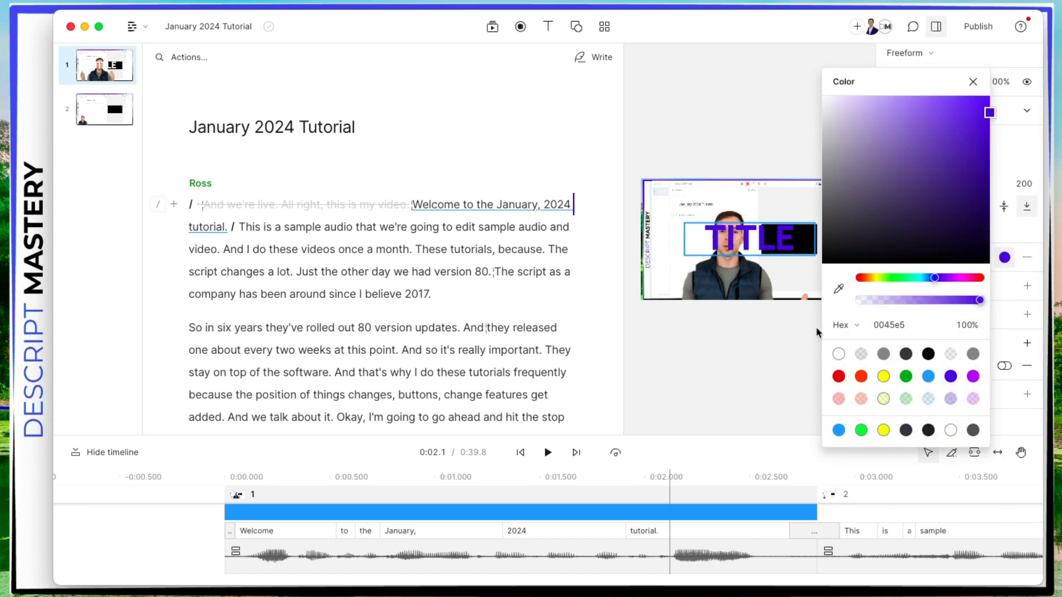
click(750, 333)
drag(777, 244, 773, 202)
- Change the title text to "January 2024 tutorial" at font size 85
double_click(767, 197)
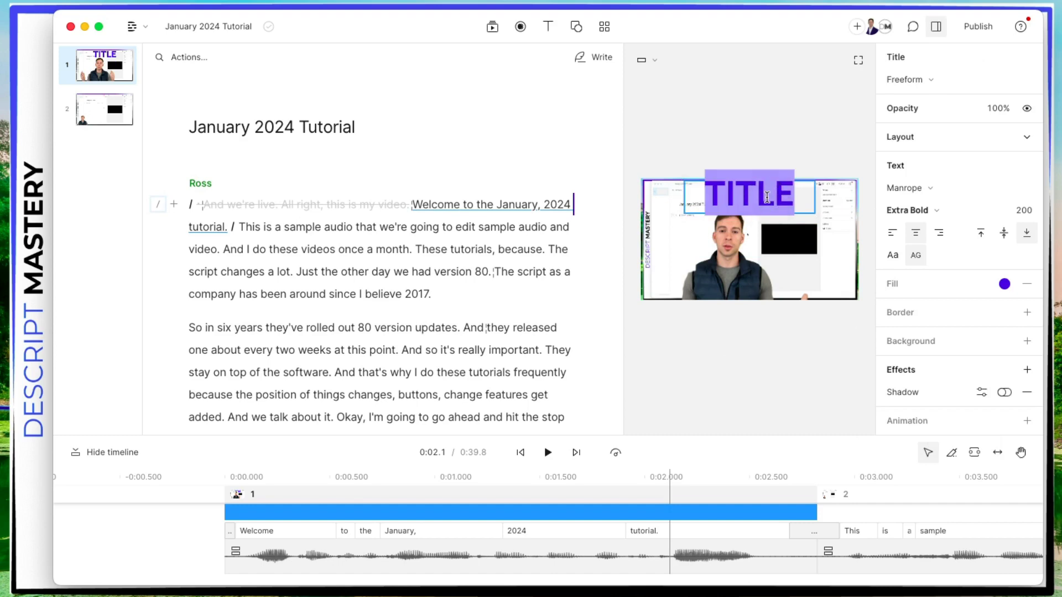
text(January)
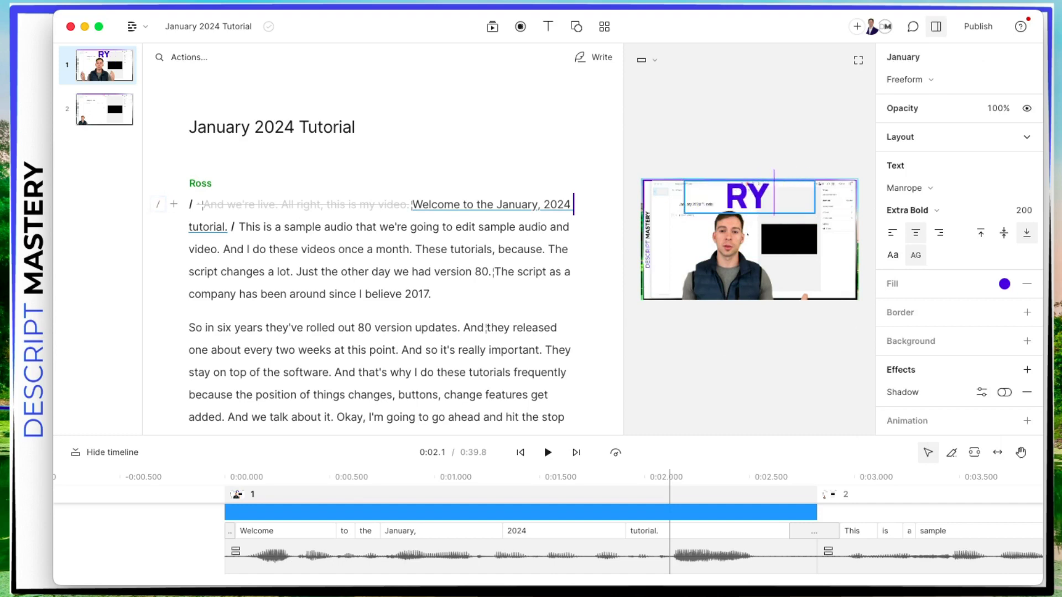
key(BackSpace)
key(BackSpace)
click(1023, 210)
key(BackSpace)
key(BackSpace)
key(BackSpace)
text(85)
key(Return)
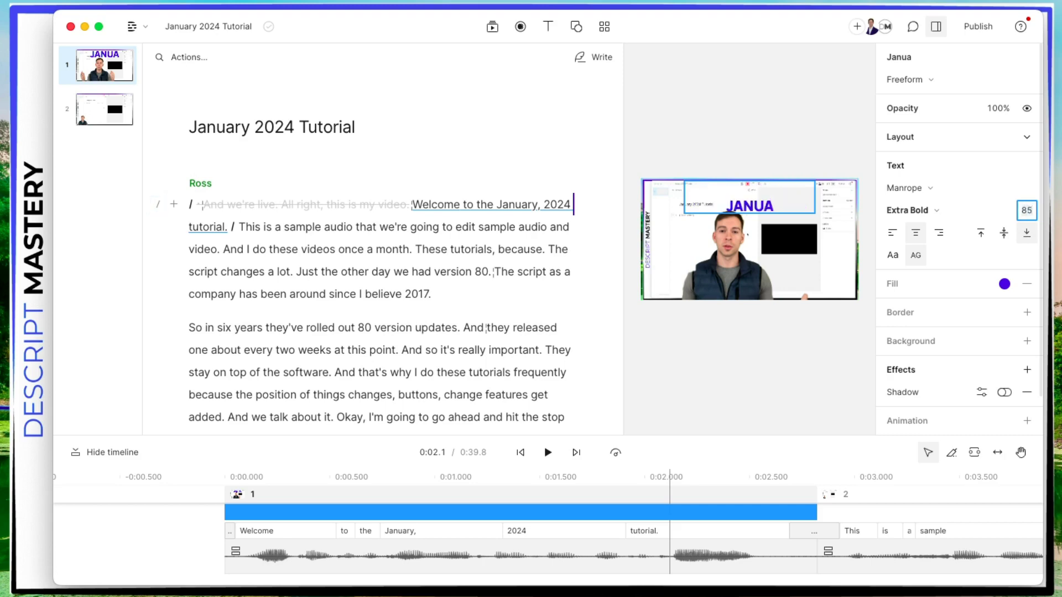
click(778, 206)
text(ry)
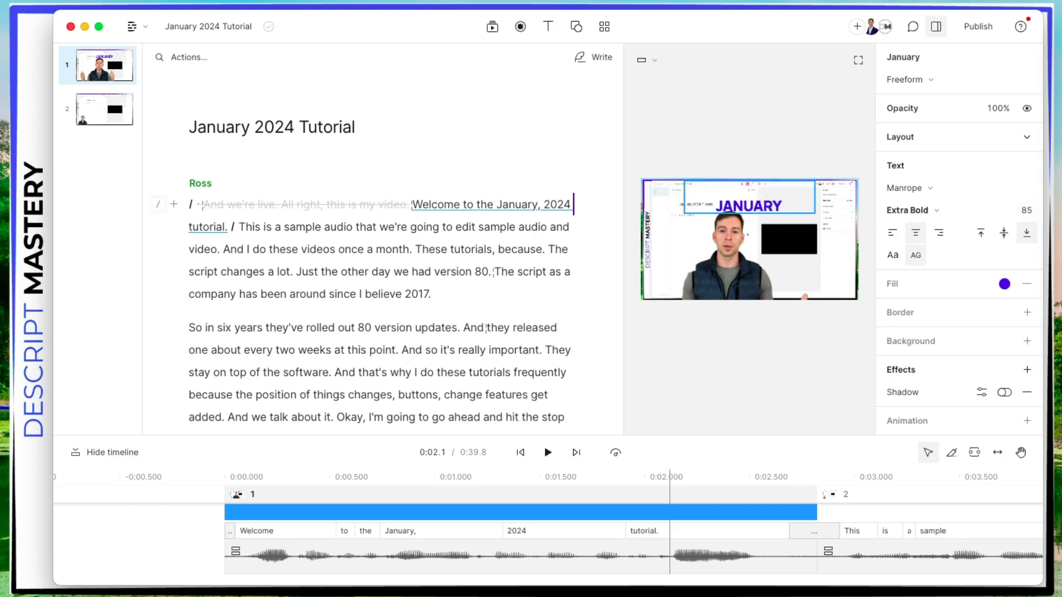
text( 2024 tutorial)
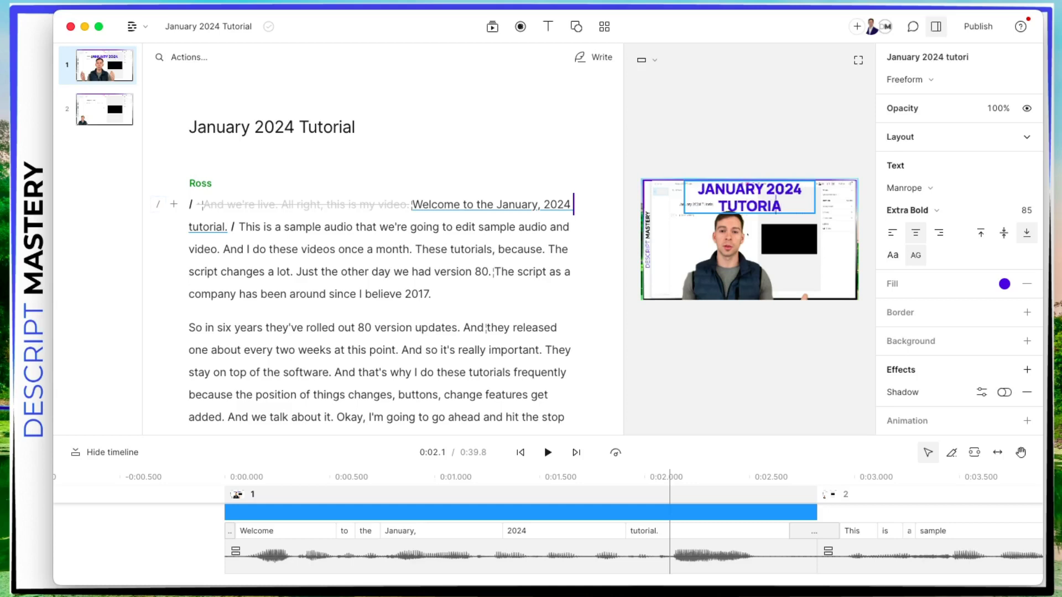
click(733, 391)
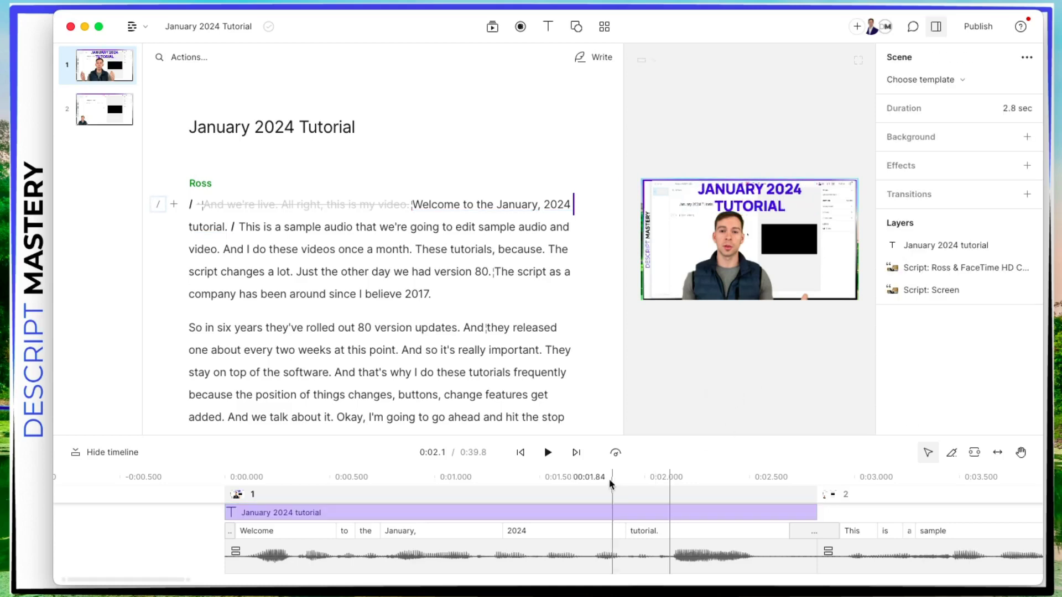
click(675, 512)
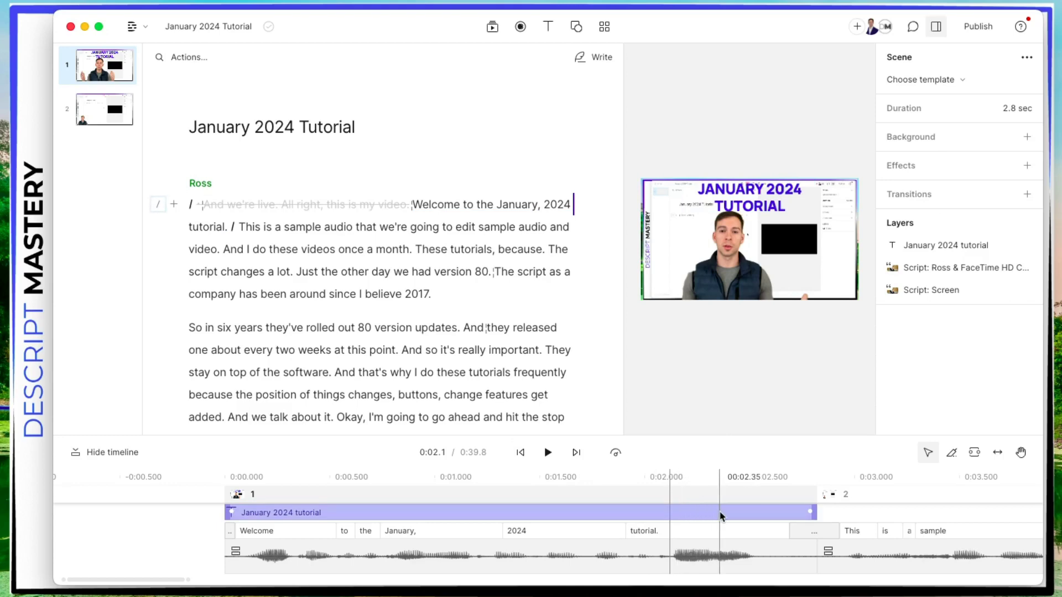
click(263, 512)
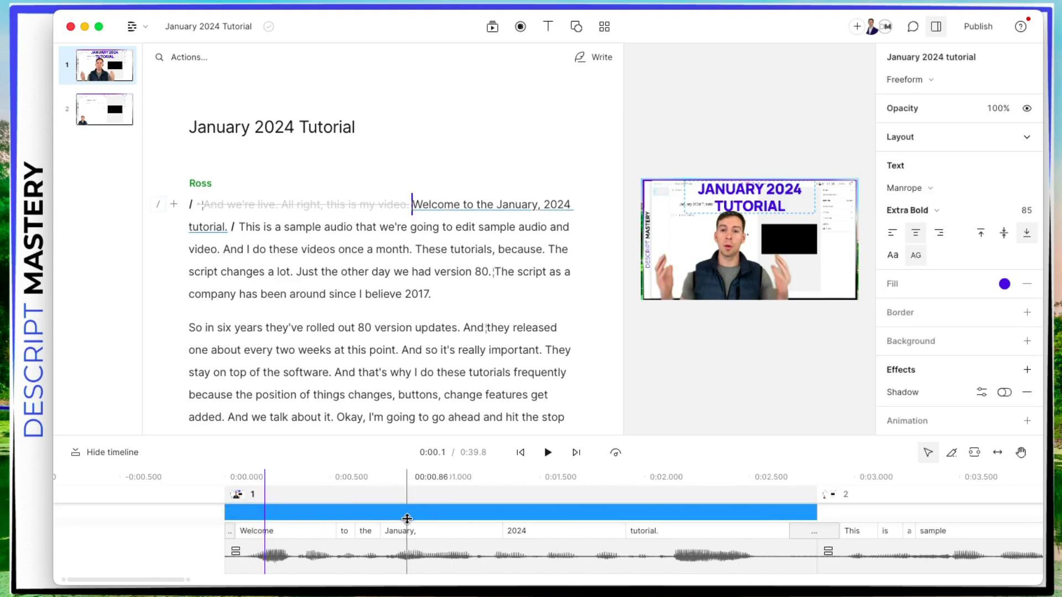
click(852, 517)
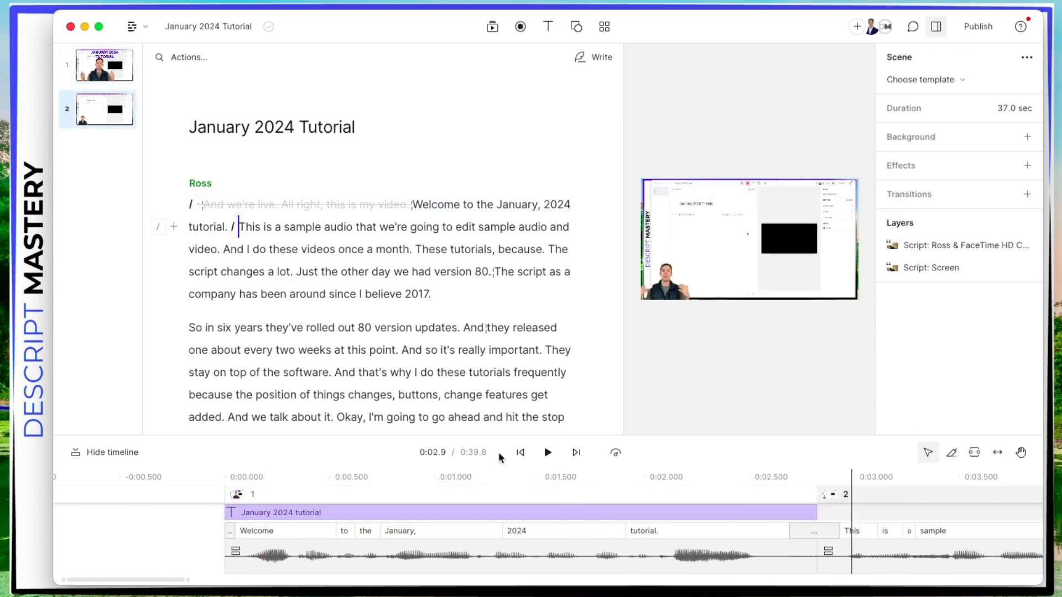
click(522, 452)
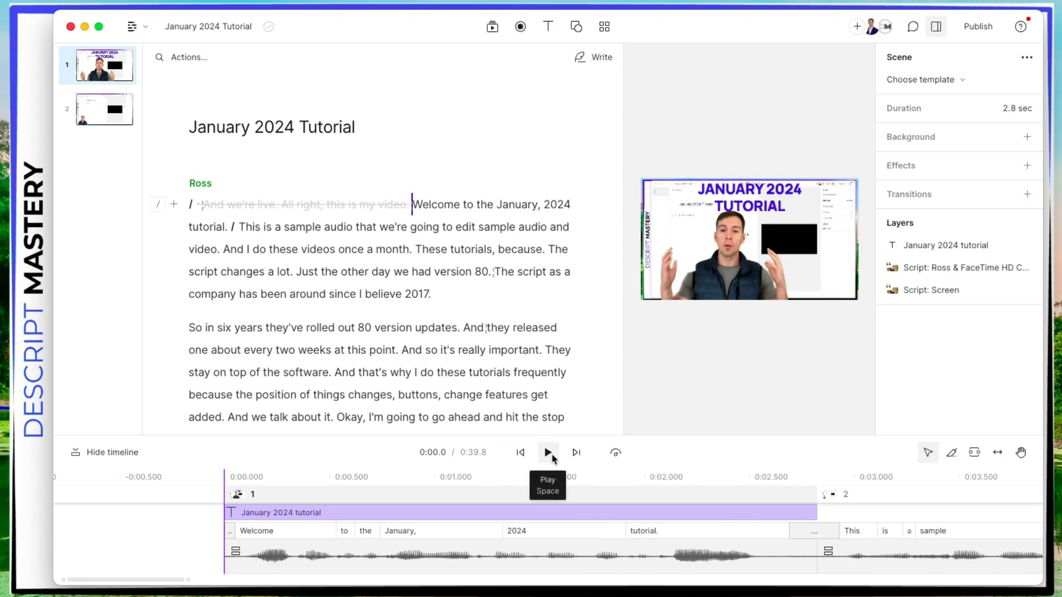
click(551, 453)
click(550, 453)
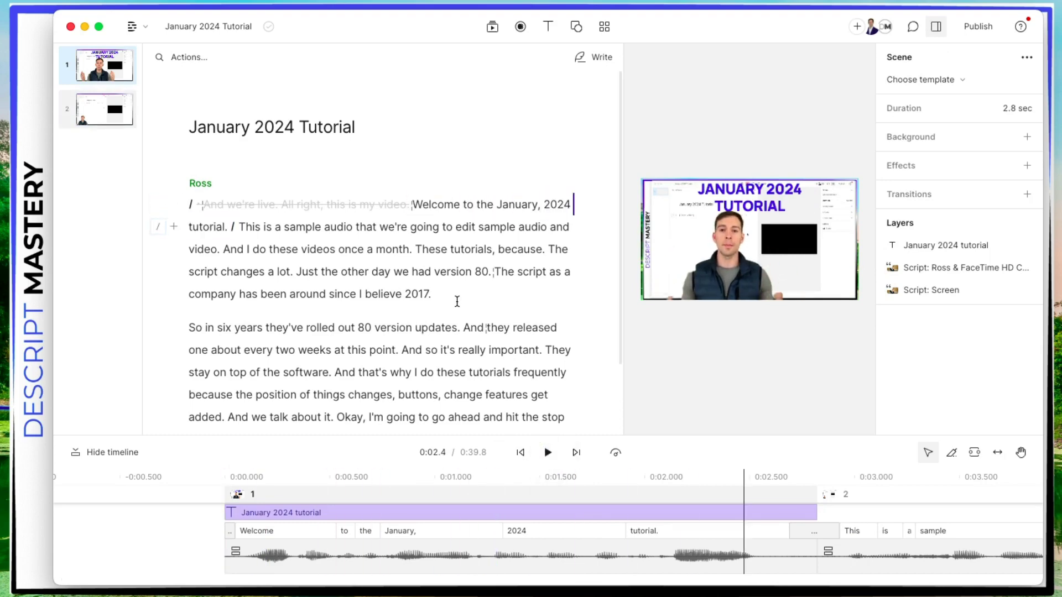
- Lower the screen-recording layer's opacity to 46%, then hide it entirely in the title scene
click(680, 556)
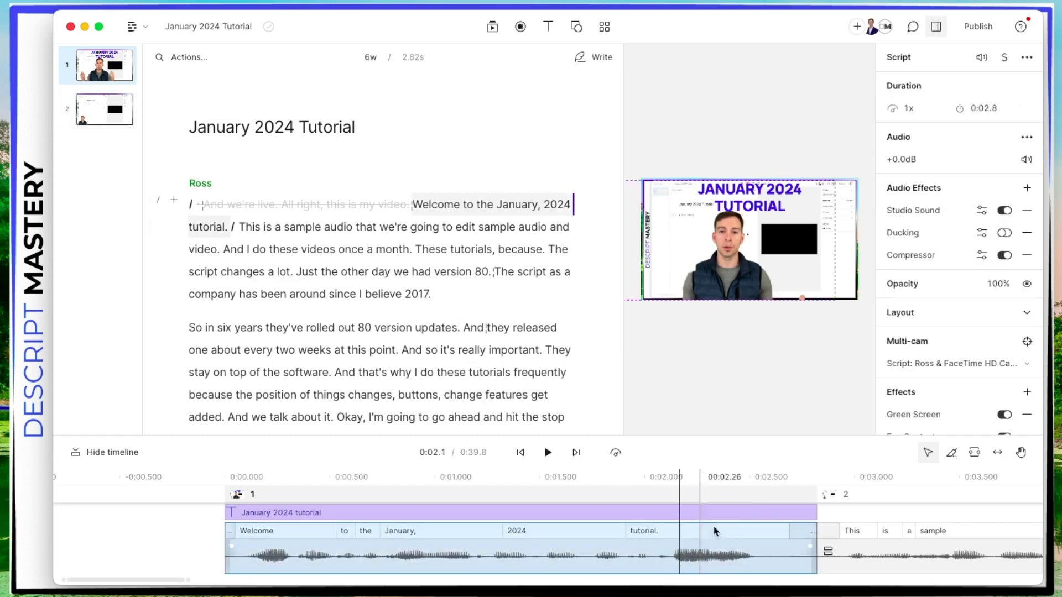
click(852, 230)
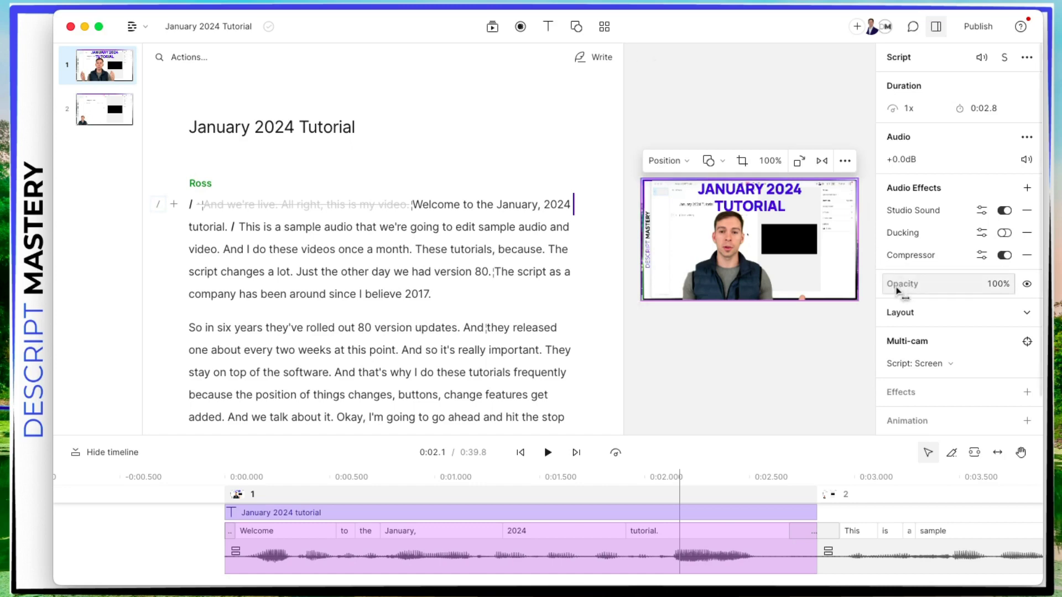
drag(977, 288, 911, 291)
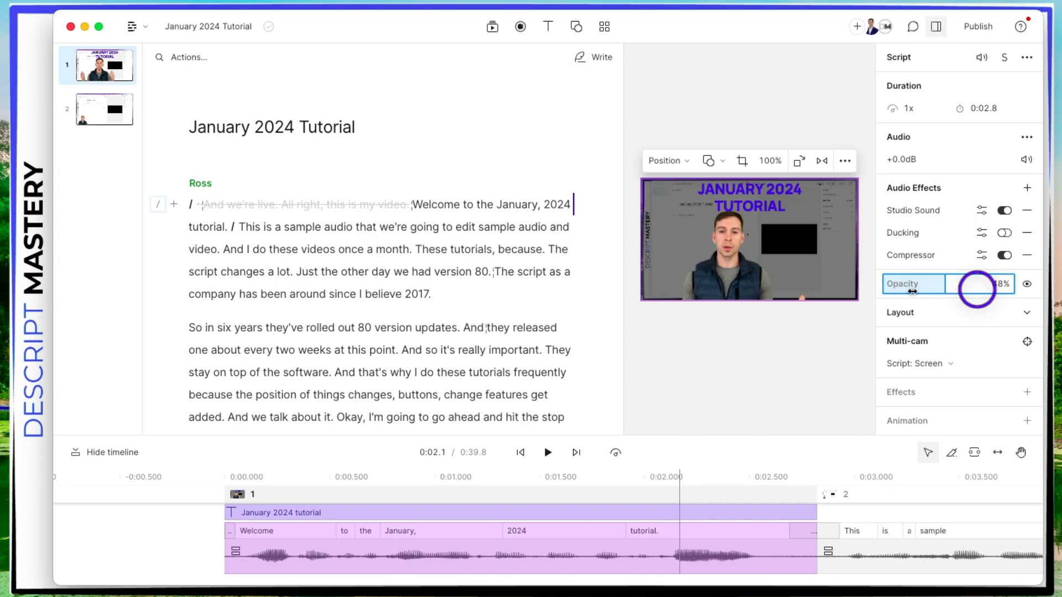
drag(912, 291, 908, 292)
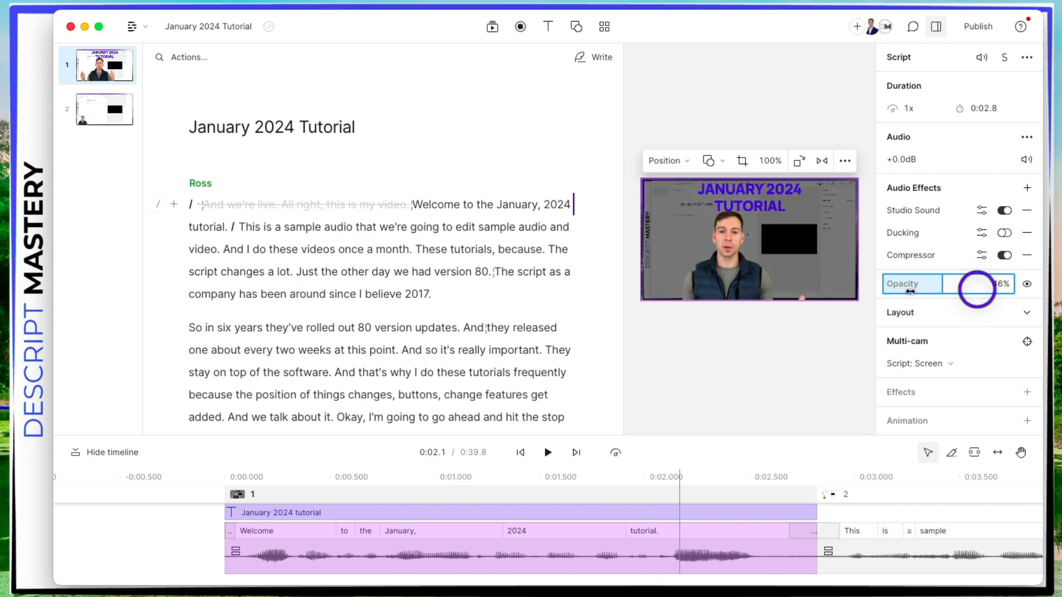
click(1027, 285)
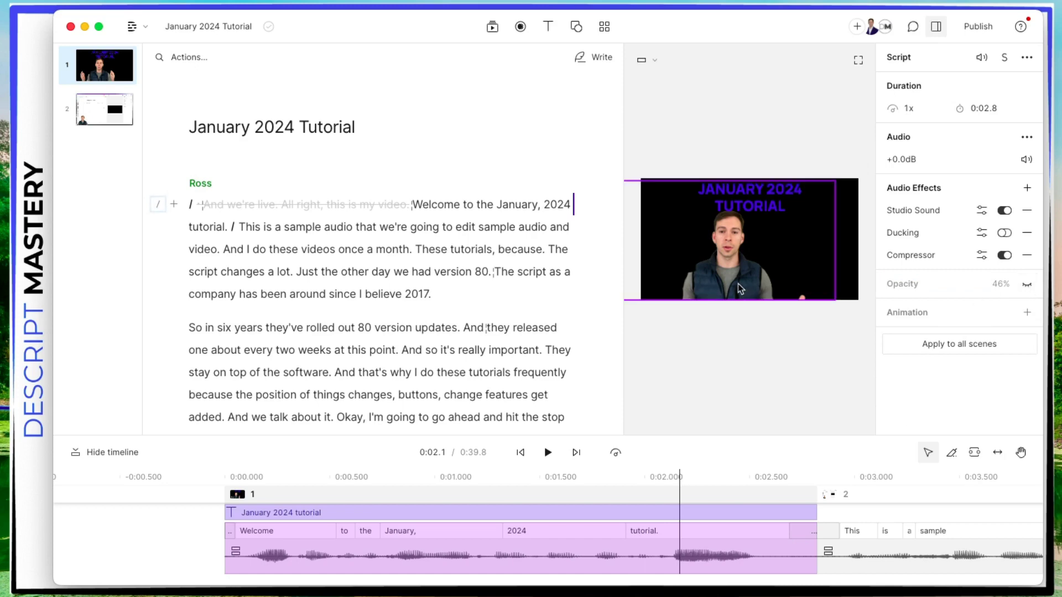
click(755, 283)
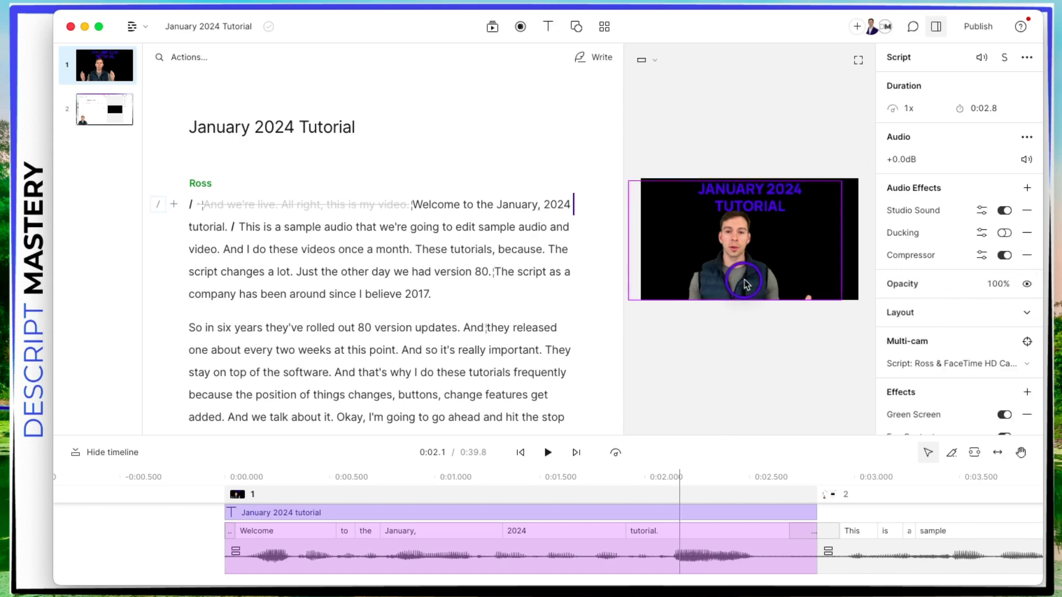
click(771, 378)
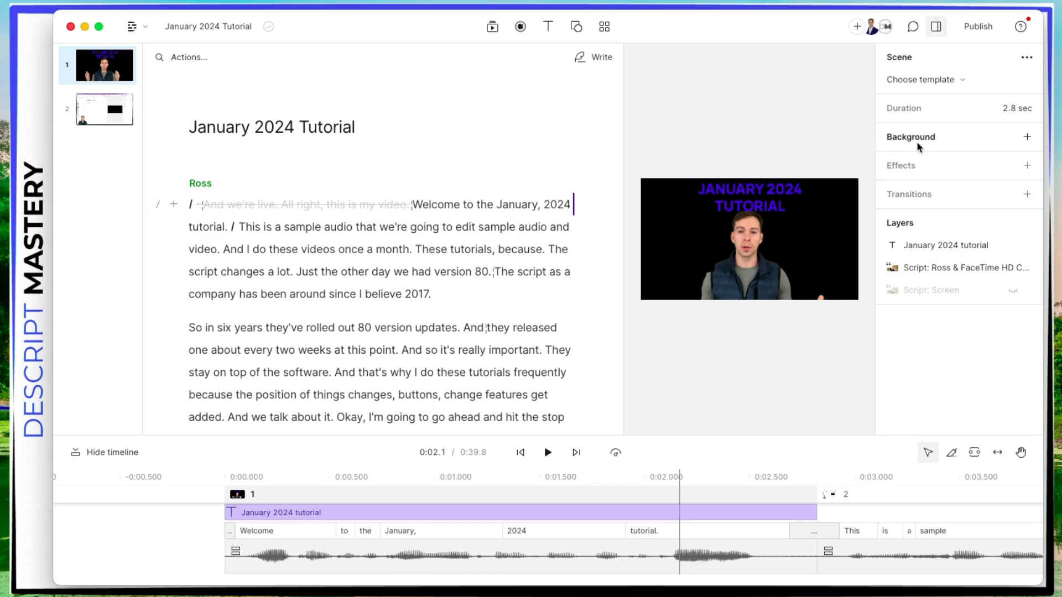
- Add a scene background colour and set it to light blue (7ed3fe) from the blue preset
click(1026, 137)
click(1004, 138)
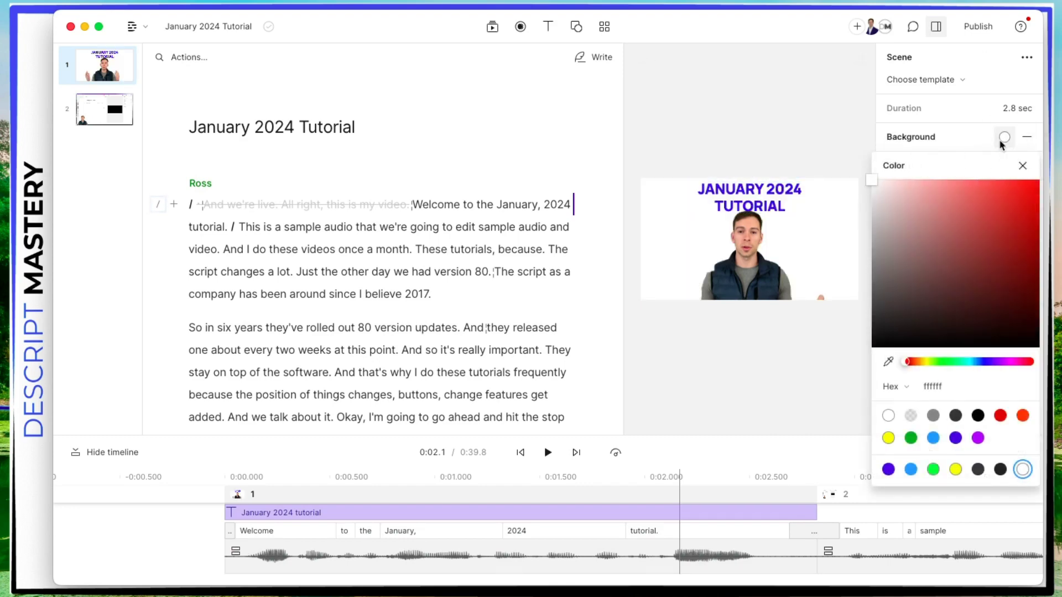
click(976, 220)
drag(976, 219, 939, 270)
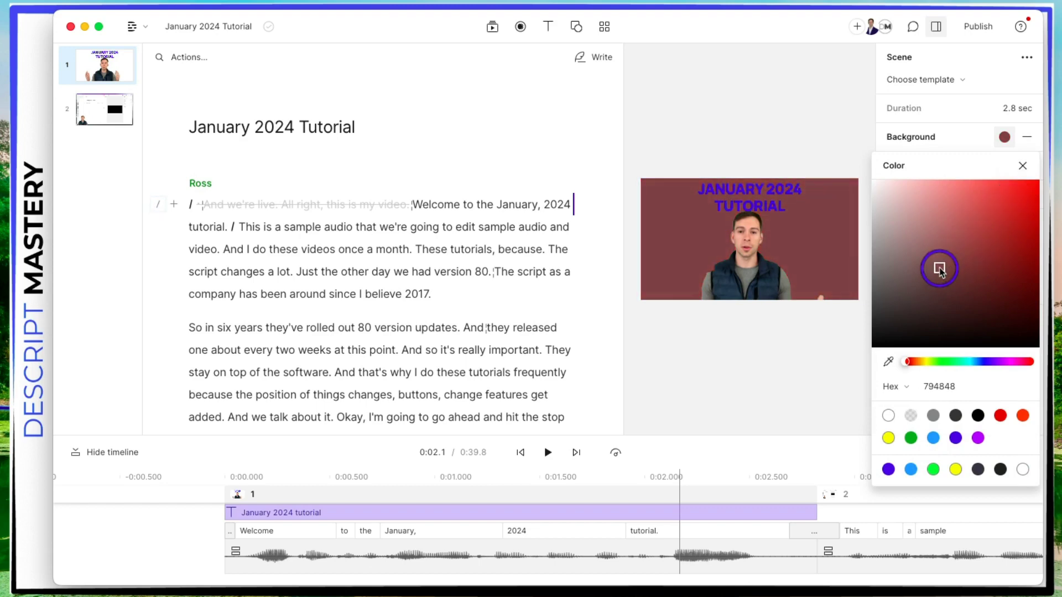
click(933, 438)
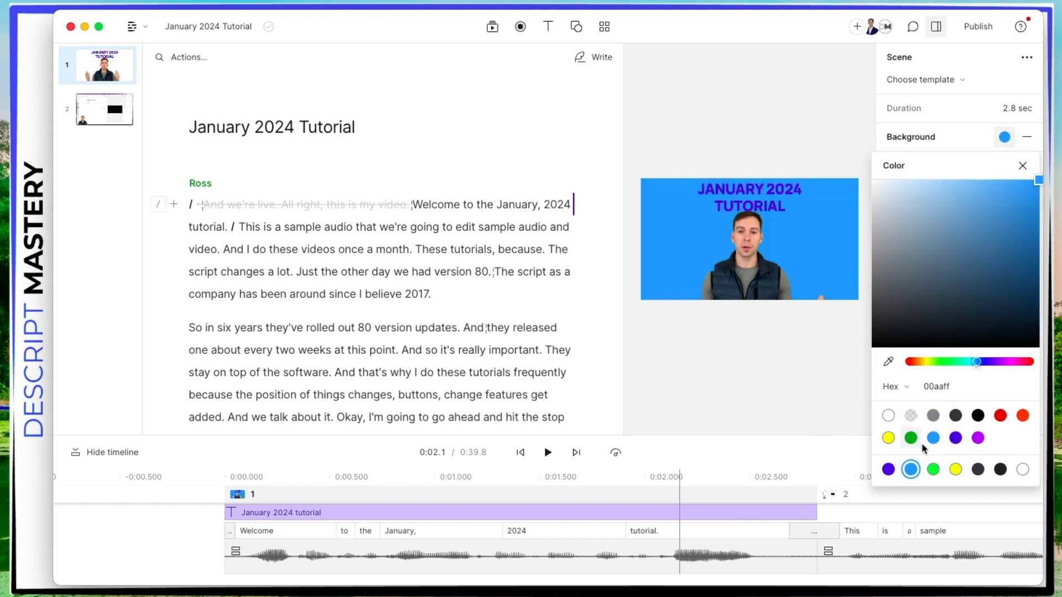
drag(1015, 196, 955, 182)
click(703, 349)
click(728, 354)
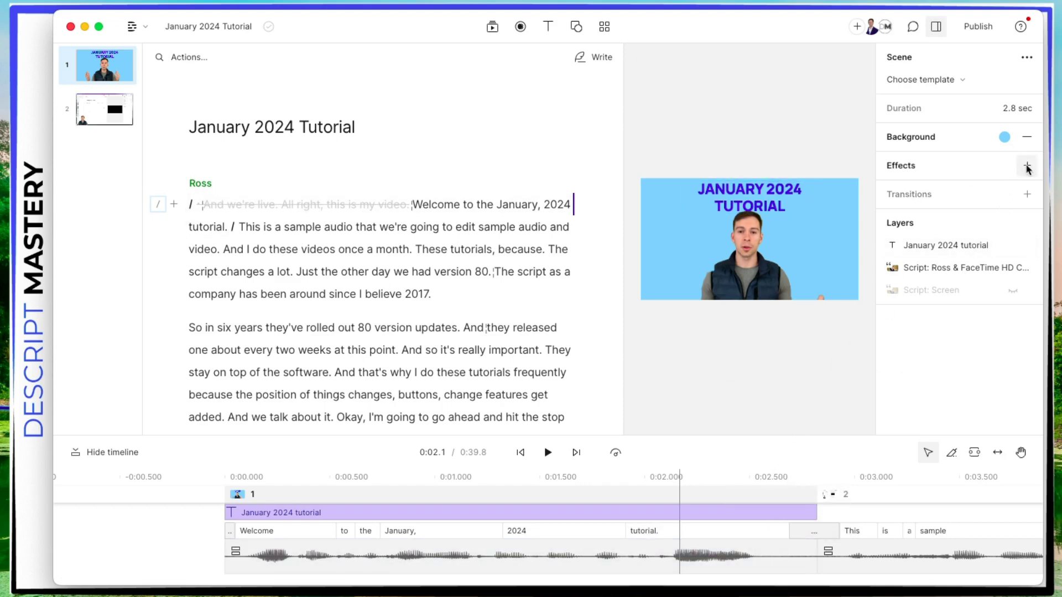
- Add a Cross-zoom transition out of the title scene
click(1027, 195)
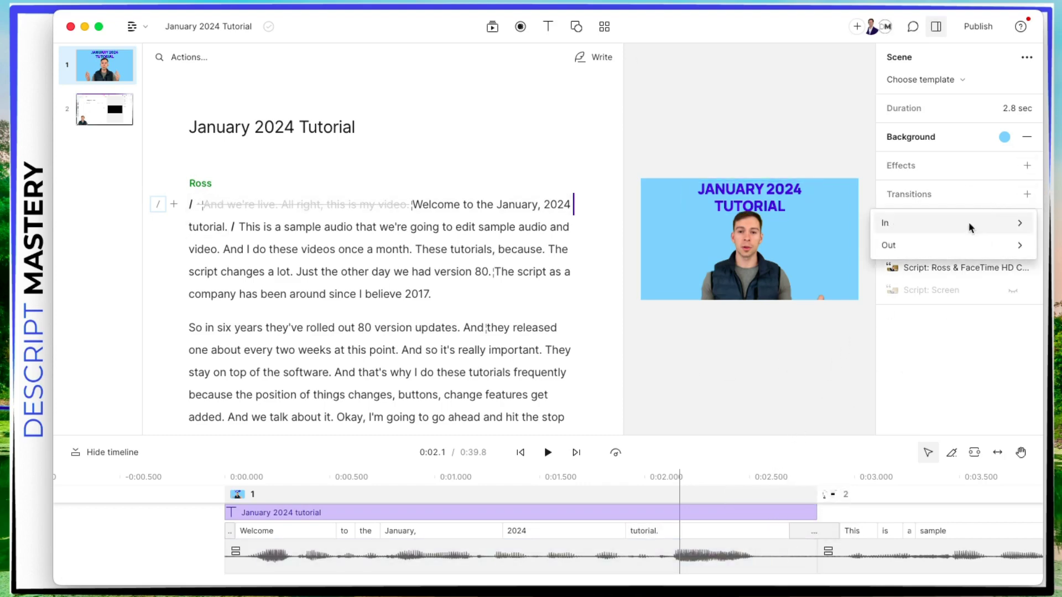
mouse_move(969, 226)
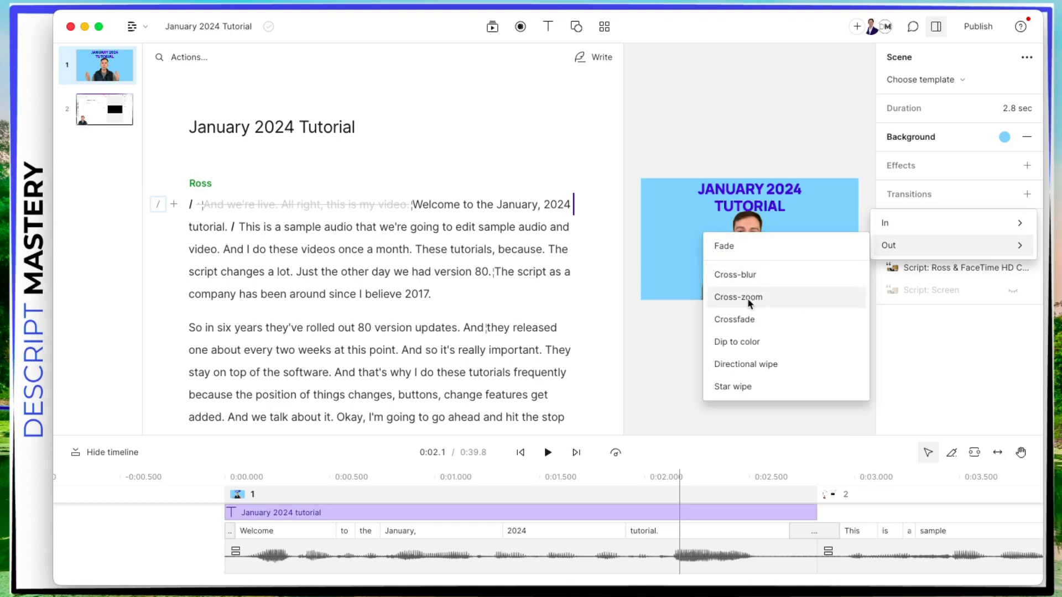
click(748, 298)
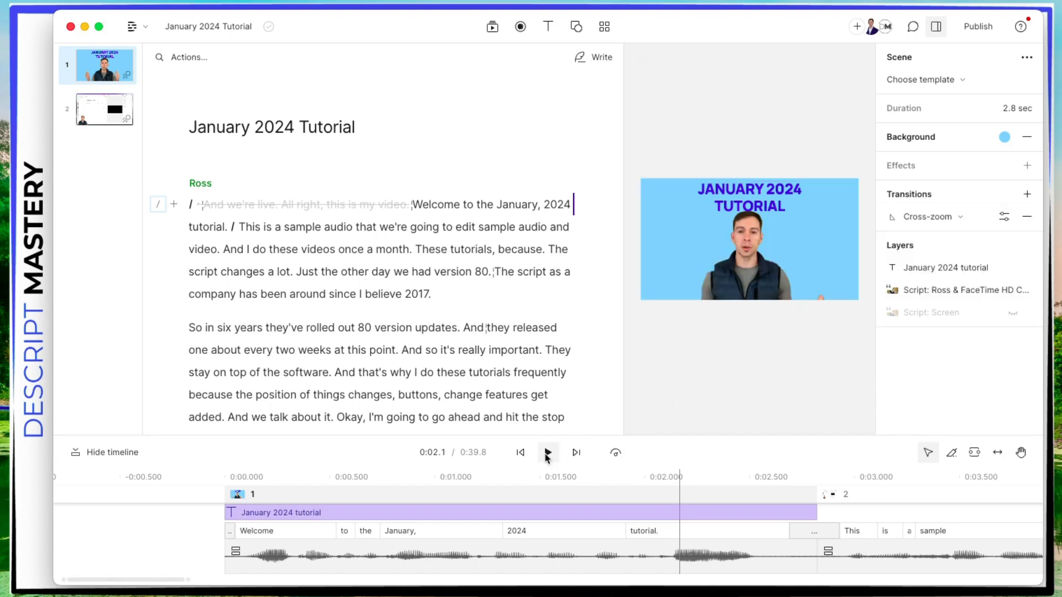
- Enlarge the video preview and play the cross-zoom into scene 2 to check it
drag(624, 350, 477, 343)
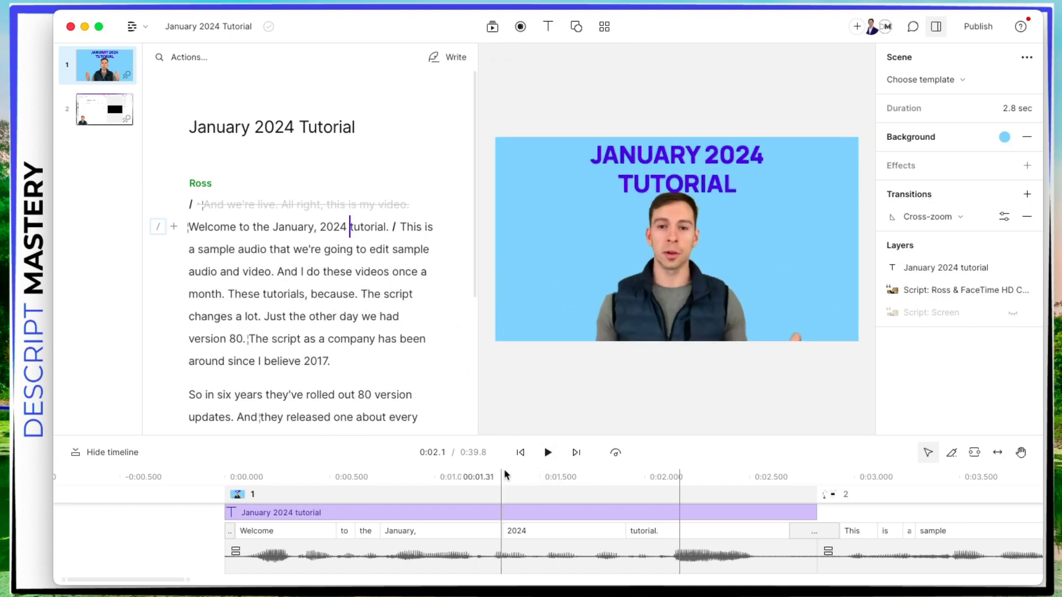
click(546, 453)
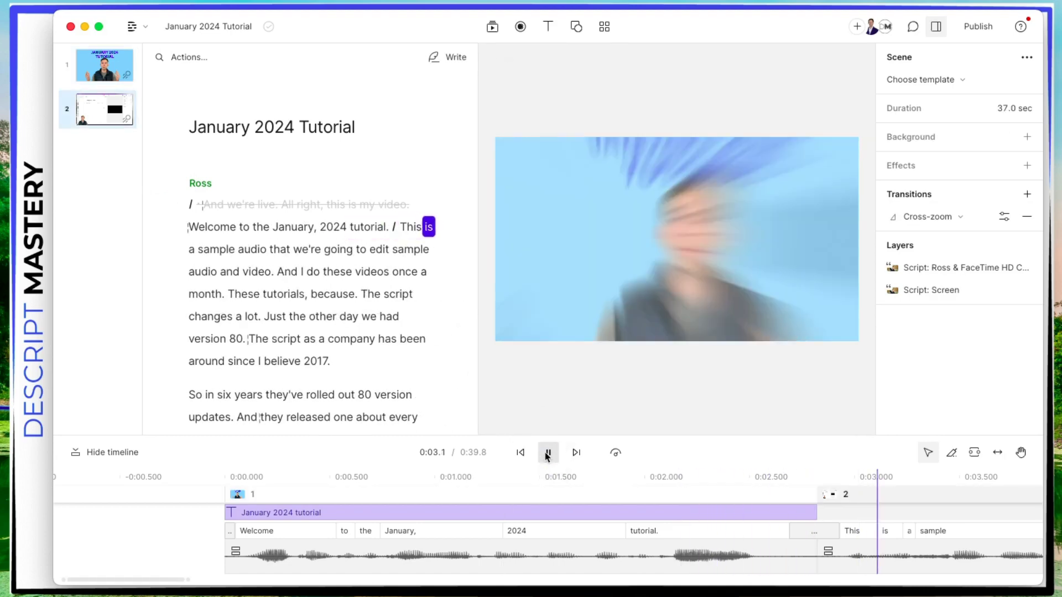
click(546, 454)
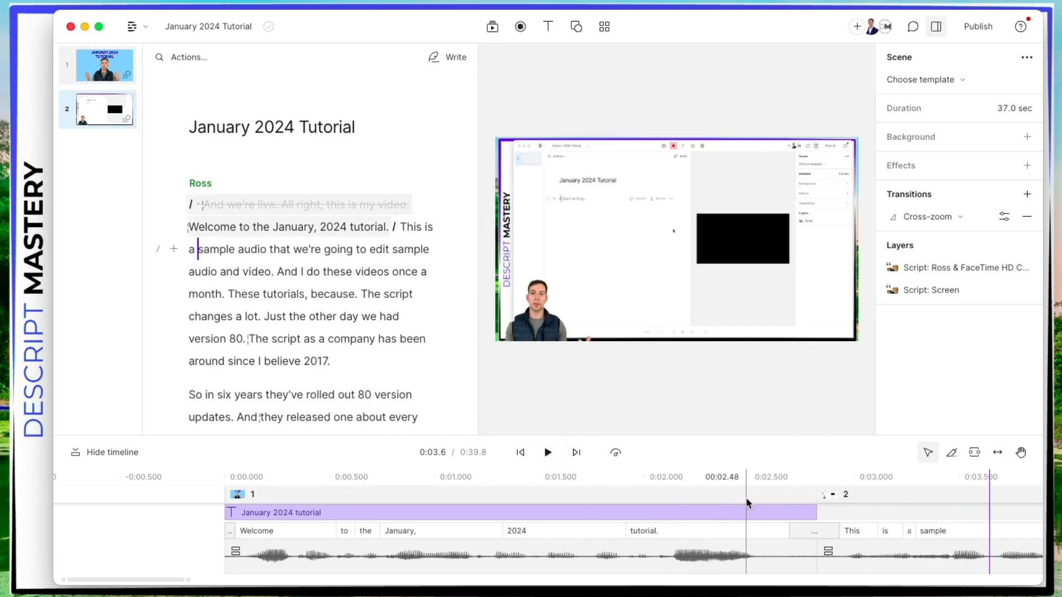
click(718, 479)
click(546, 454)
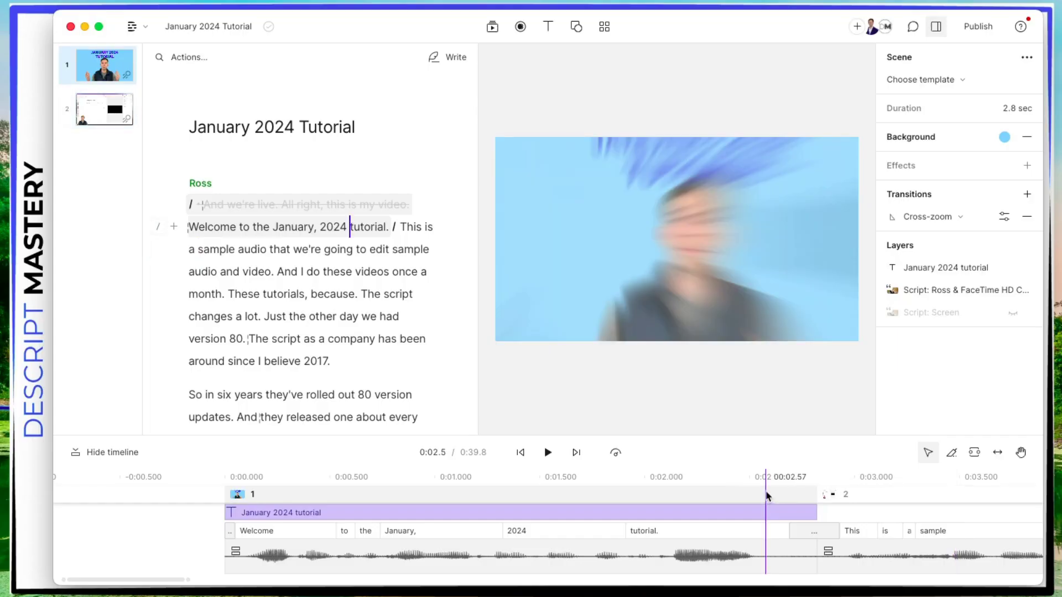
- Set the Cross-zoom transition duration to 0.4s, then replay it from 0:02.3
click(1004, 219)
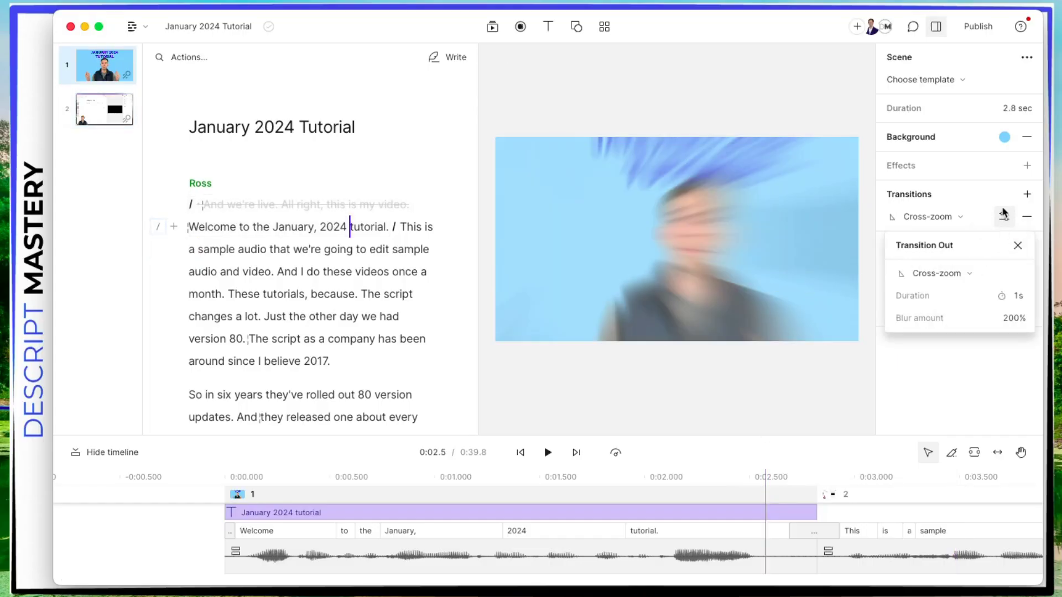
click(1014, 297)
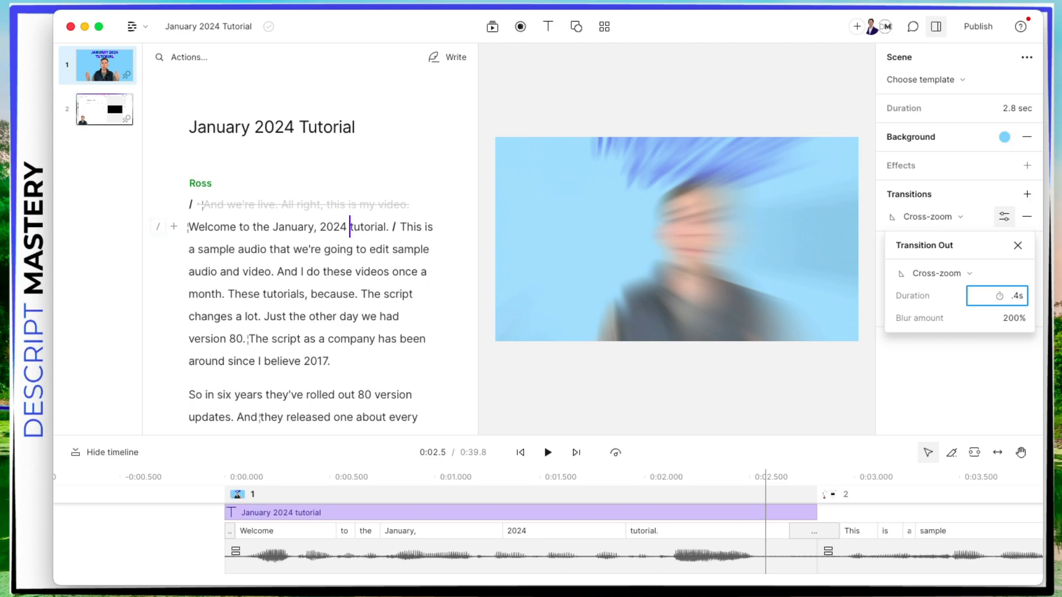
click(1001, 326)
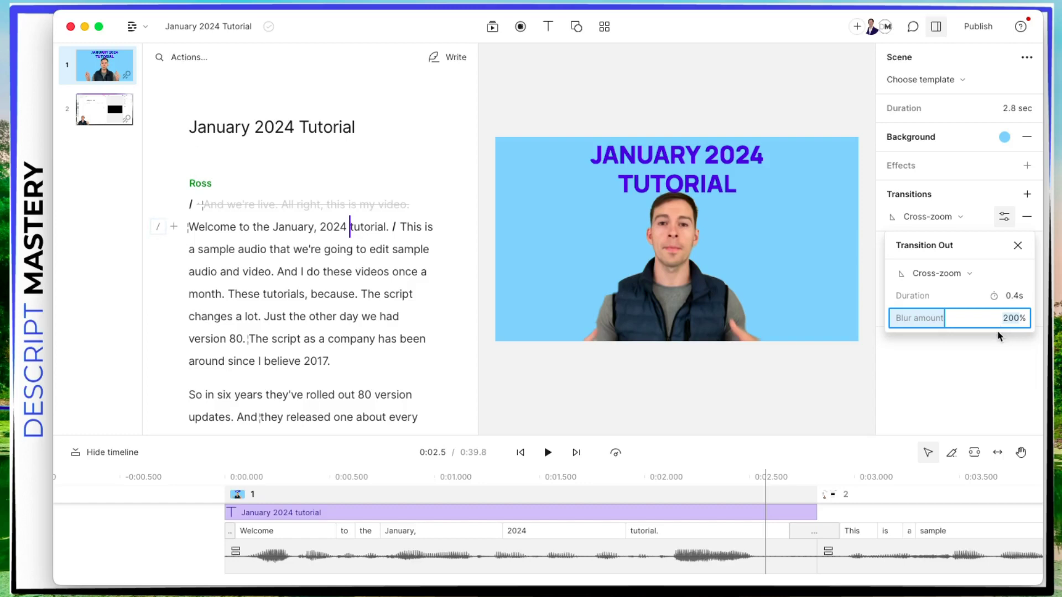
click(723, 488)
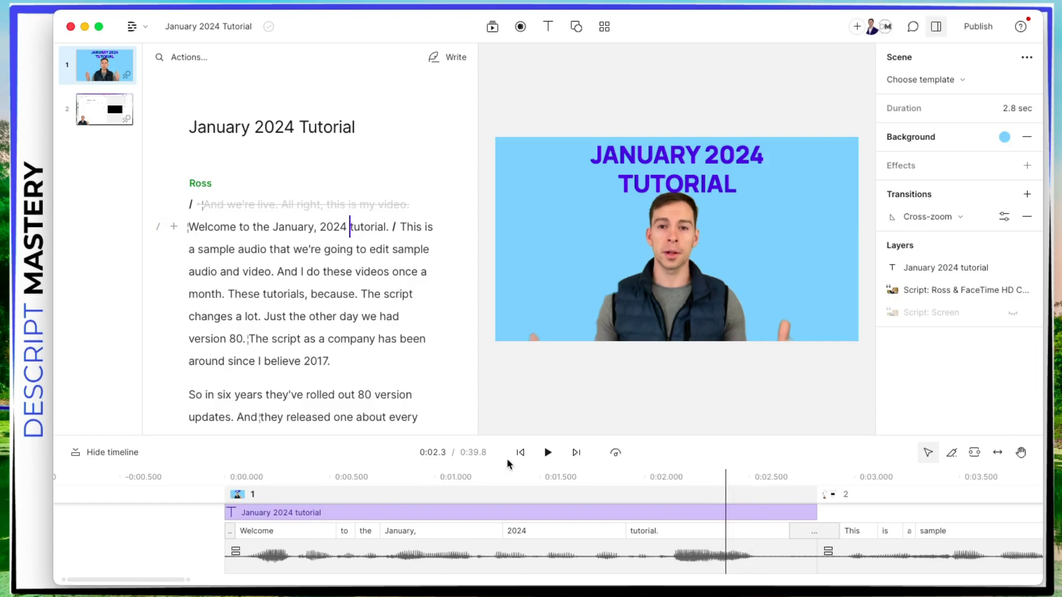
click(547, 453)
click(546, 454)
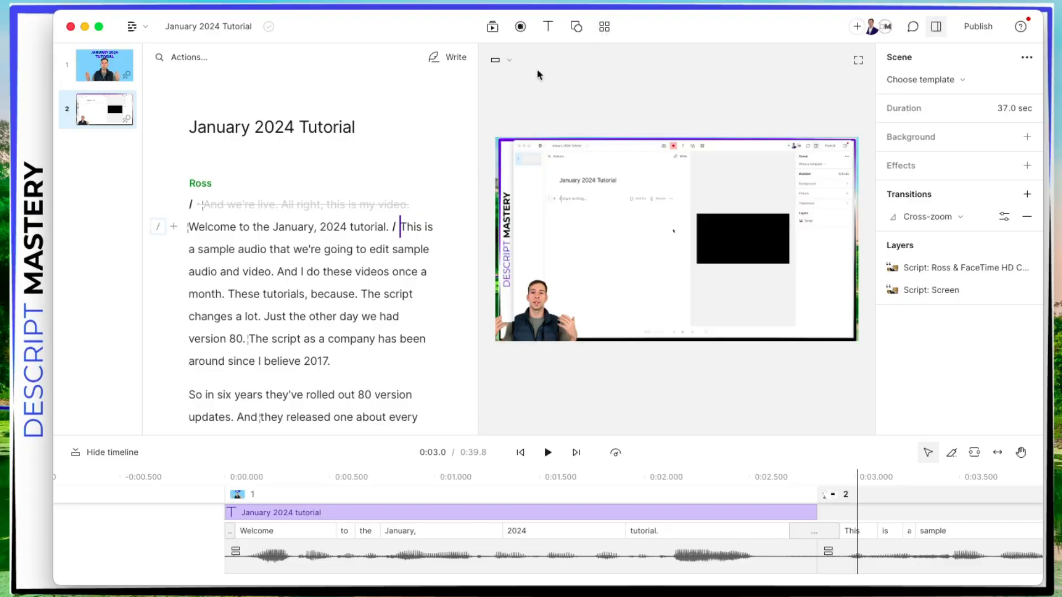
- Open the media library and browse Recordings, Videos, GIFs, Images and Music
click(494, 33)
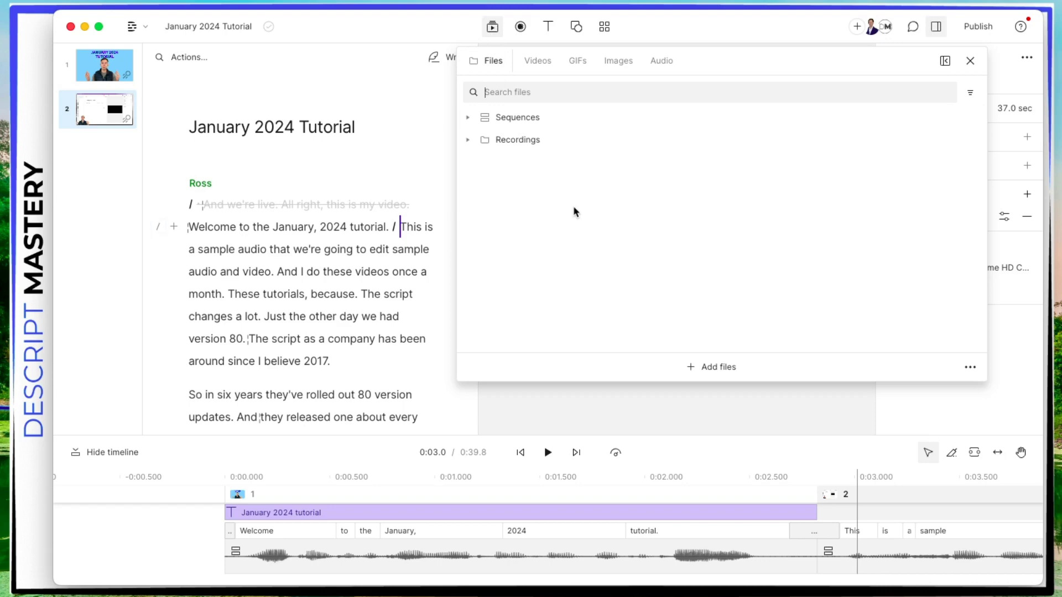
click(467, 140)
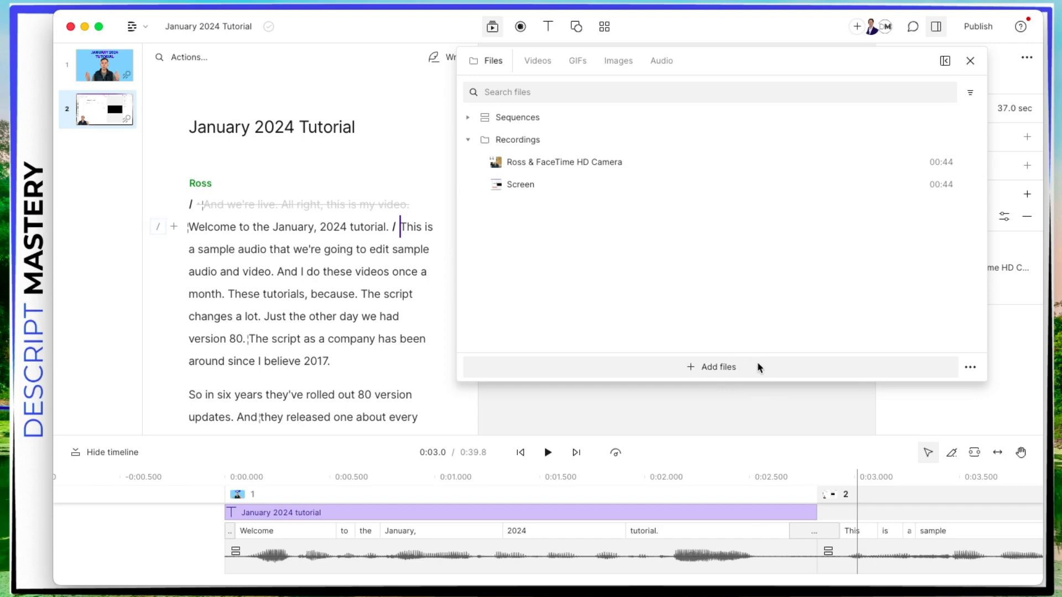
click(537, 60)
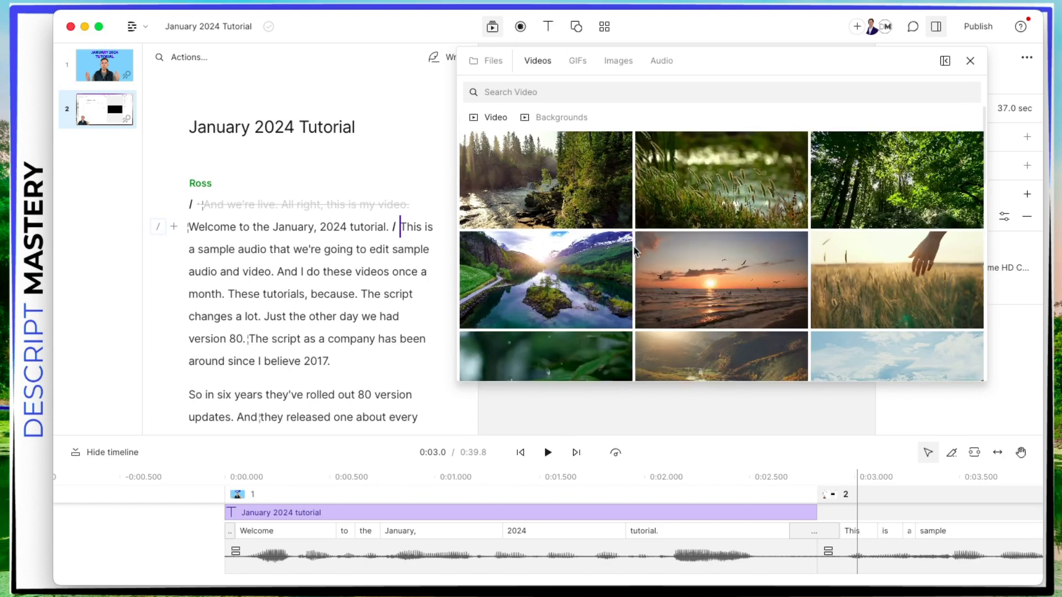
click(578, 62)
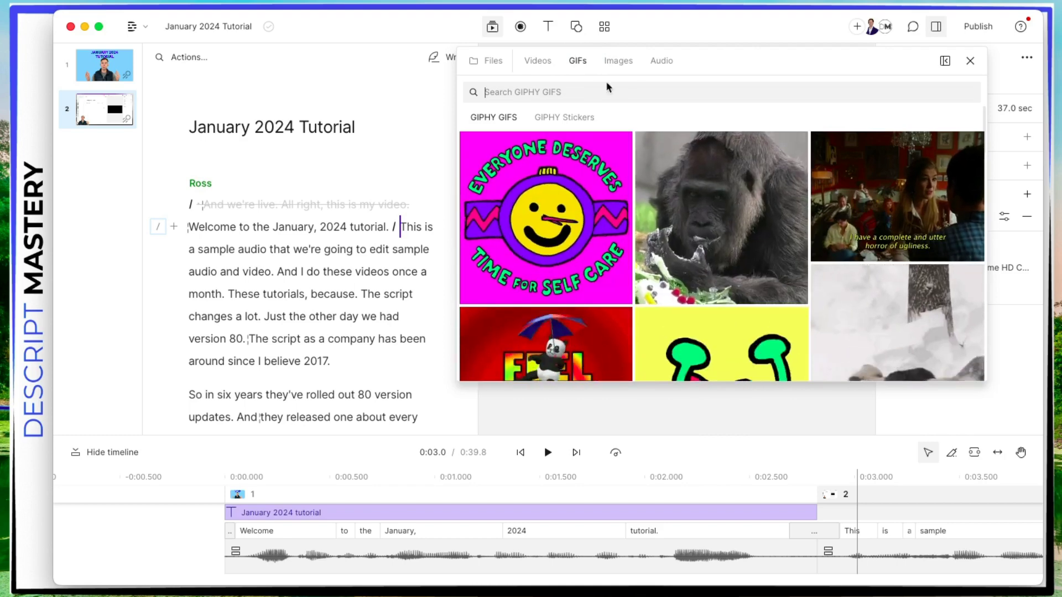
click(609, 62)
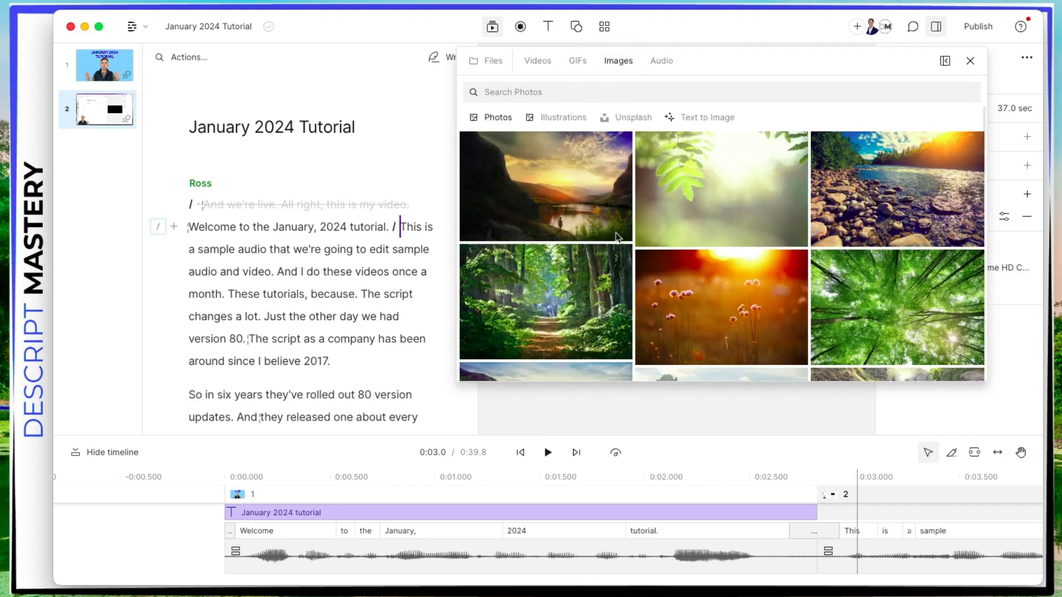
click(662, 60)
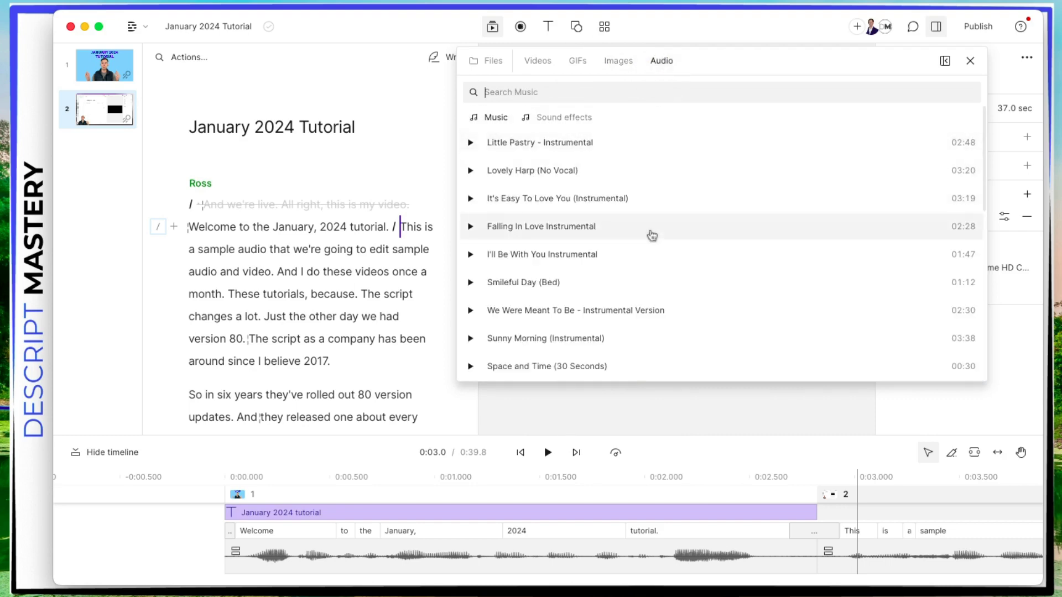
- Switch to Sound effects and search for 'whip whoosh'
click(548, 117)
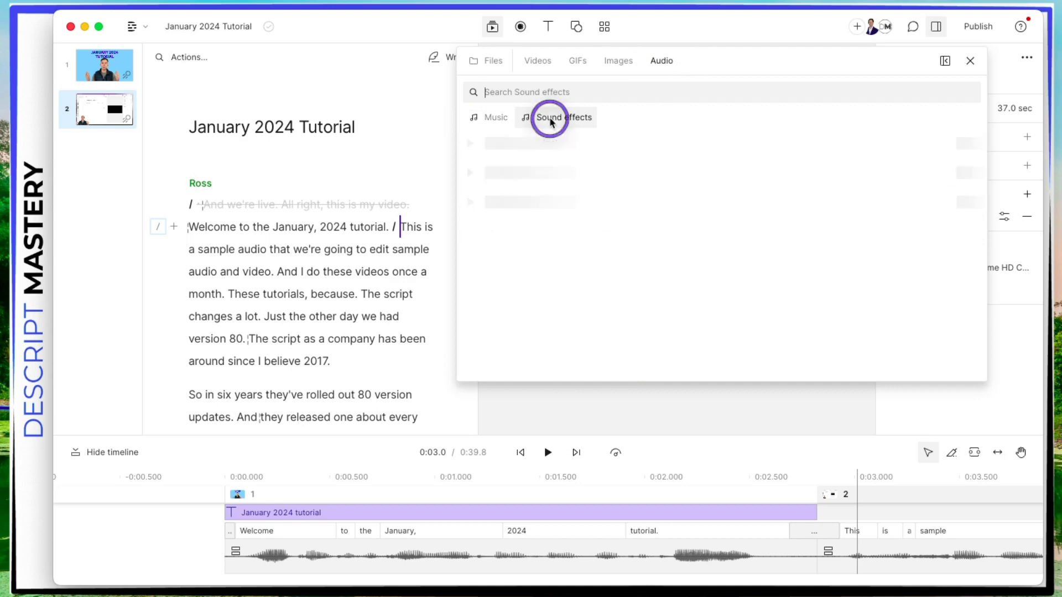
click(516, 90)
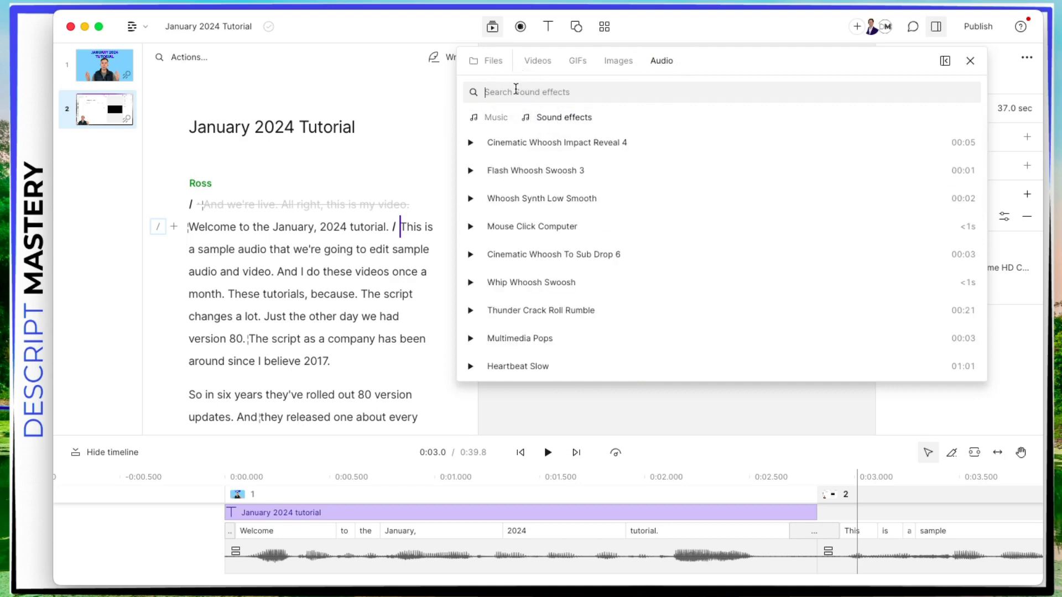
text(whip whoo)
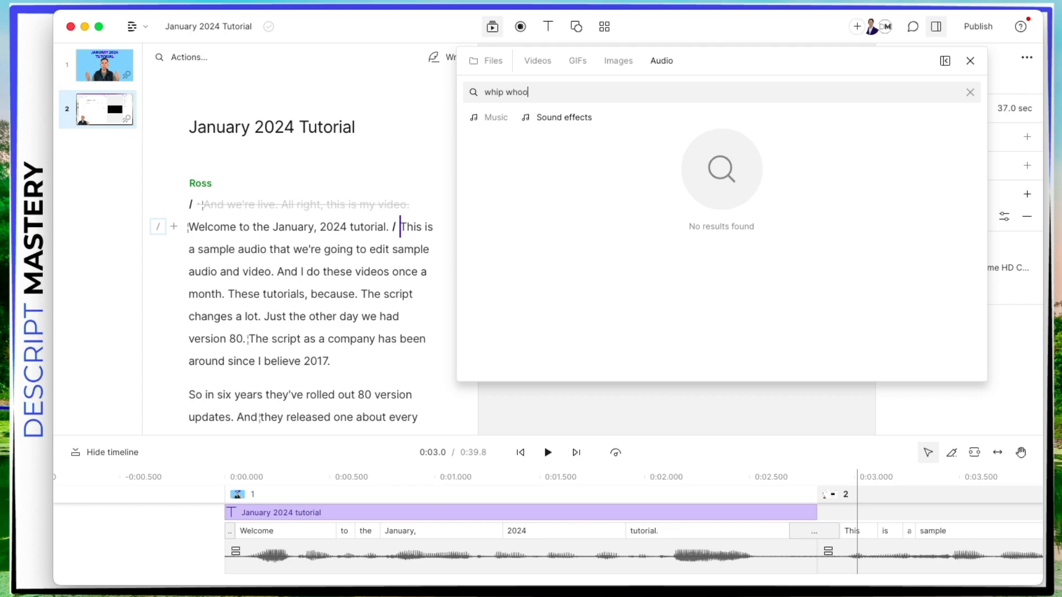
key(BackSpace)
key(BackSpace)
key(BackSpace)
key(BackSpace)
key(BackSpace)
key(BackSpace)
key(BackSpace)
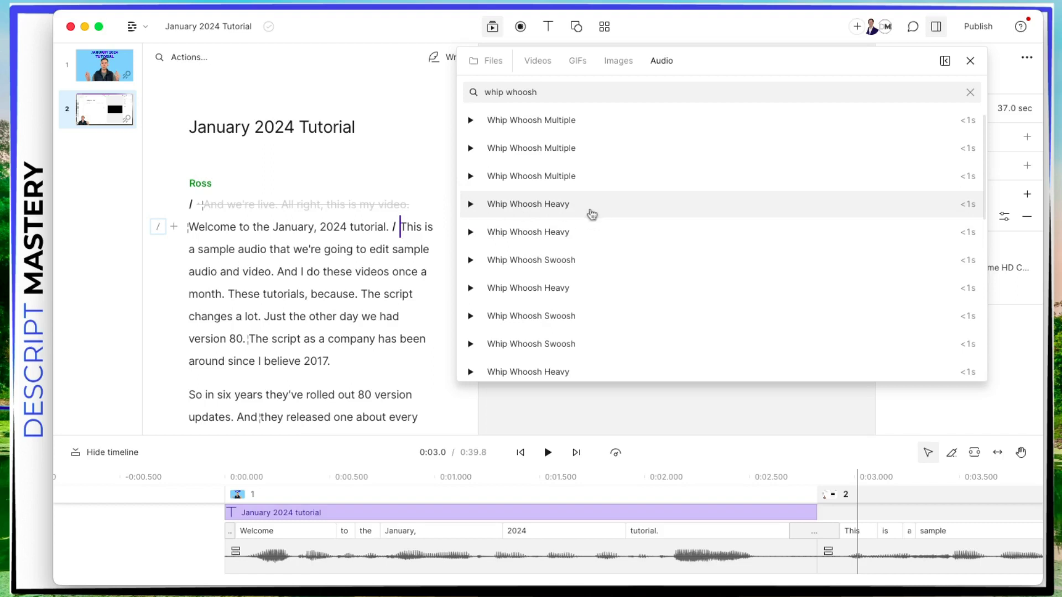
- Insert Whip Whoosh Heavy and drag its clip left to the scene 2 boundary
click(535, 205)
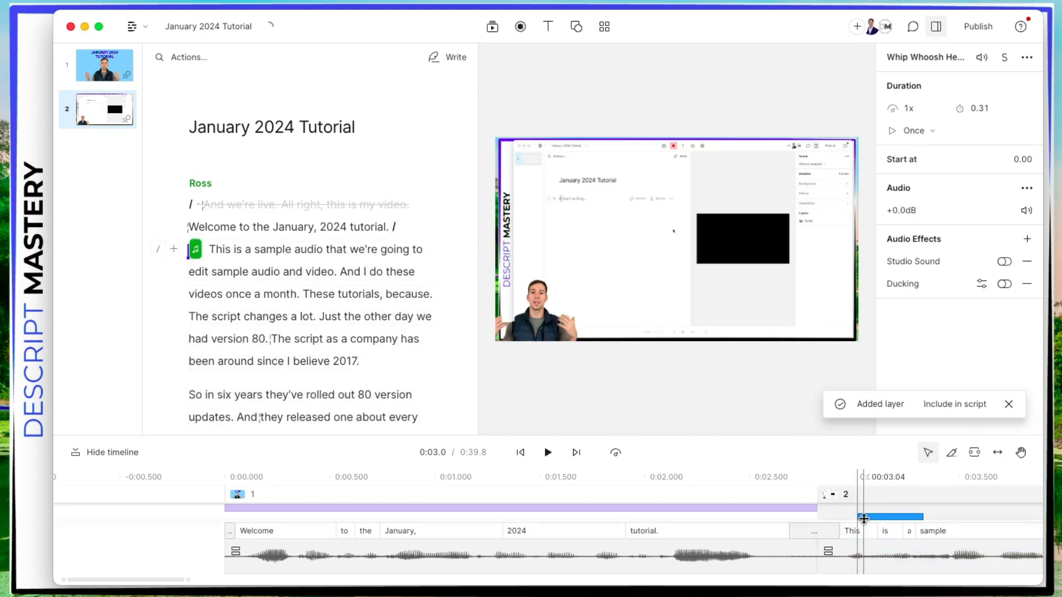
scroll(896, 521, up, 5)
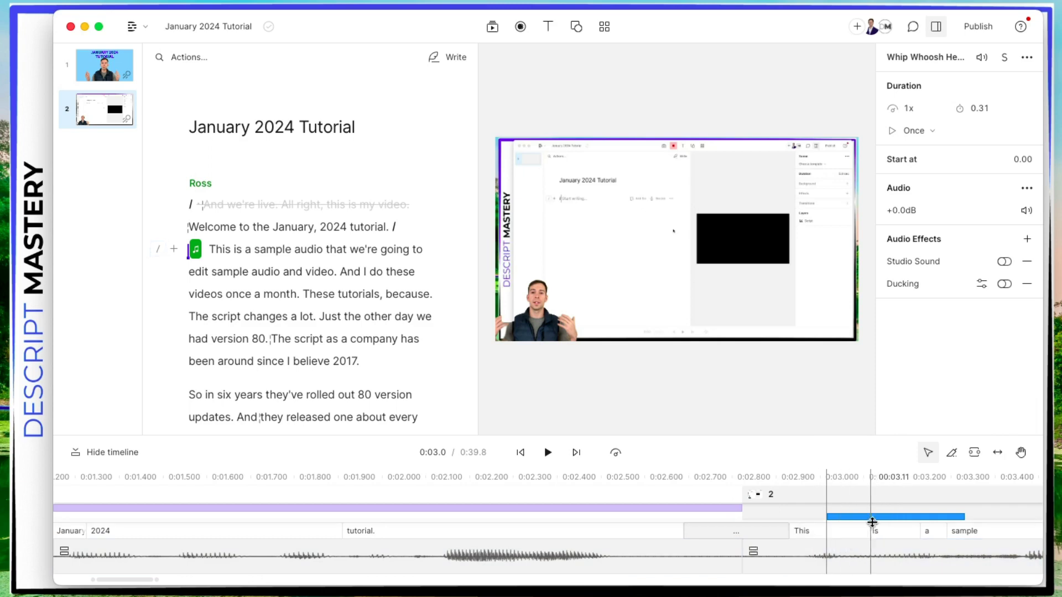
click(894, 518)
drag(893, 518, 784, 519)
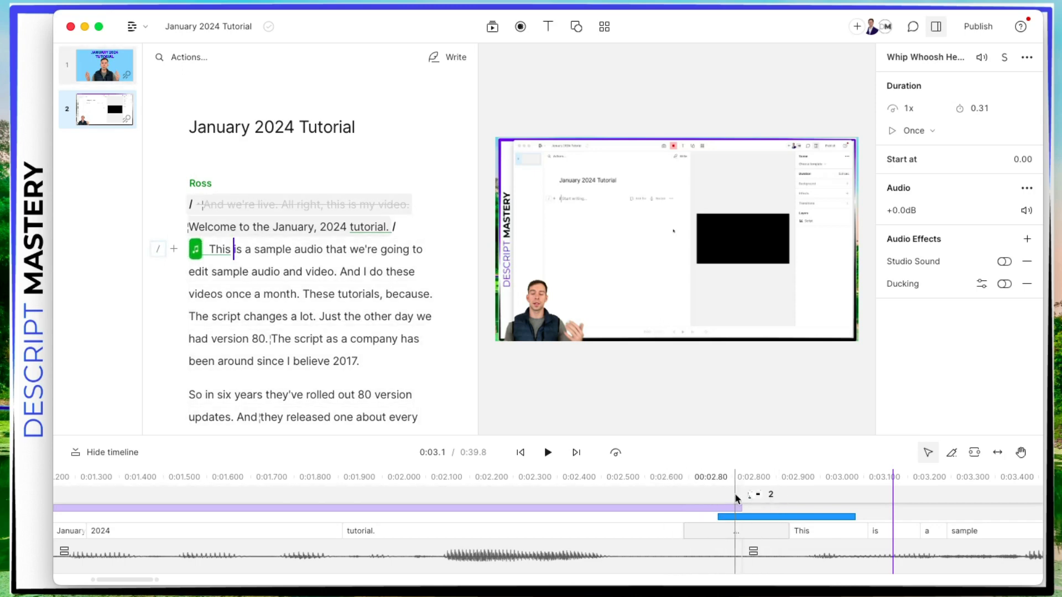
- Play across the transition to check the whoosh timing
click(671, 495)
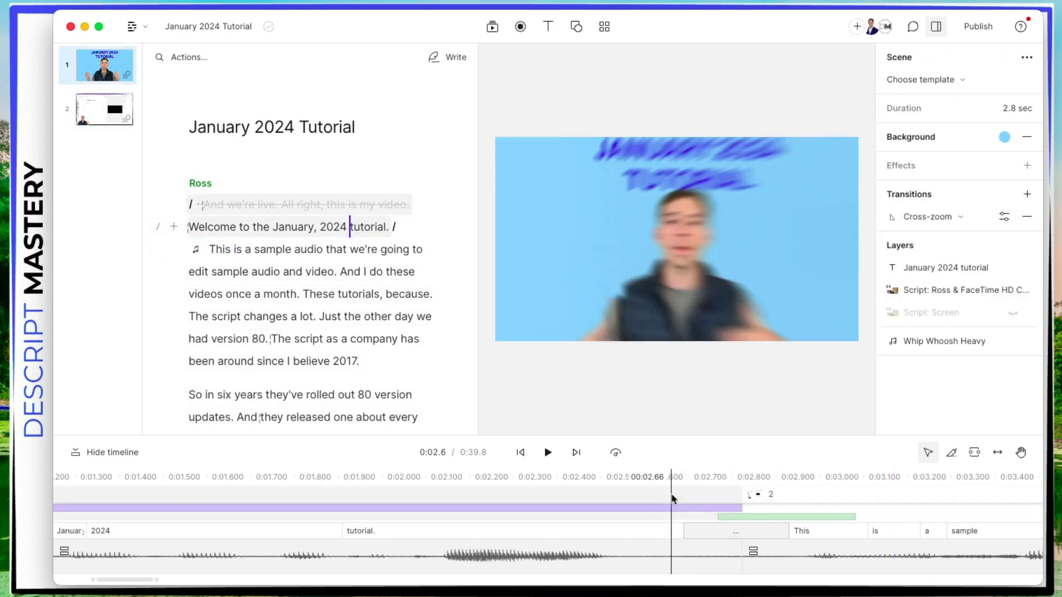
key(space)
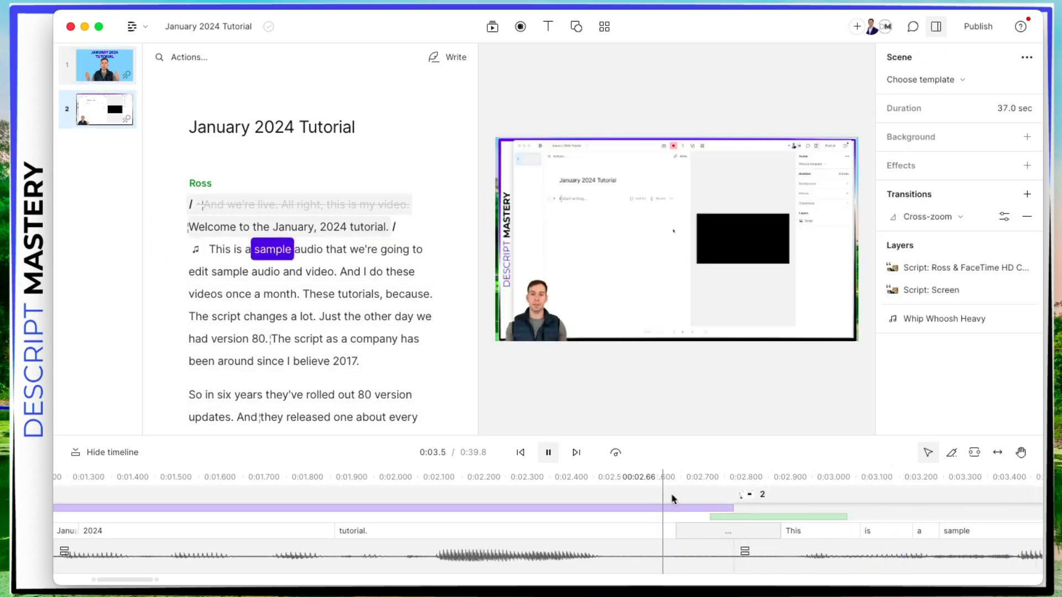
key(space)
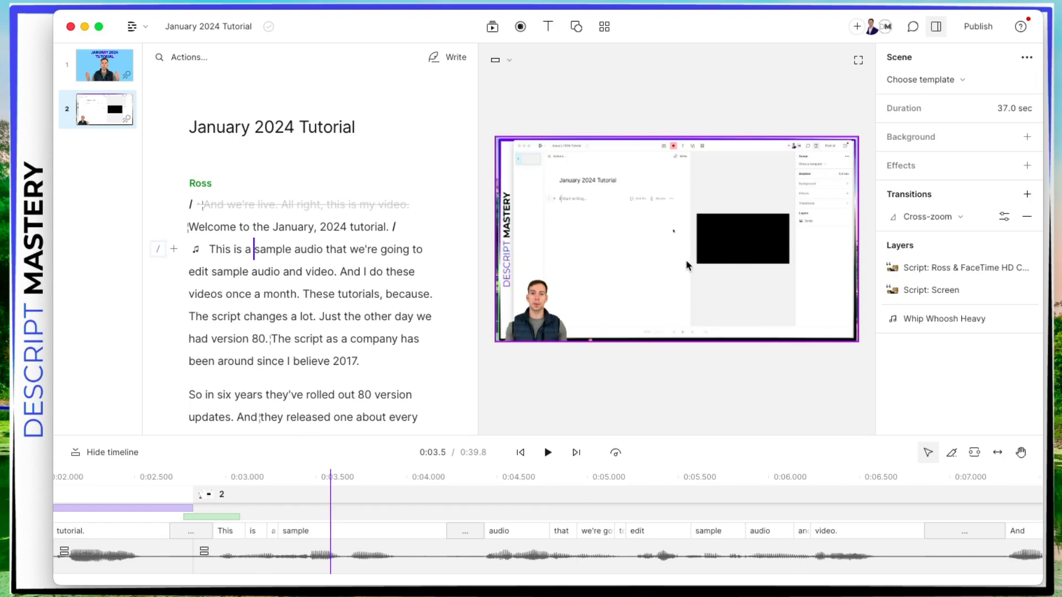
- Open Publish > Export and look through the Audio, GIF, Timeline, Transcript, Subtitle and Video formats
click(976, 31)
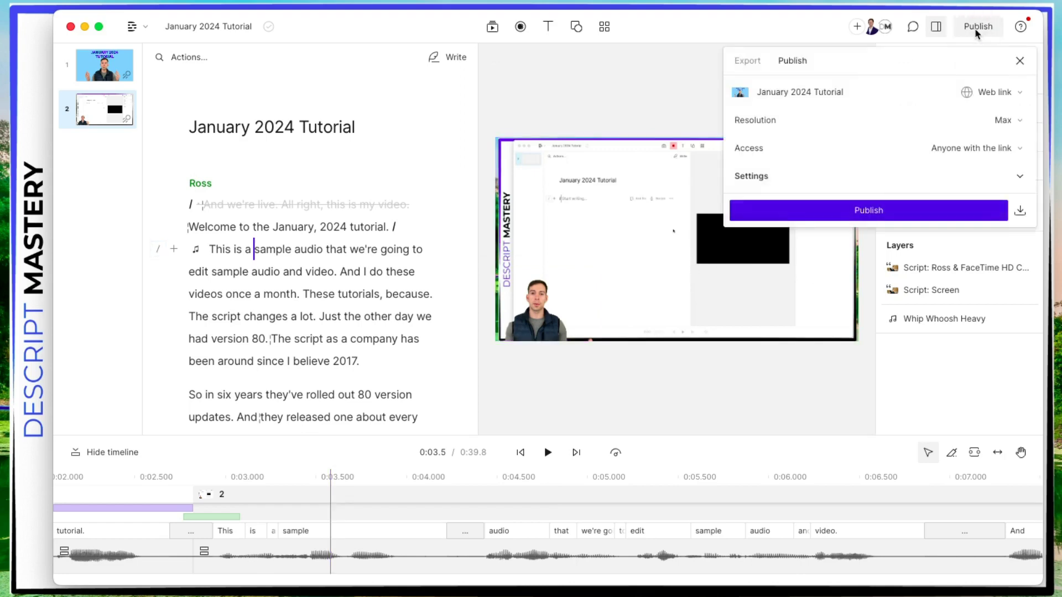
click(745, 71)
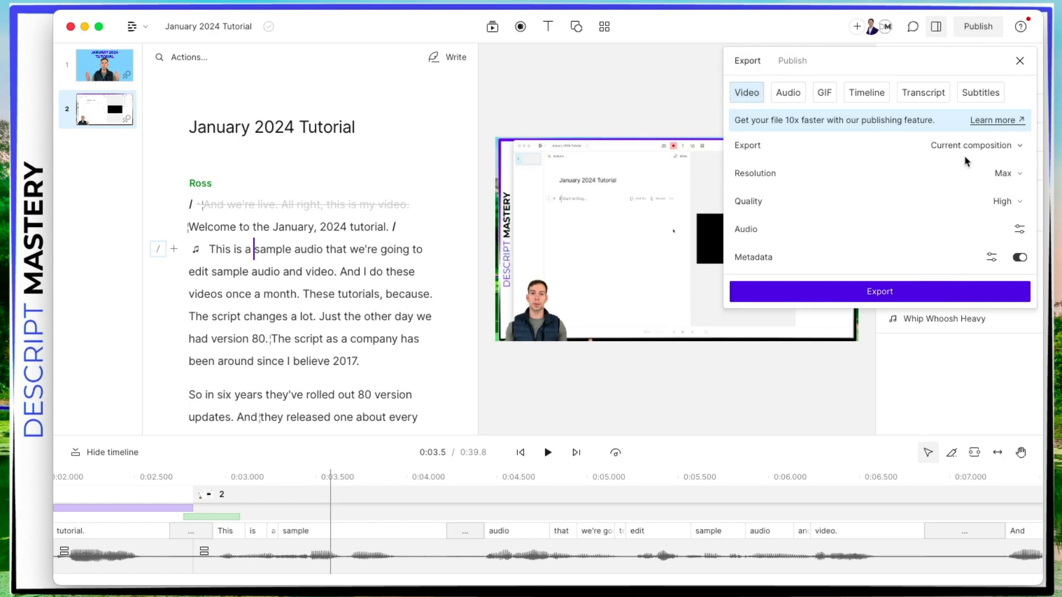
click(788, 94)
click(824, 94)
click(866, 94)
click(911, 95)
click(982, 93)
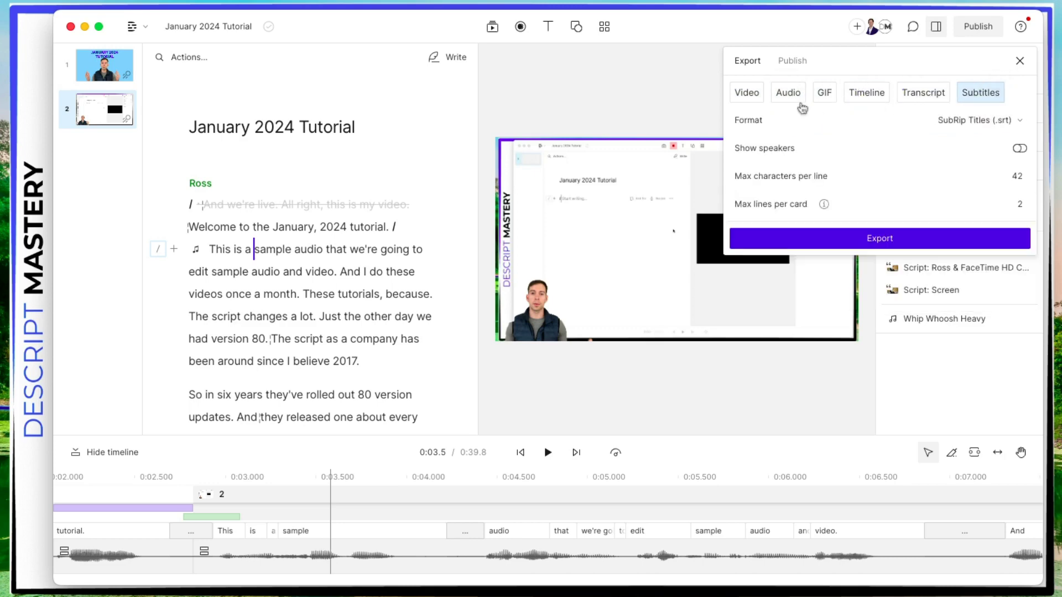
click(759, 100)
- Keep the video export on the current composition at Max resolution and High quality
click(983, 150)
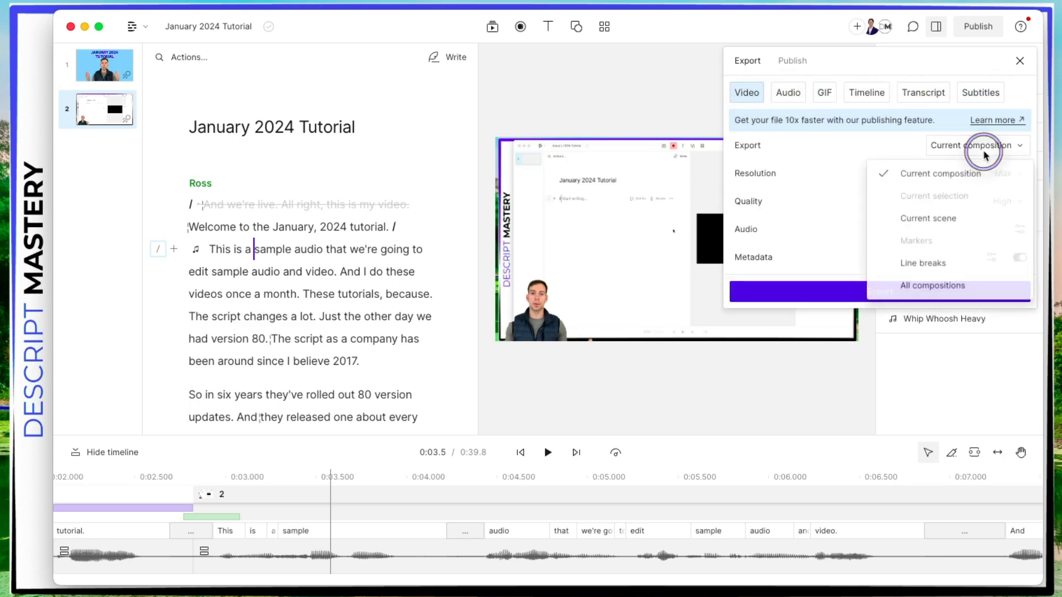
click(980, 146)
click(978, 147)
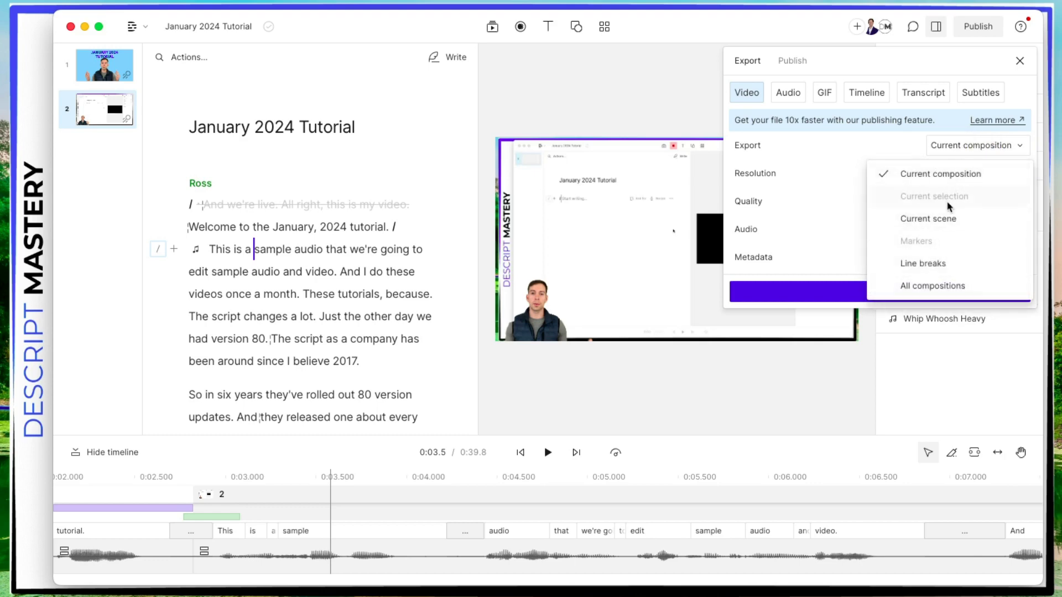
click(961, 153)
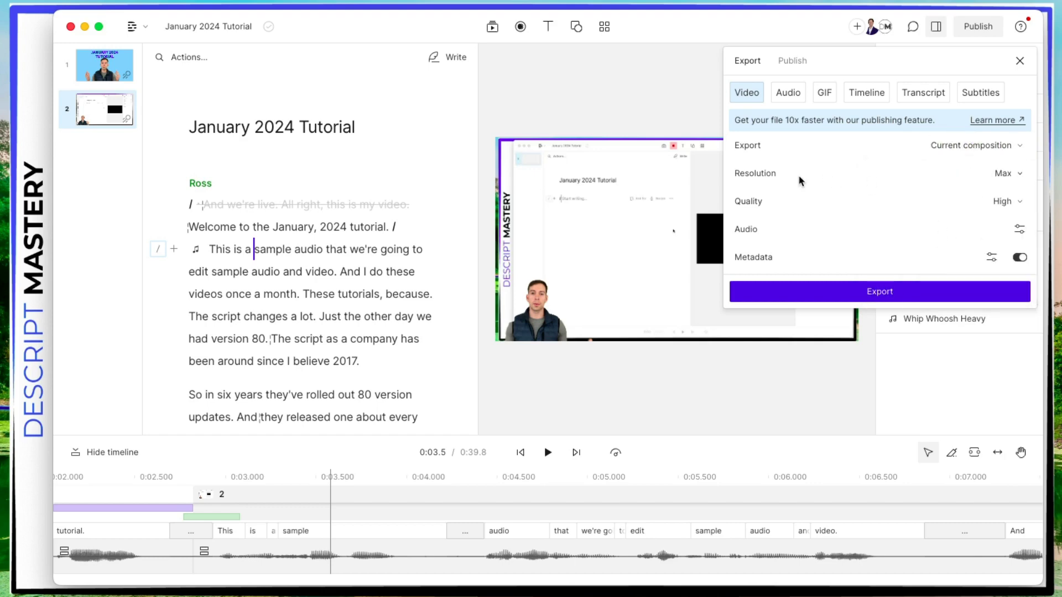
click(1007, 173)
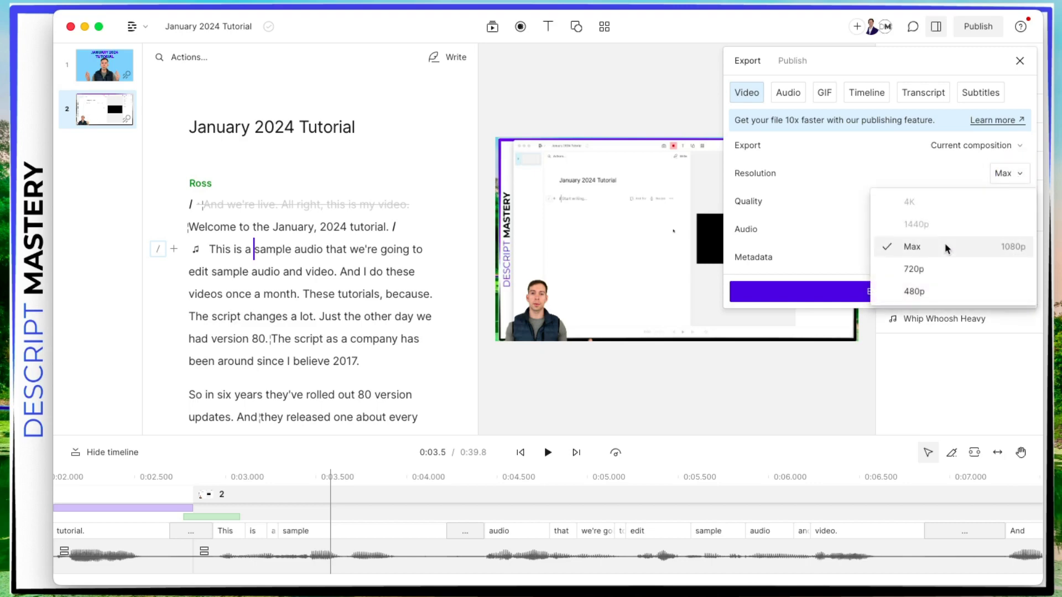
click(1020, 247)
click(1010, 205)
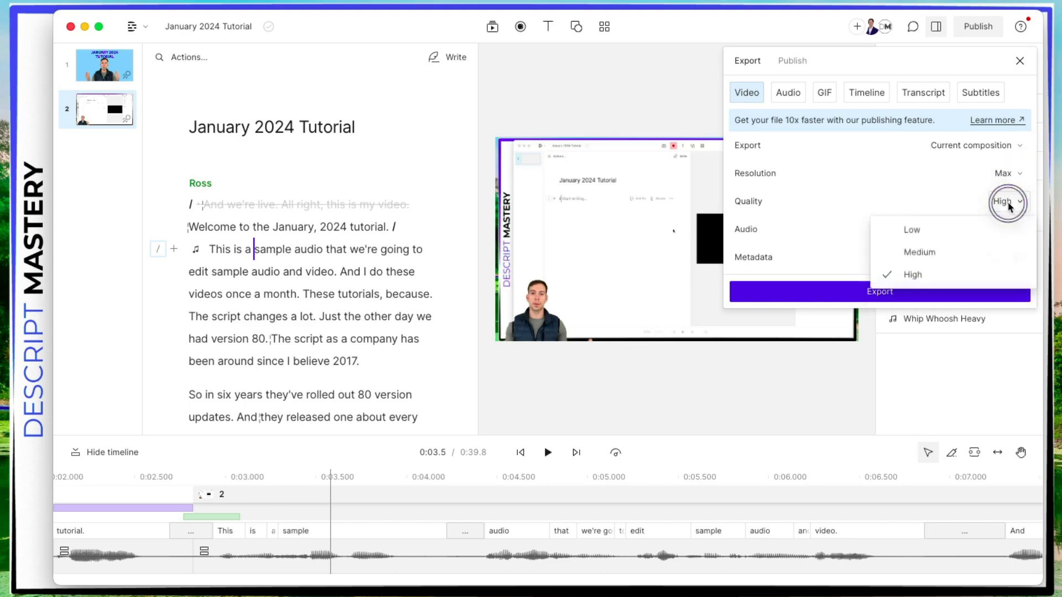
click(912, 275)
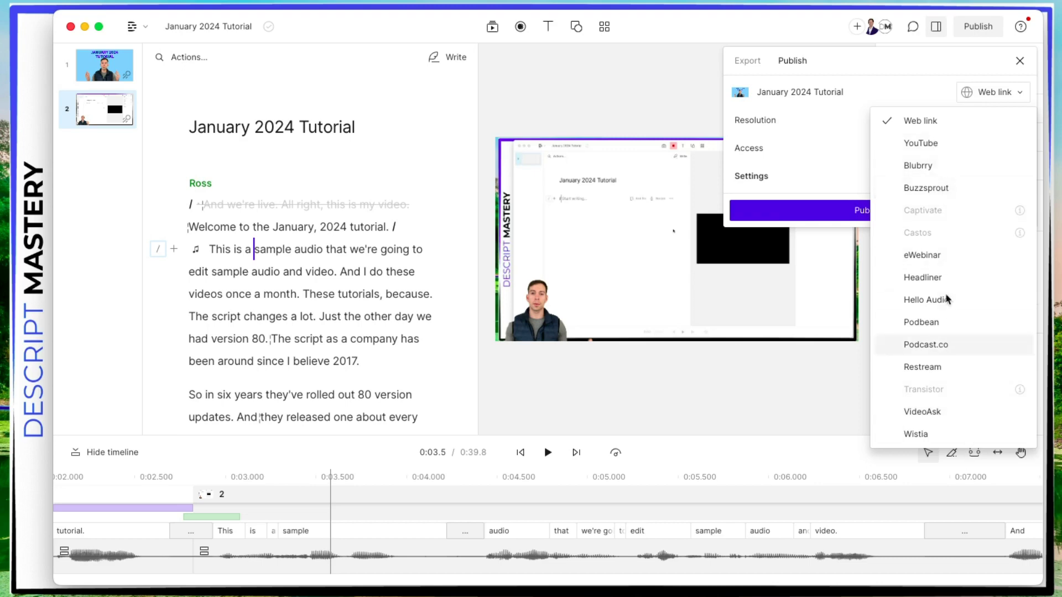
- Keep the publish destination set to Web link
click(981, 92)
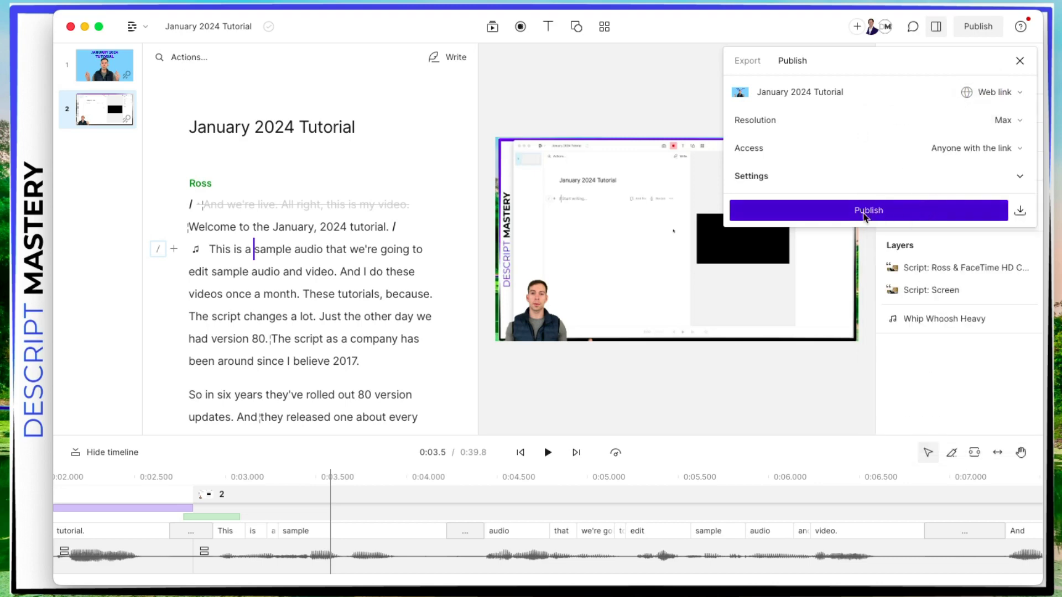